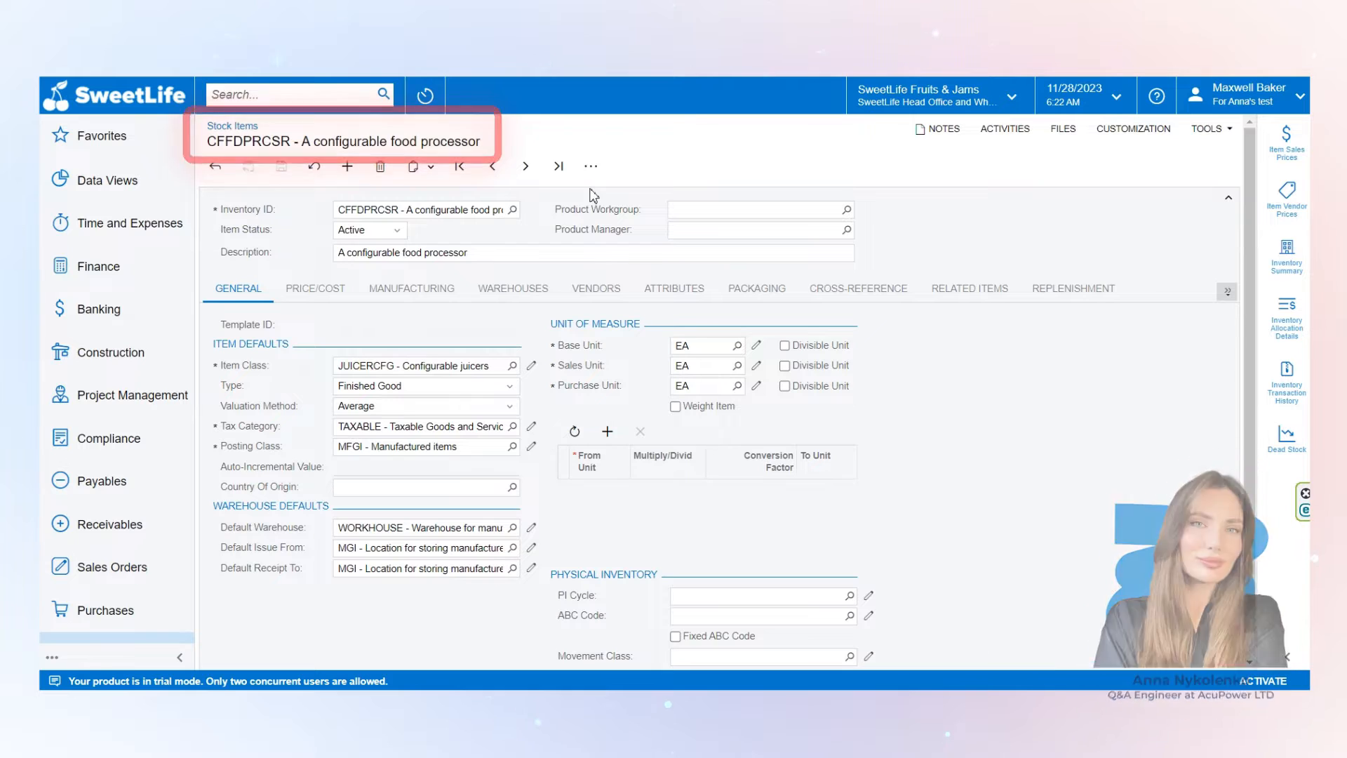
Step: Review the configurable food processor's description and manufacturing settings, including the default mark-for option and the make-to-order and MRP options
click(454, 262)
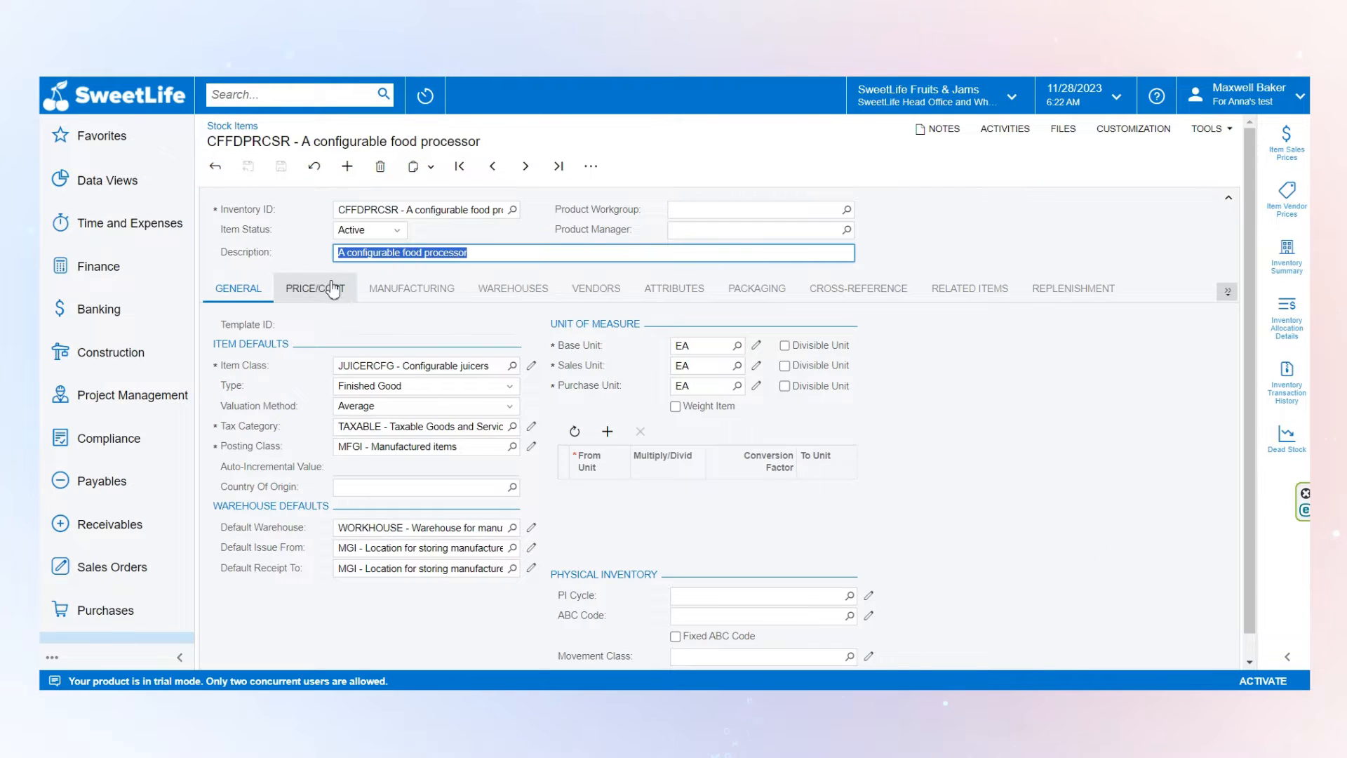
click(306, 260)
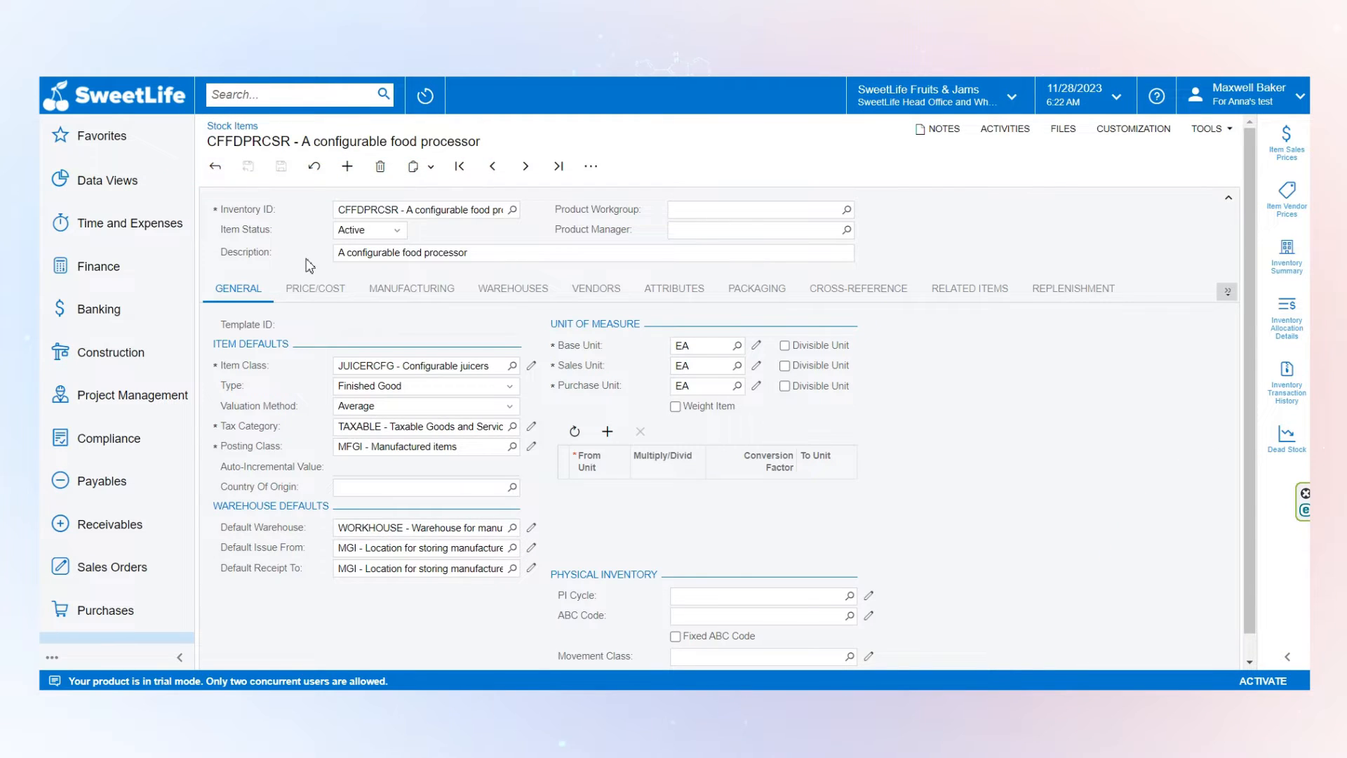
click(386, 298)
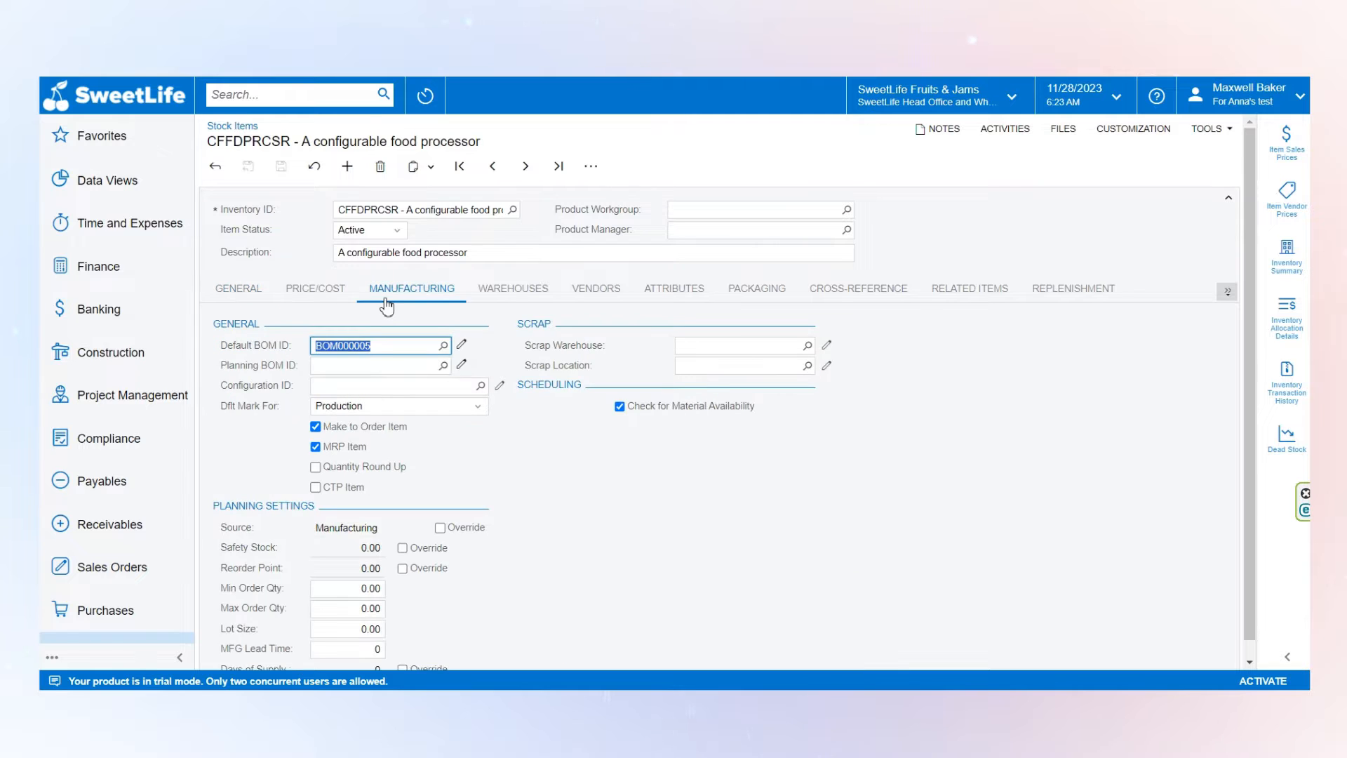
click(330, 410)
click(321, 444)
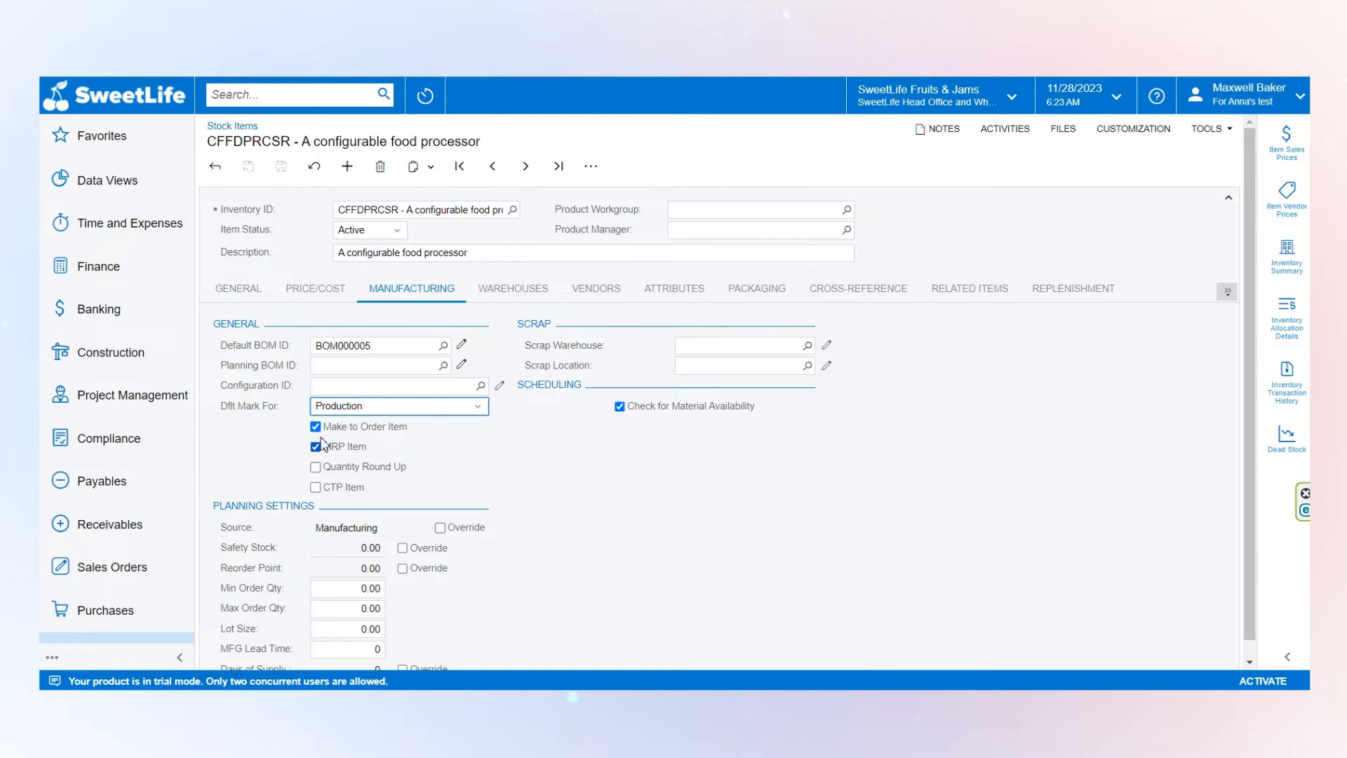
mouse_move(248, 418)
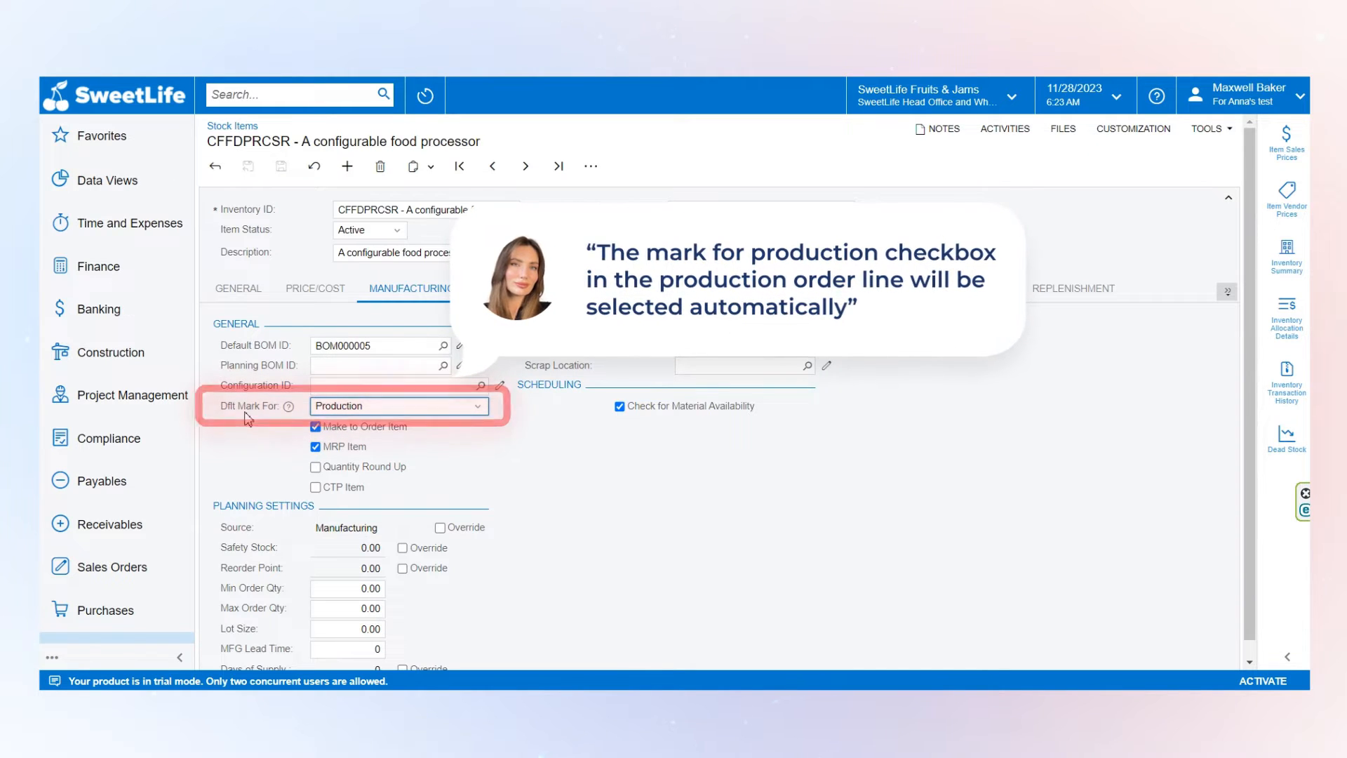
Step: Make sure Make to Order Item and MRP Item are enabled, save the stock item, and return to its general settings
click(326, 431)
click(325, 430)
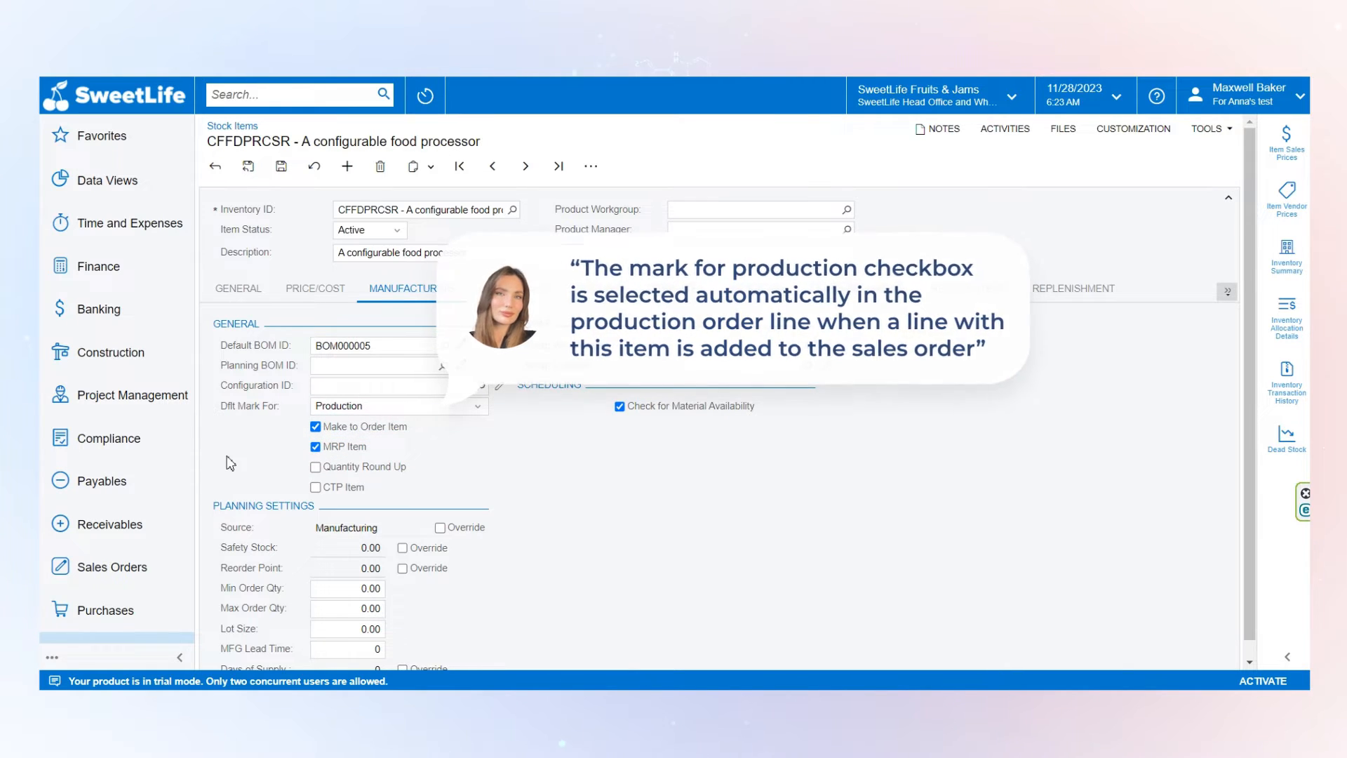
click(336, 447)
click(337, 449)
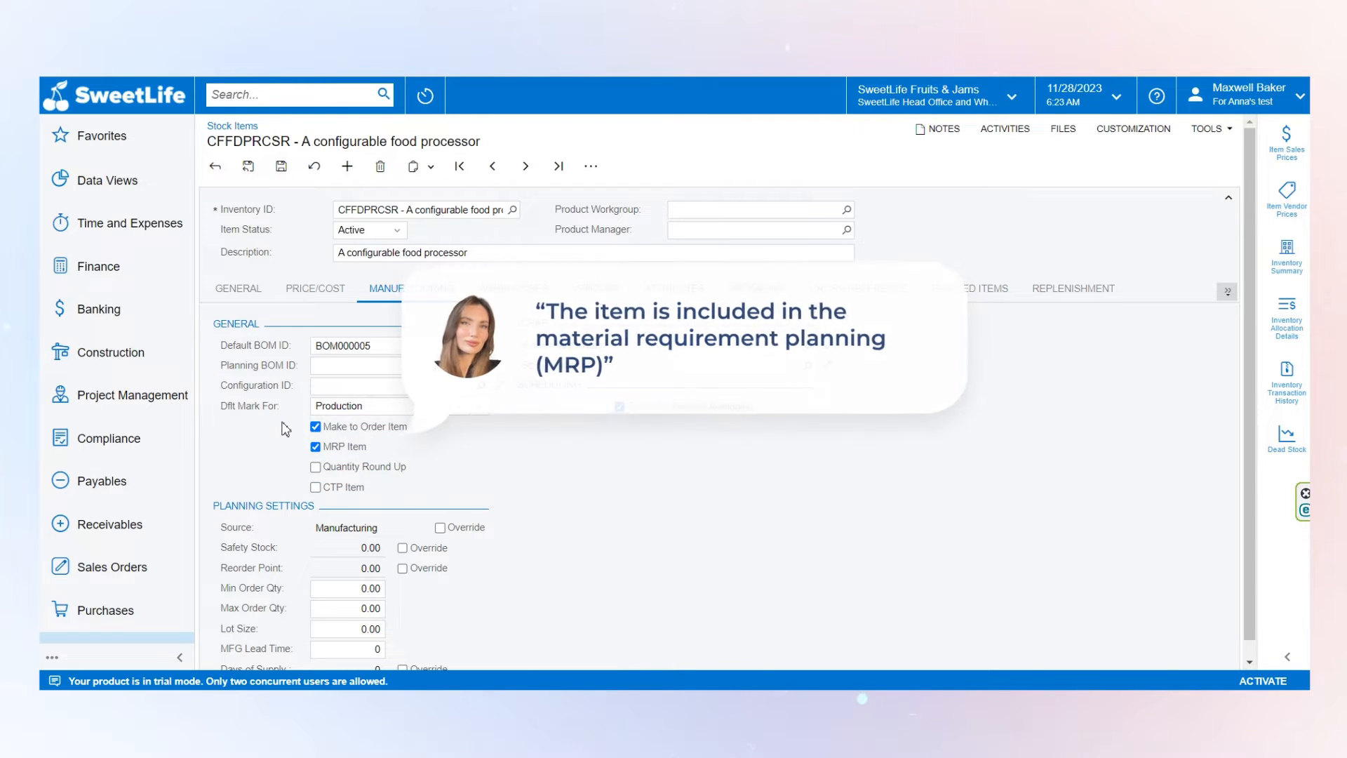
click(281, 165)
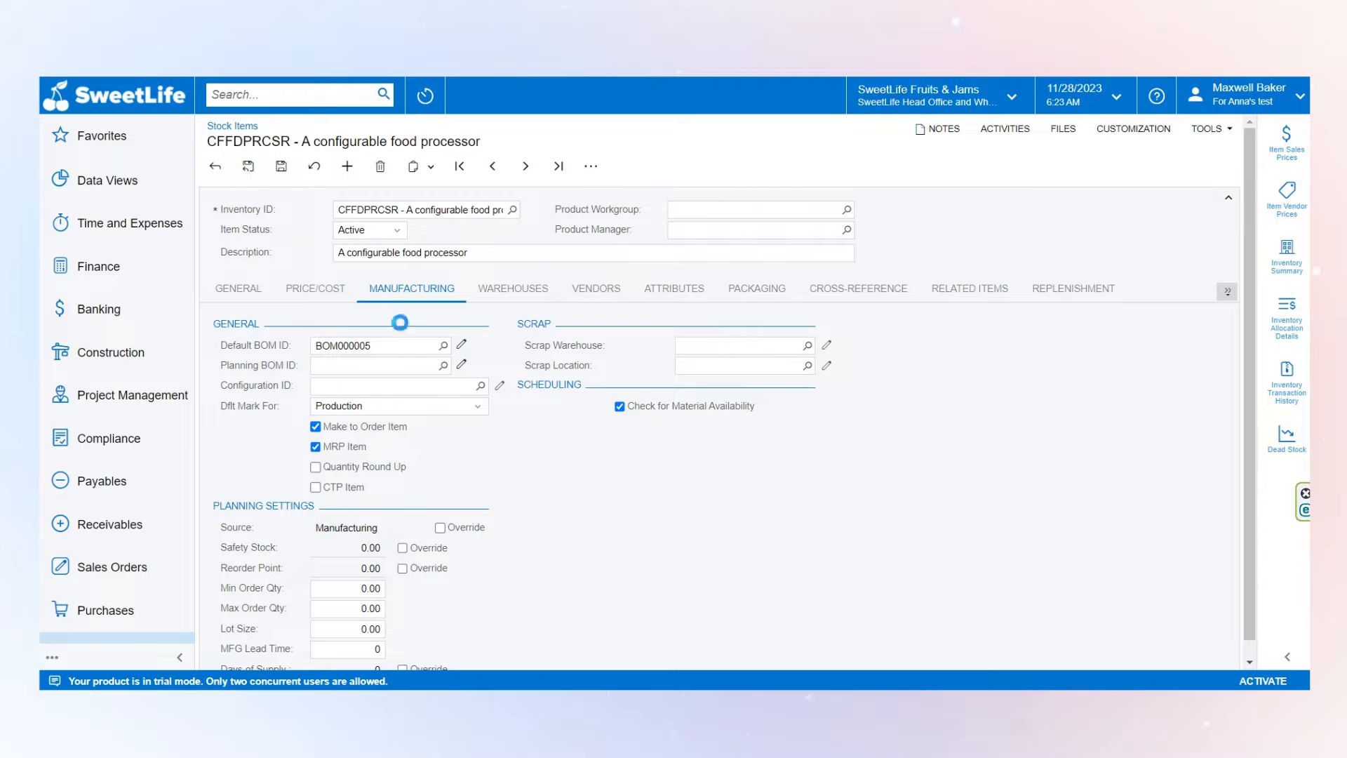
click(254, 293)
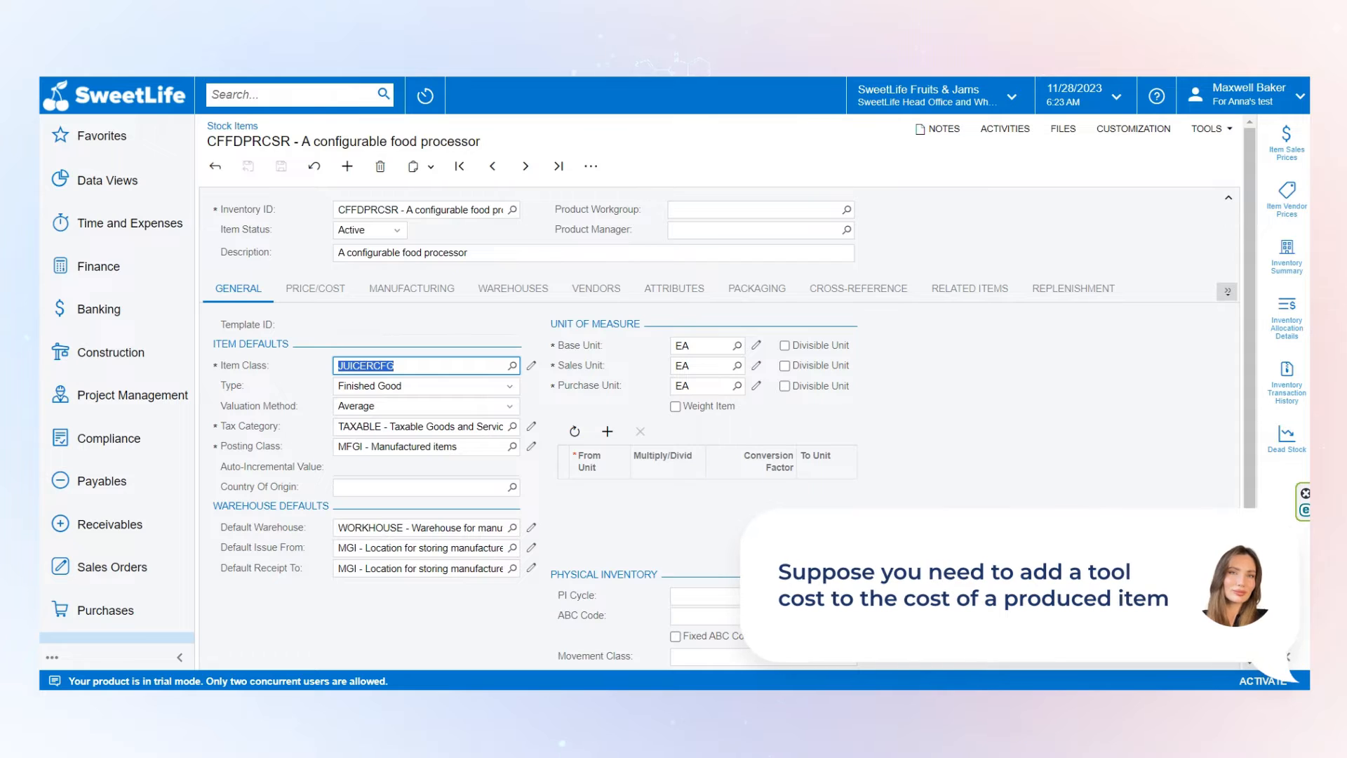
Step: Search for and open the Tools list, followed by the Labor Codes list, to review their records
click(311, 93)
text(tool)
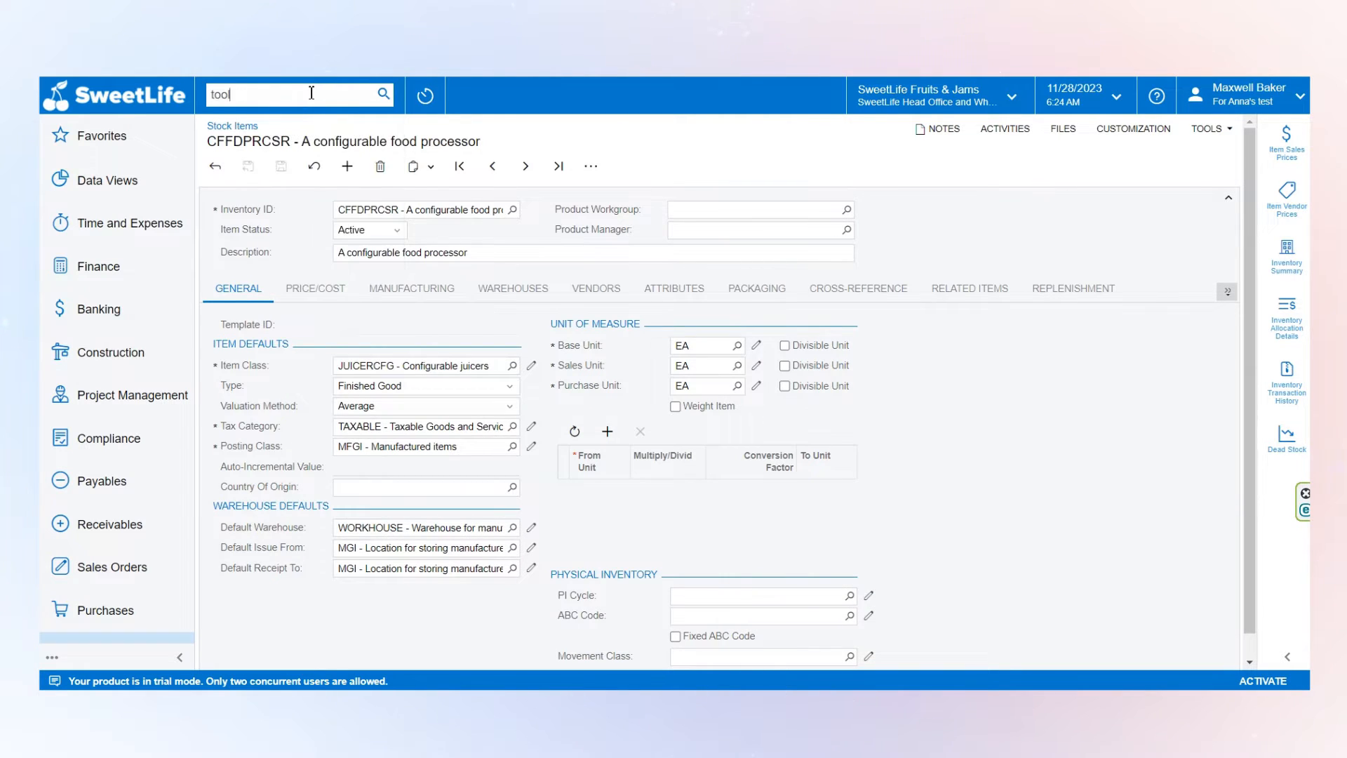
key(Return)
click(257, 241)
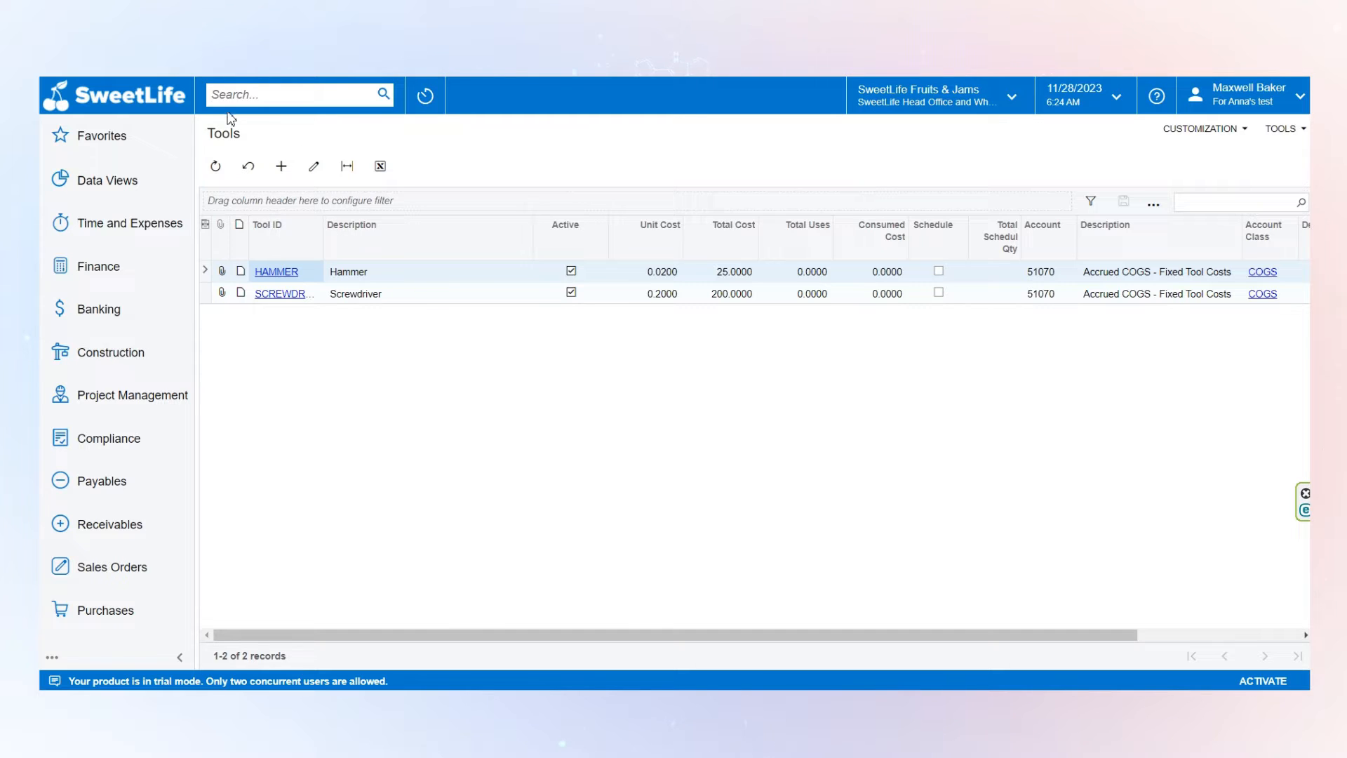
text(labor)
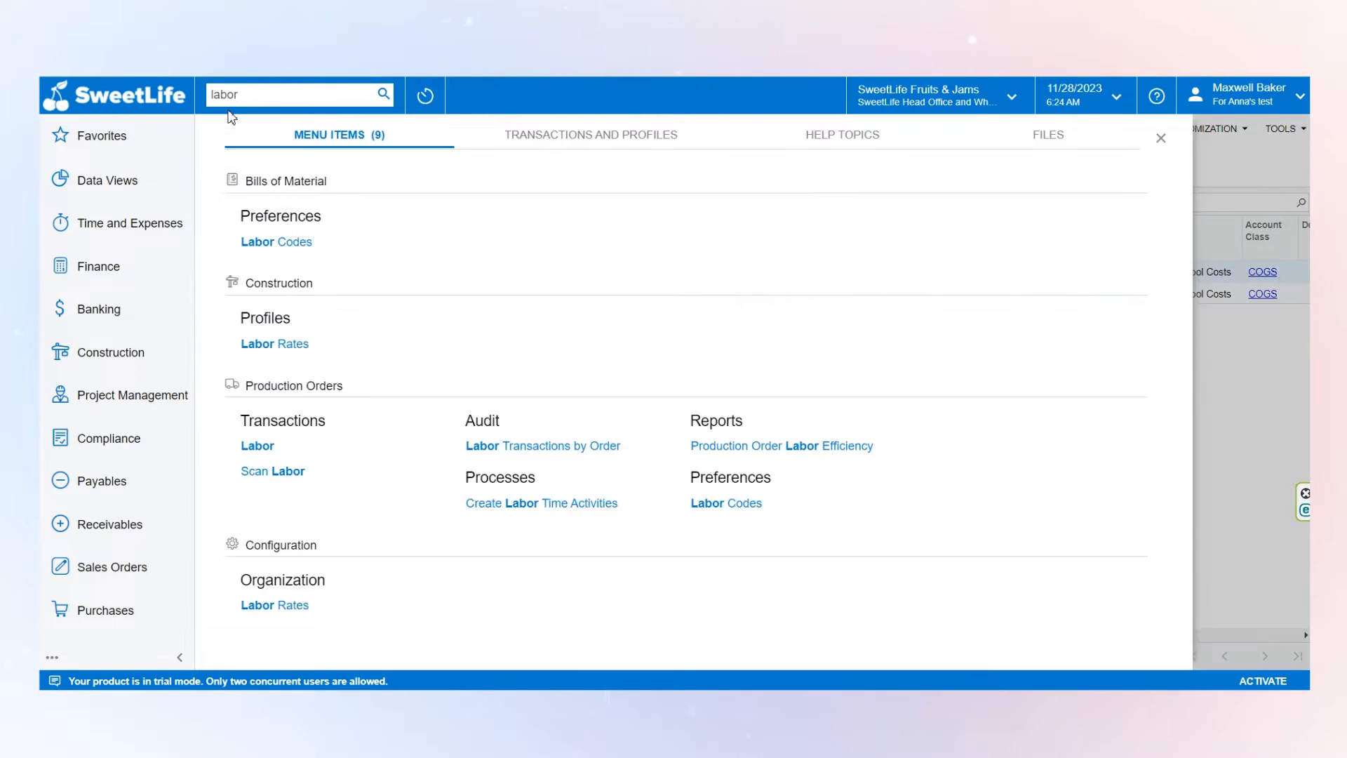
click(309, 246)
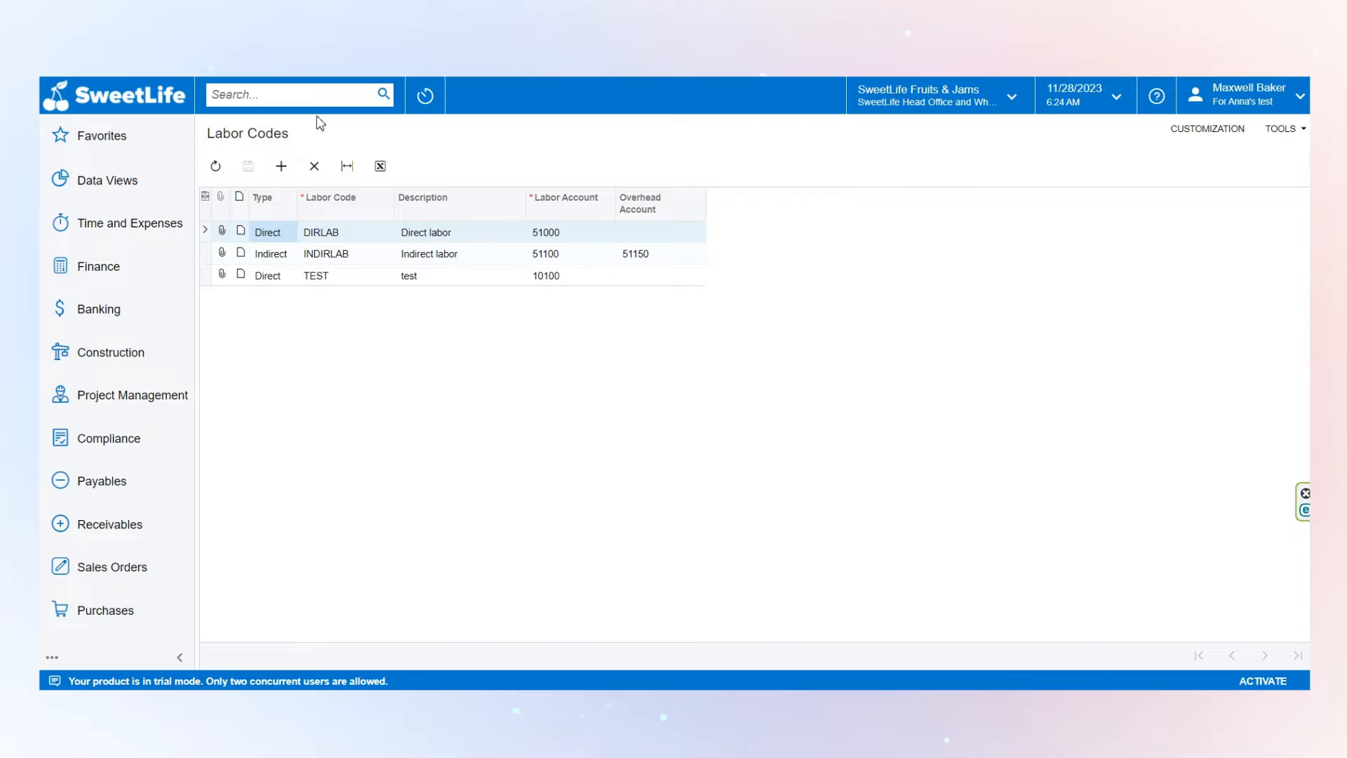
Step: Search for the Work Calendar list and open the OVERTIME calendar to review its working hours
click(322, 98)
text(work calendar)
key(Return)
click(308, 242)
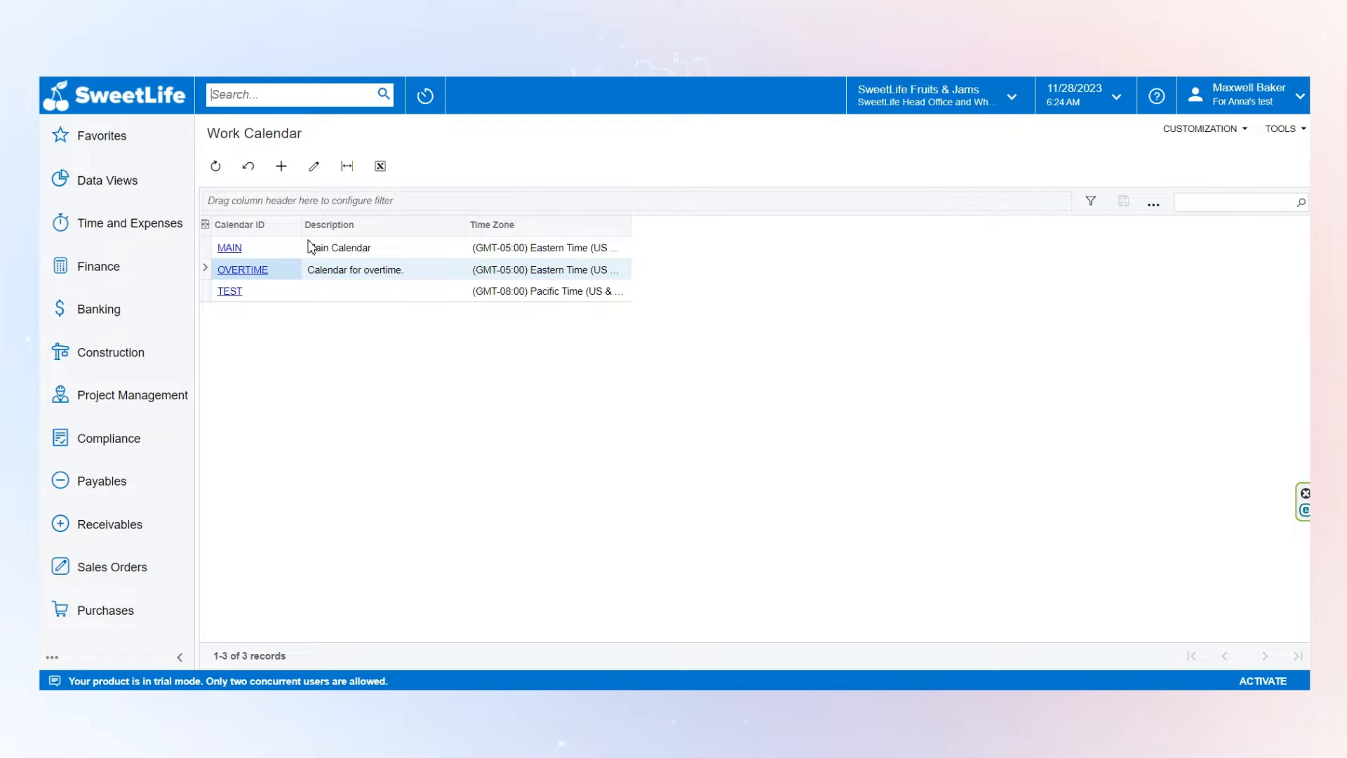
click(261, 279)
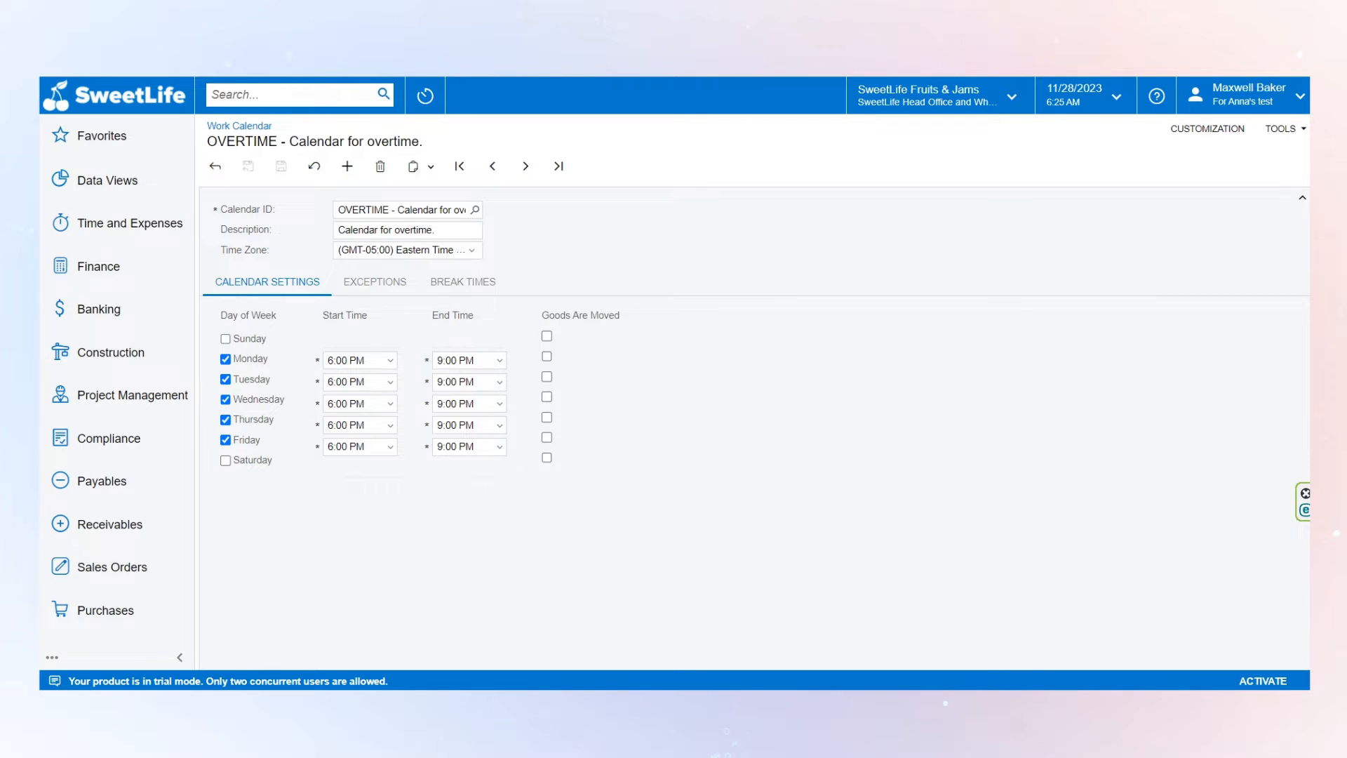
Step: Open the Shifts list and examine the description, crew size, shift difference and difference type of shifts 0001 and 0002
click(308, 96)
text(shift)
click(289, 243)
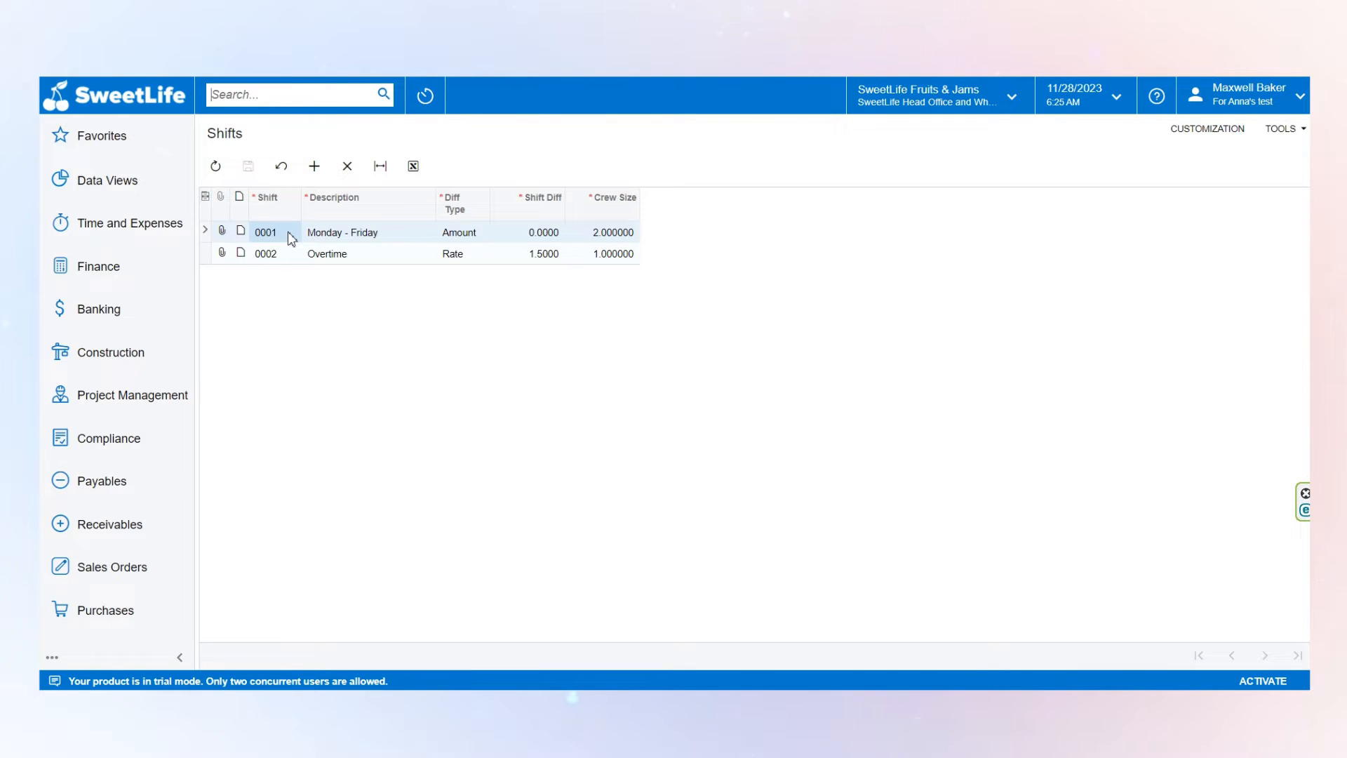
click(355, 254)
click(346, 240)
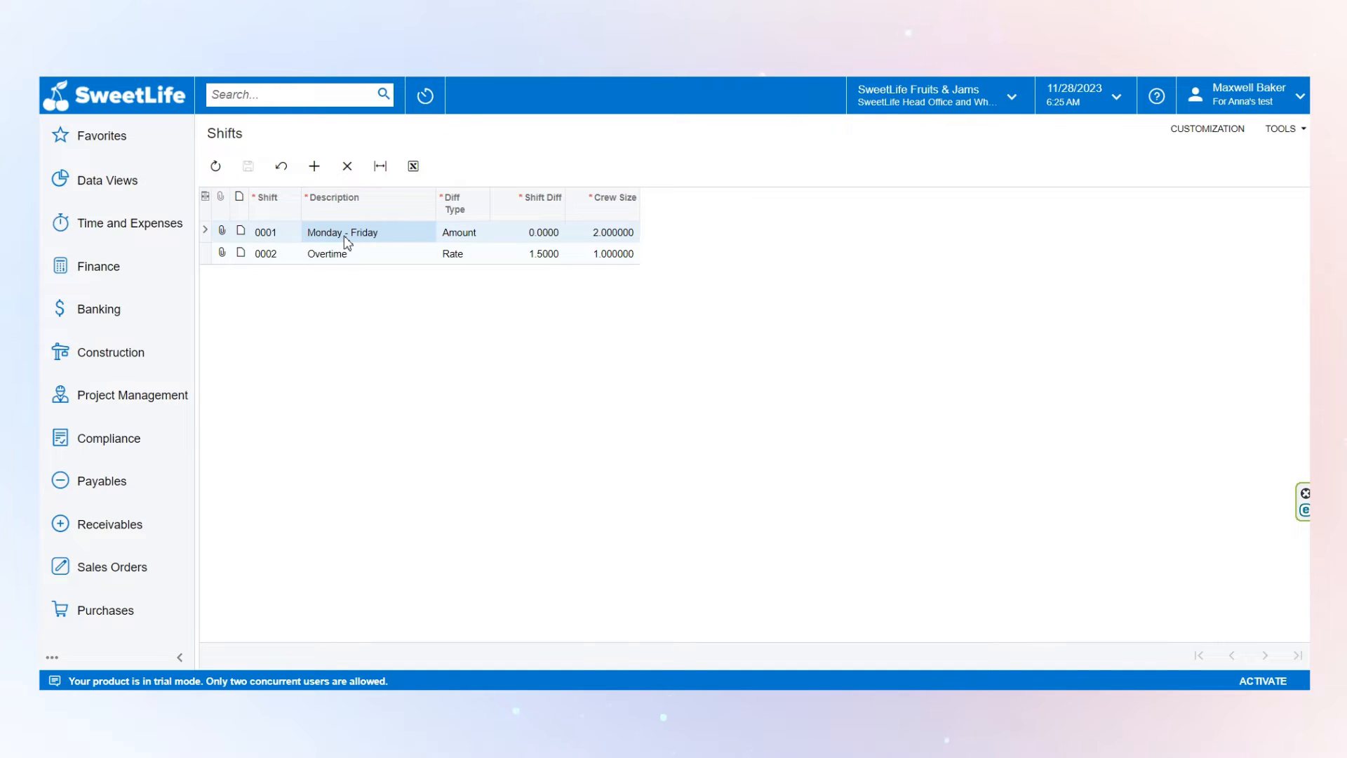
click(609, 239)
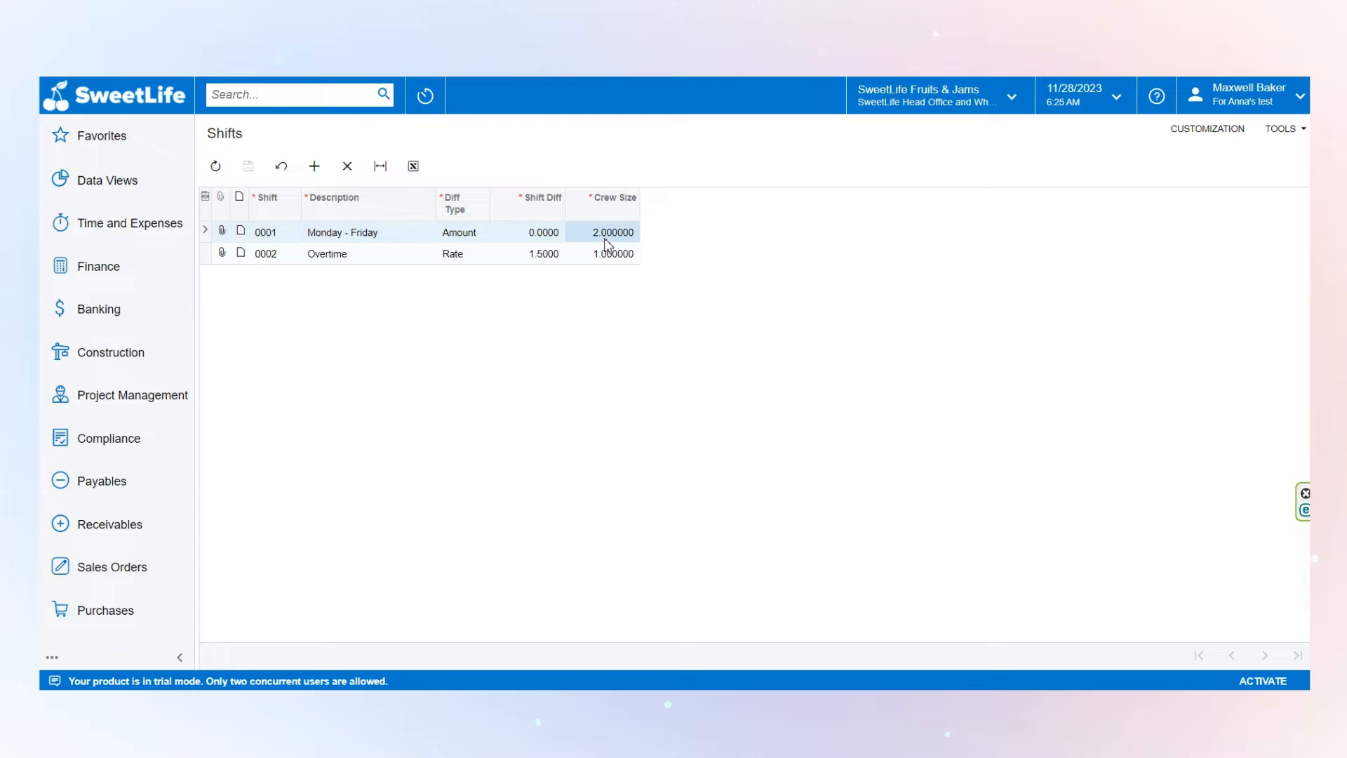
click(609, 257)
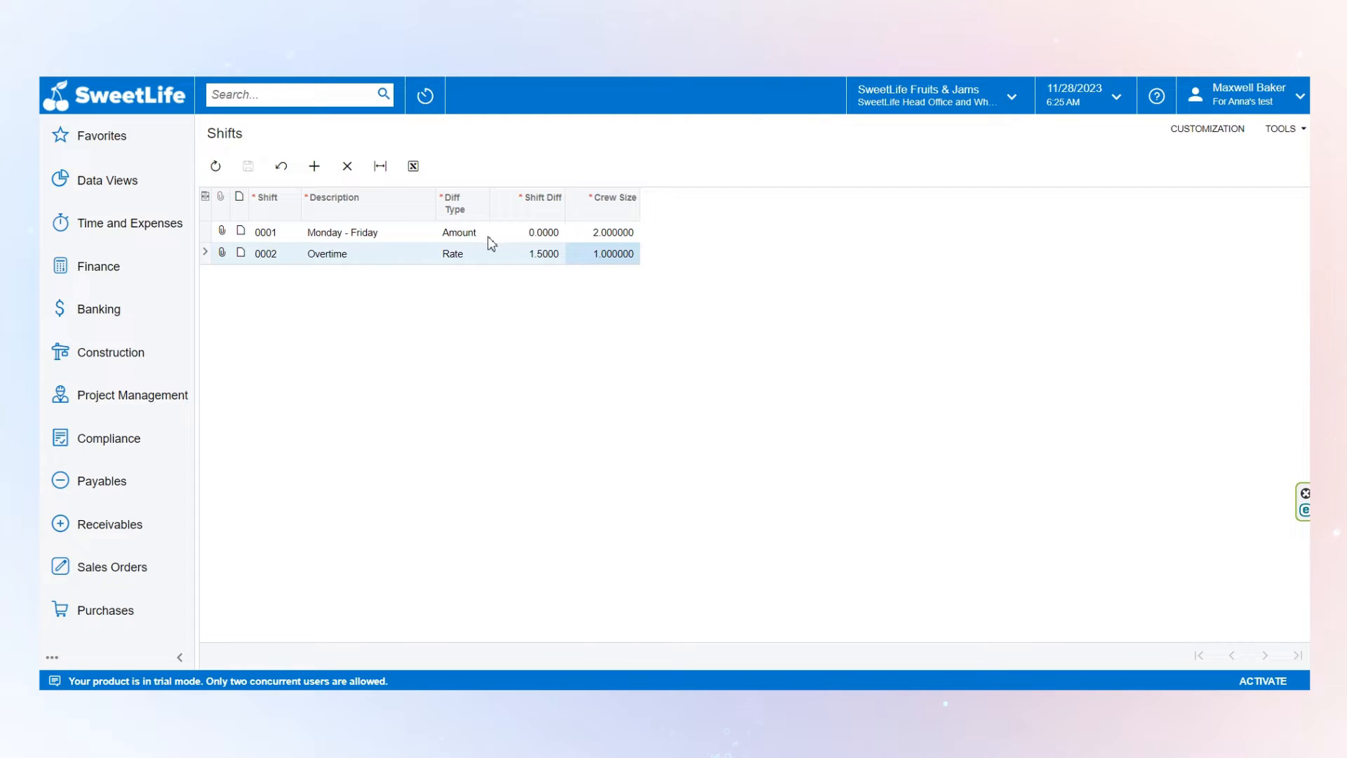
click(544, 239)
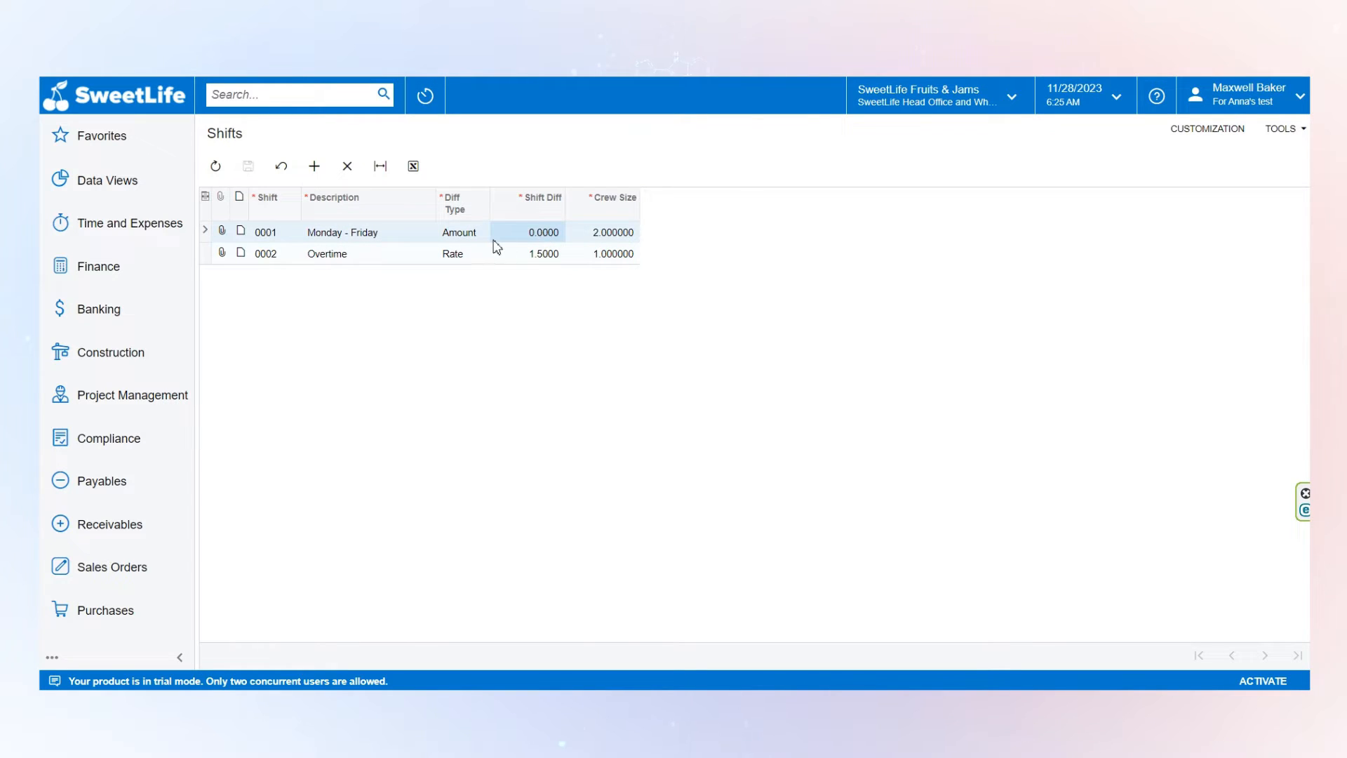
click(472, 256)
click(473, 237)
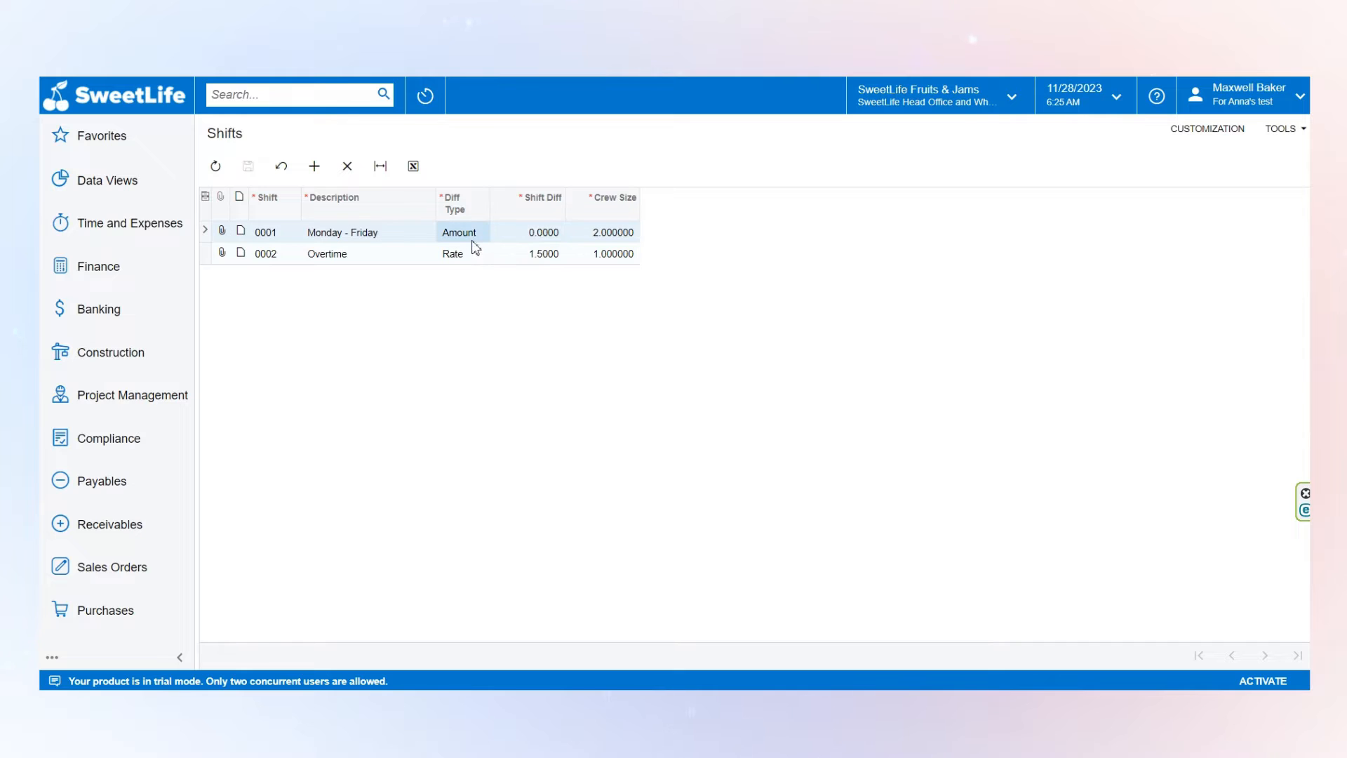
click(472, 256)
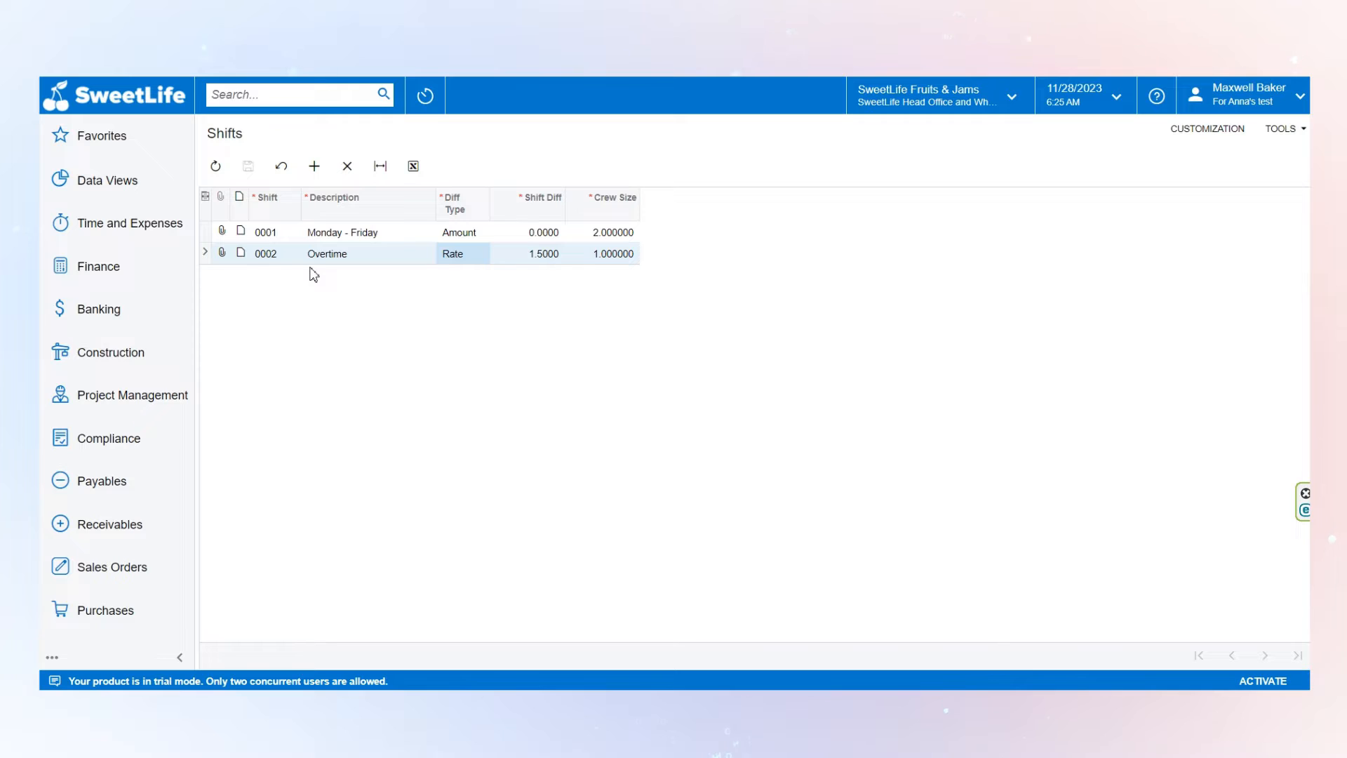
Step: Open the WCR10 work center for food processor assembly and examine the calendars assigned to its two shifts
click(268, 95)
text(work center)
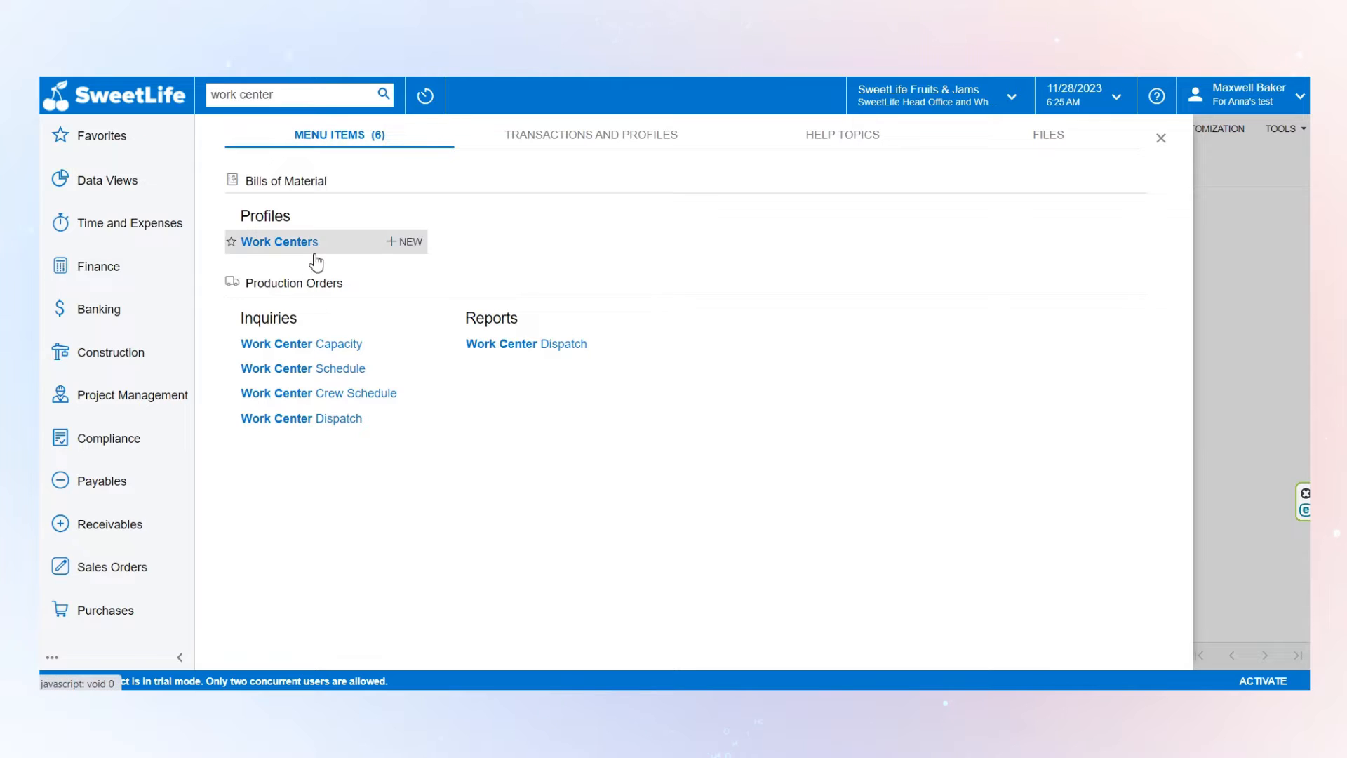
click(279, 242)
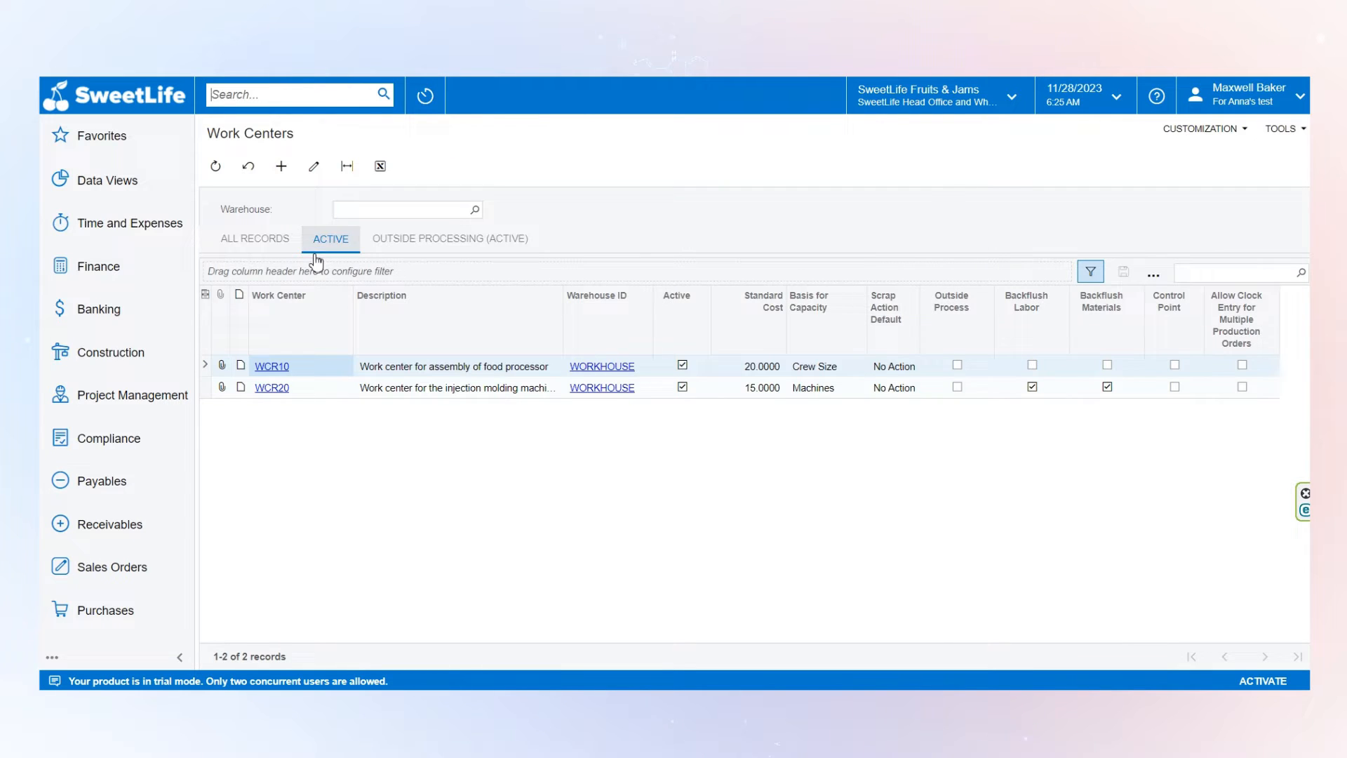
click(280, 365)
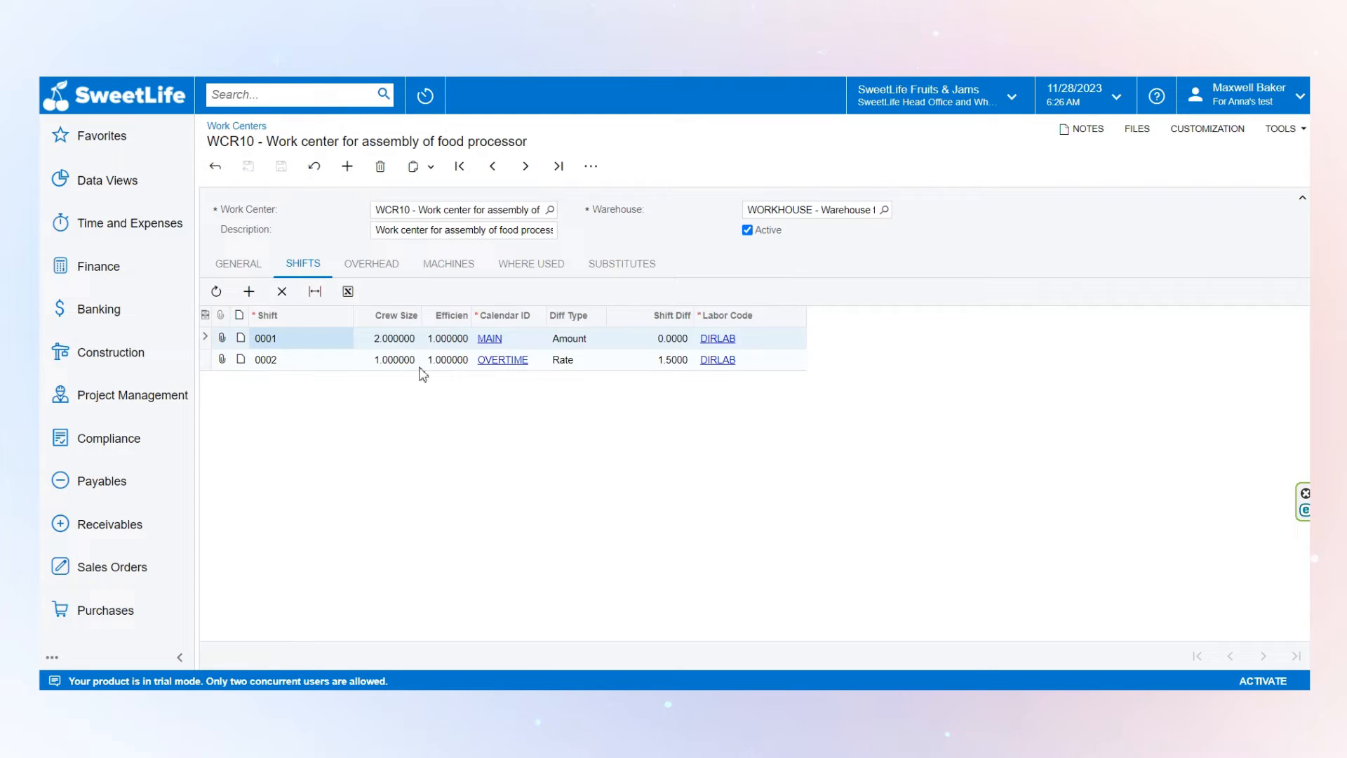
click(529, 340)
click(535, 361)
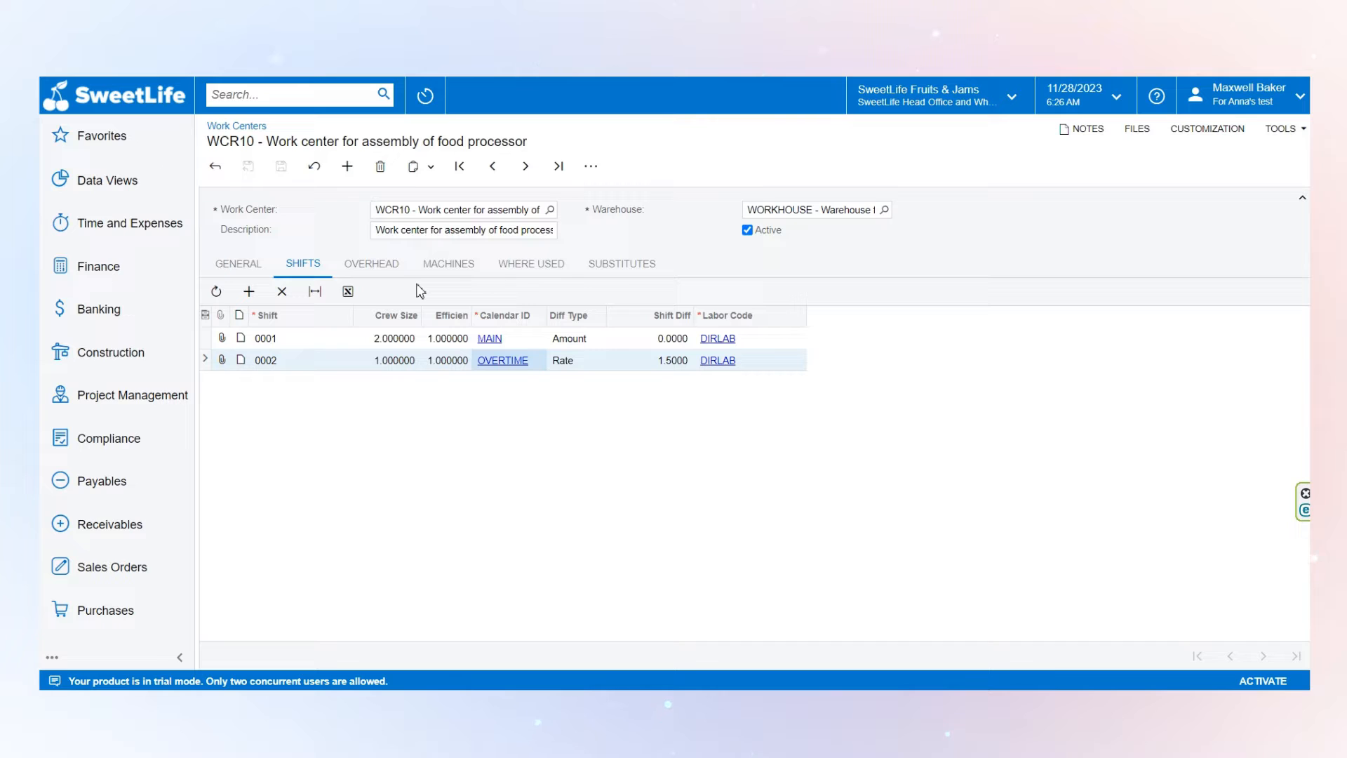
Step: Start a new bill of material and set its inventory item to CFFDPRCSR, the configurable food processor
click(284, 91)
text(bill)
click(416, 257)
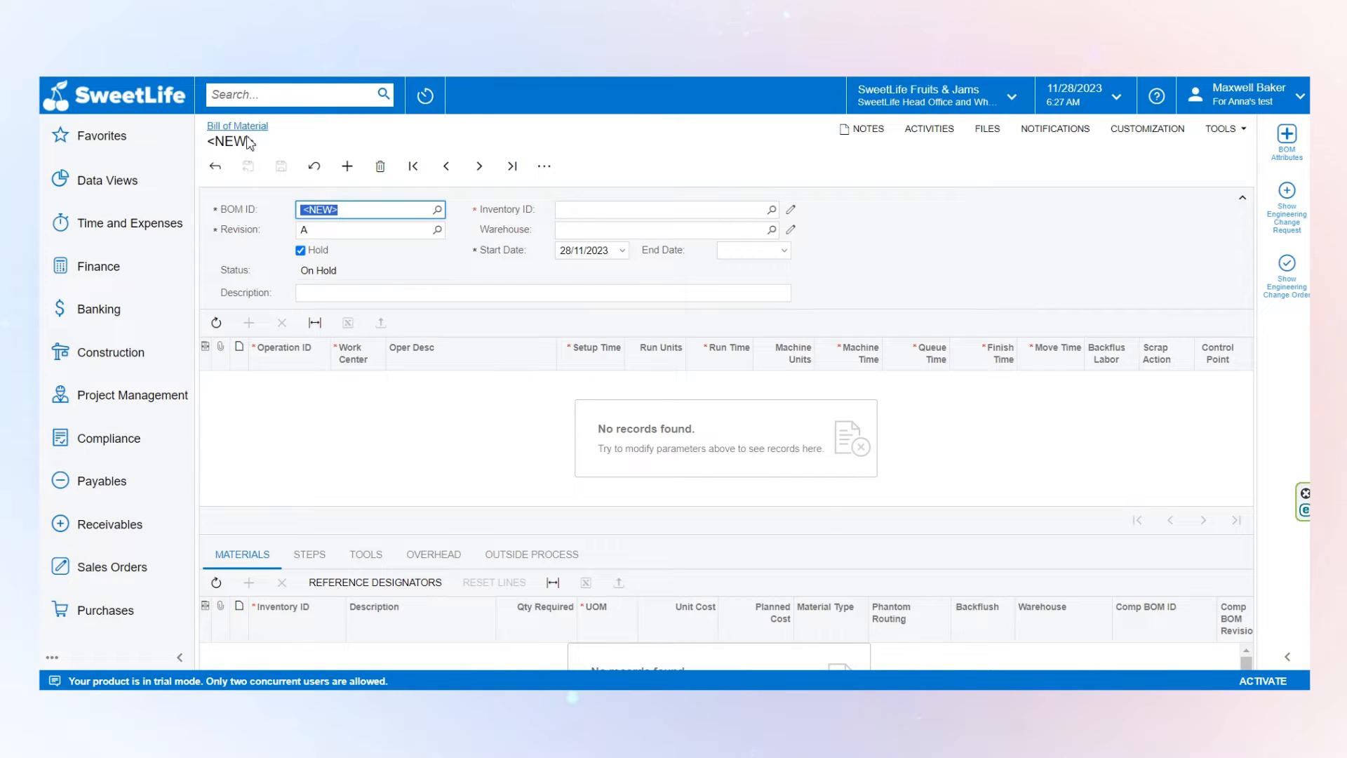
click(627, 212)
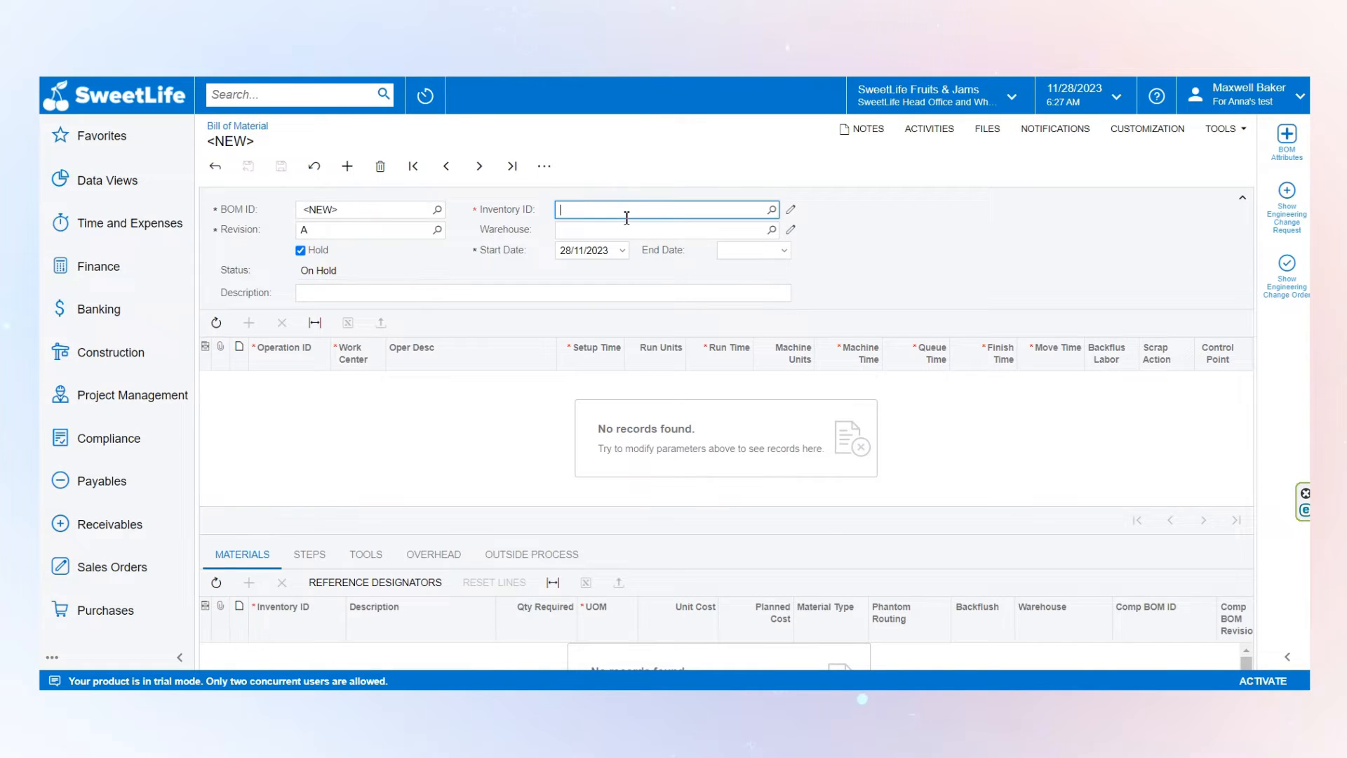
text(cf)
key(Return)
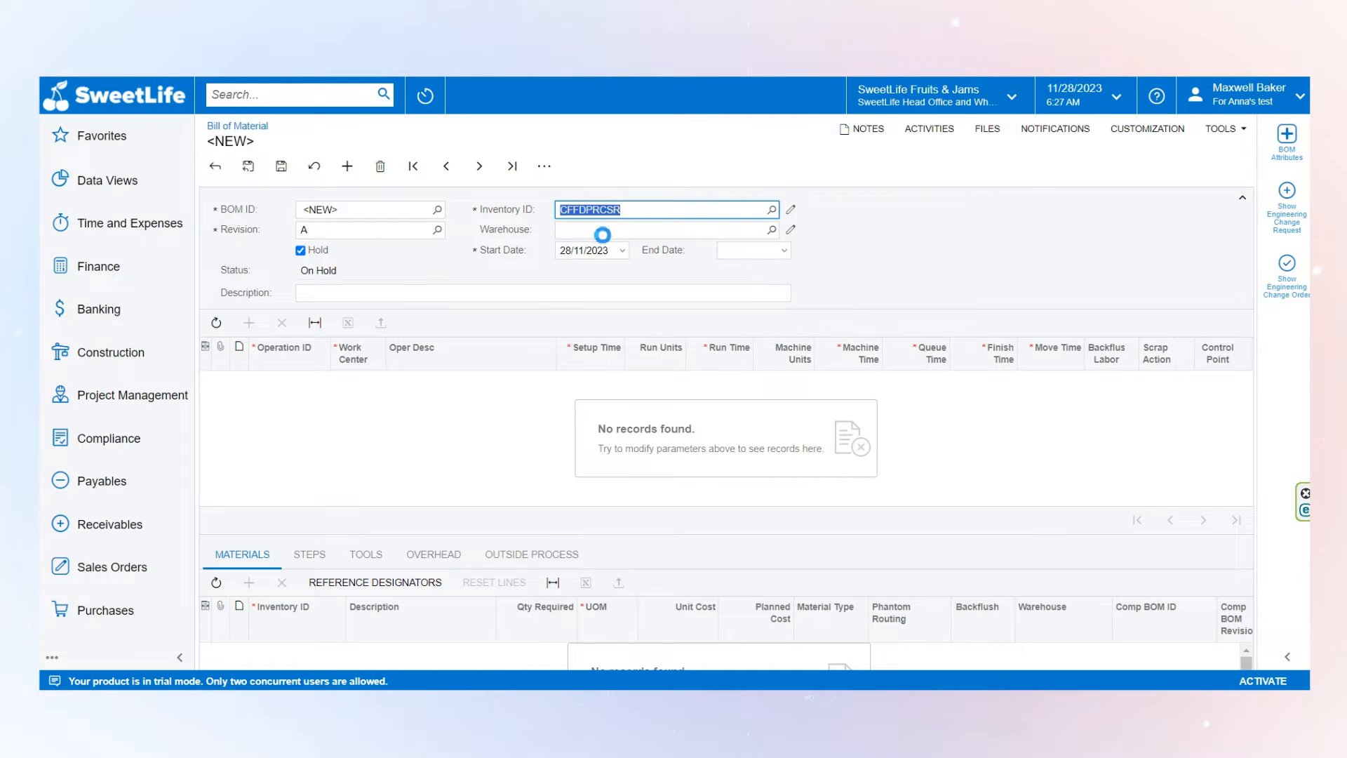
Step: Set the bill of material's warehouse to WORKHOUSE and save the record
click(772, 230)
double_click(596, 445)
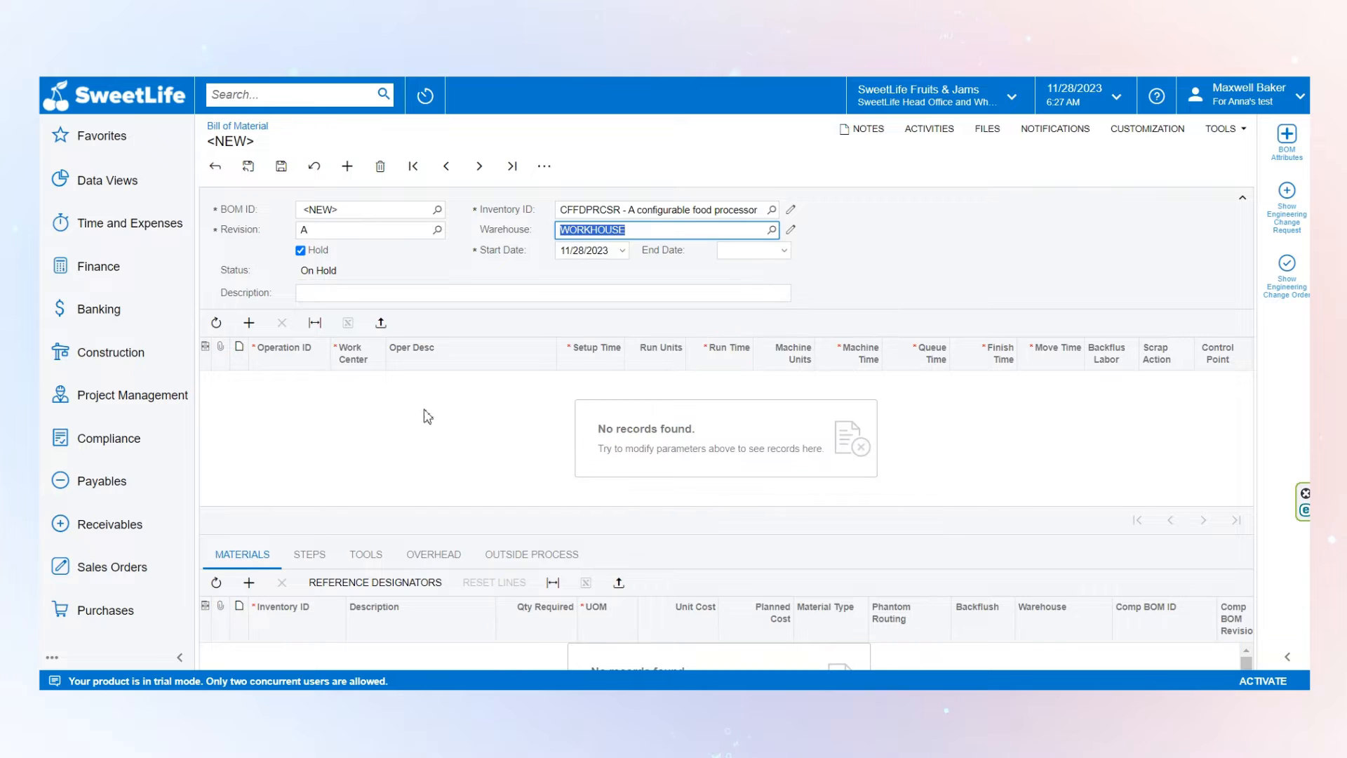
key(ctrl+s)
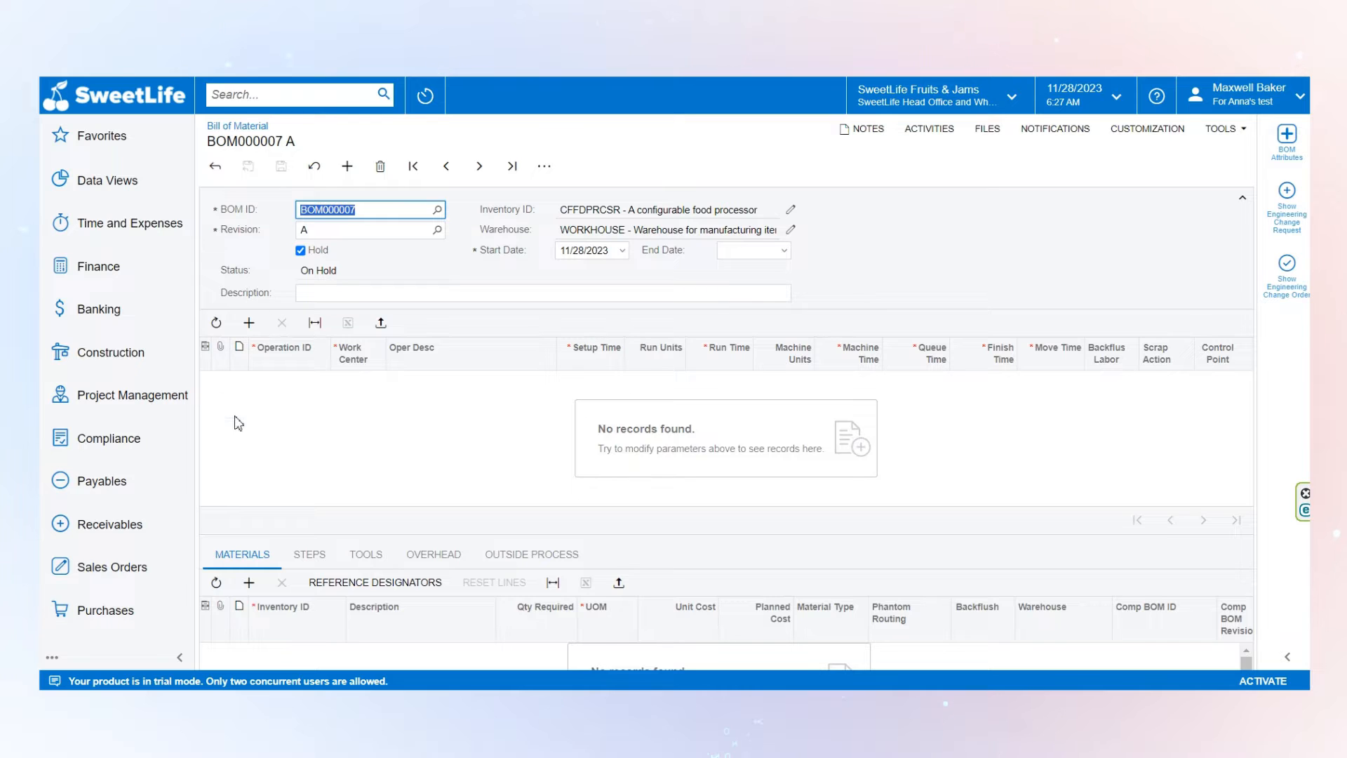
click(568, 209)
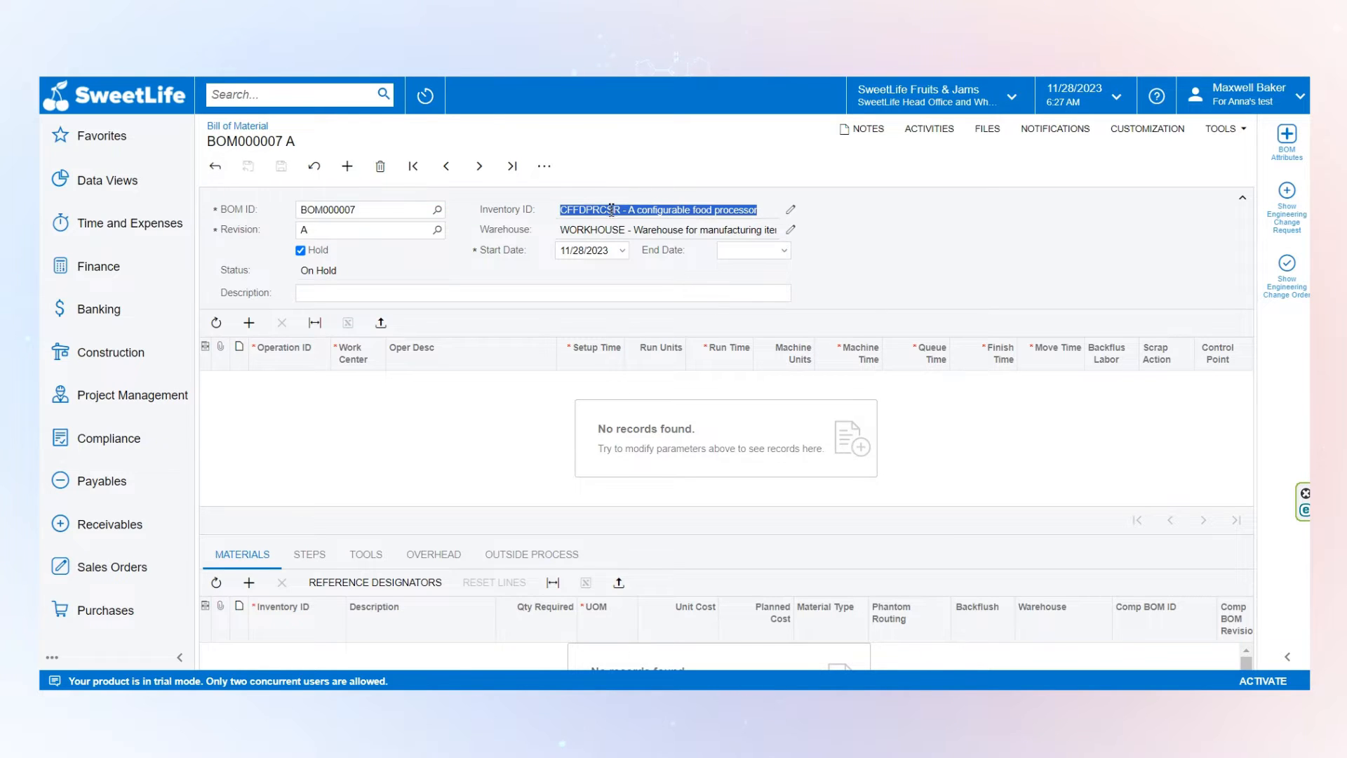
click(852, 214)
Step: Add operation 010 to the bill of material and assign it the WCR10 food processor assembly work center
click(249, 324)
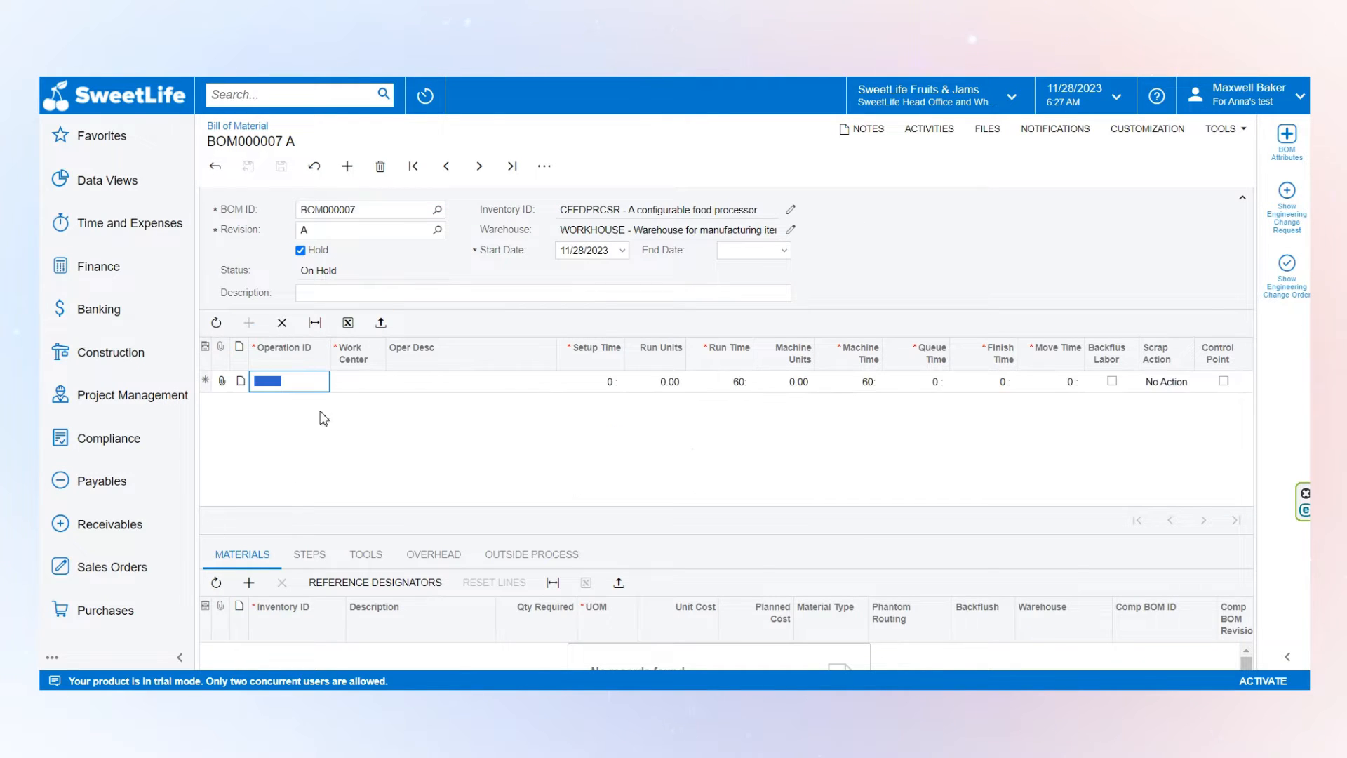
text(010)
click(364, 383)
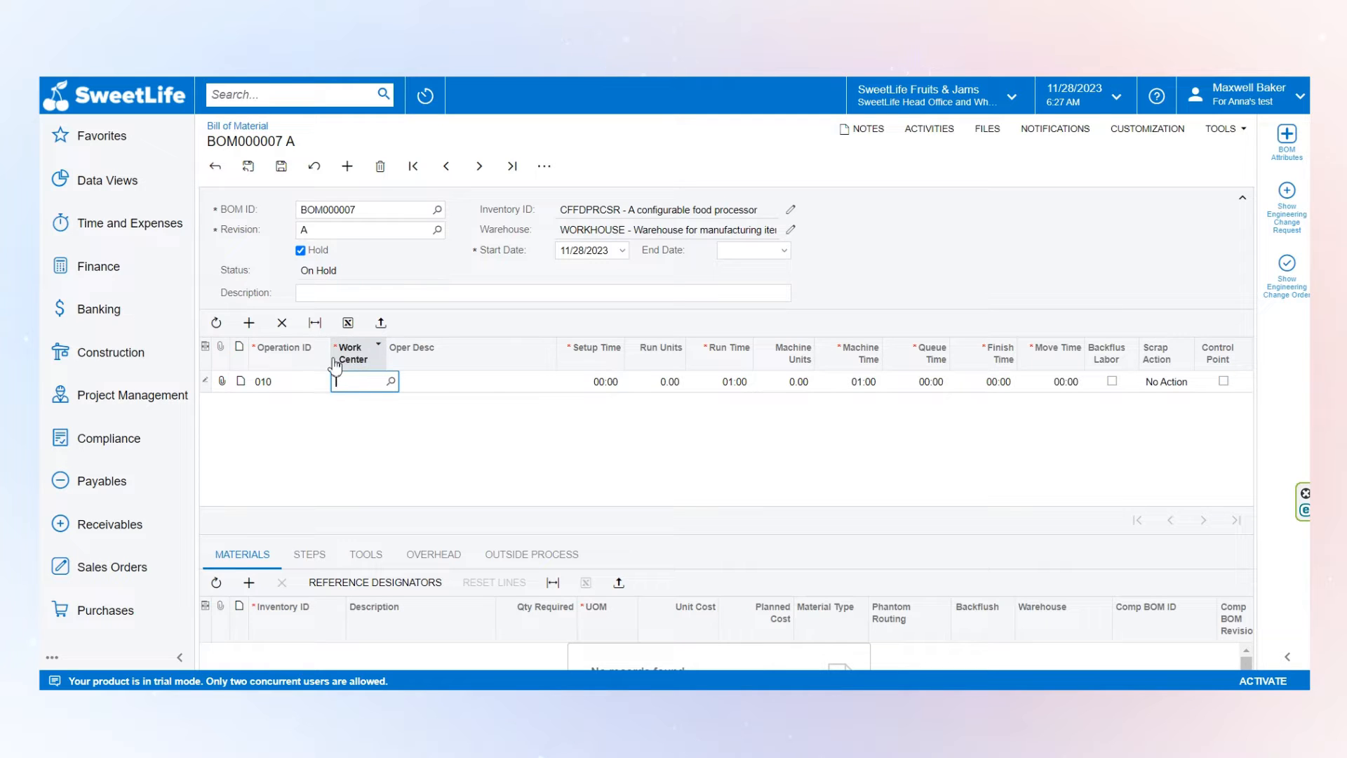
click(390, 382)
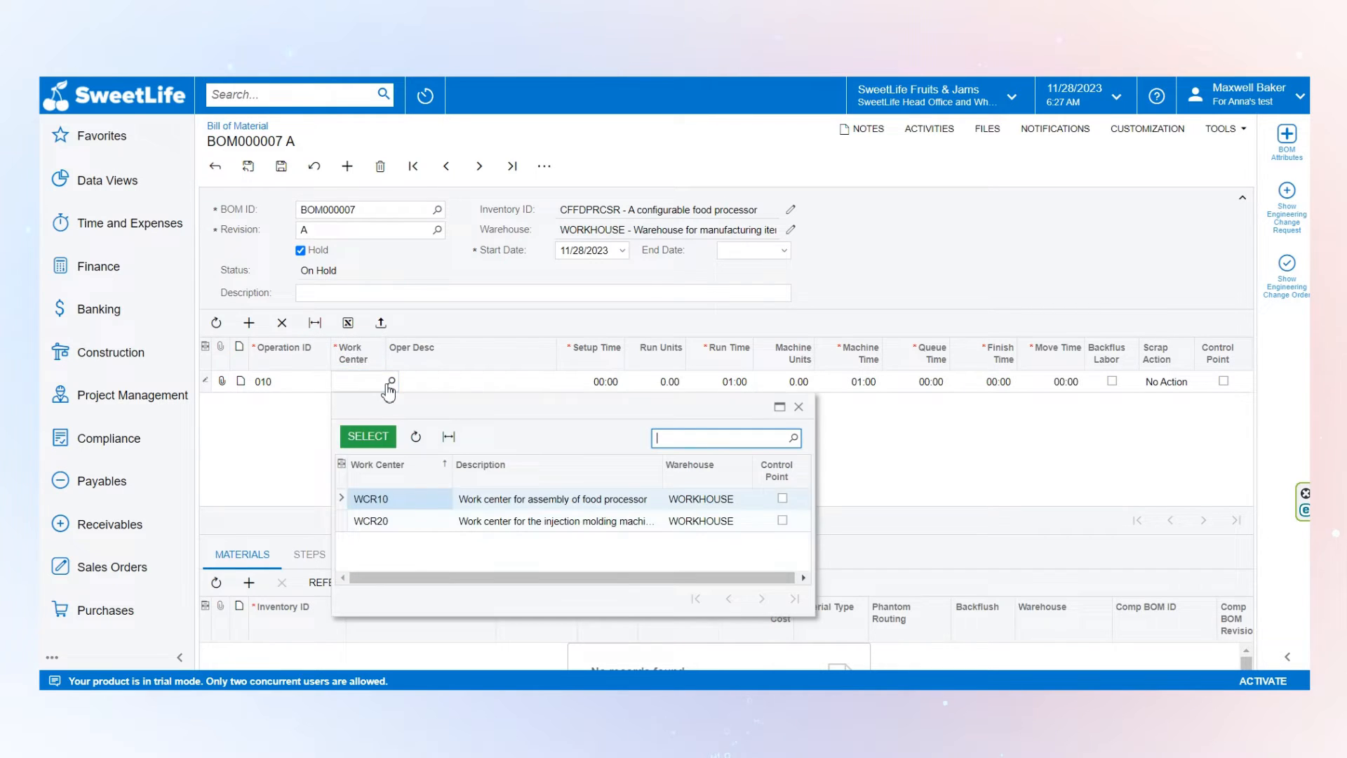
double_click(377, 499)
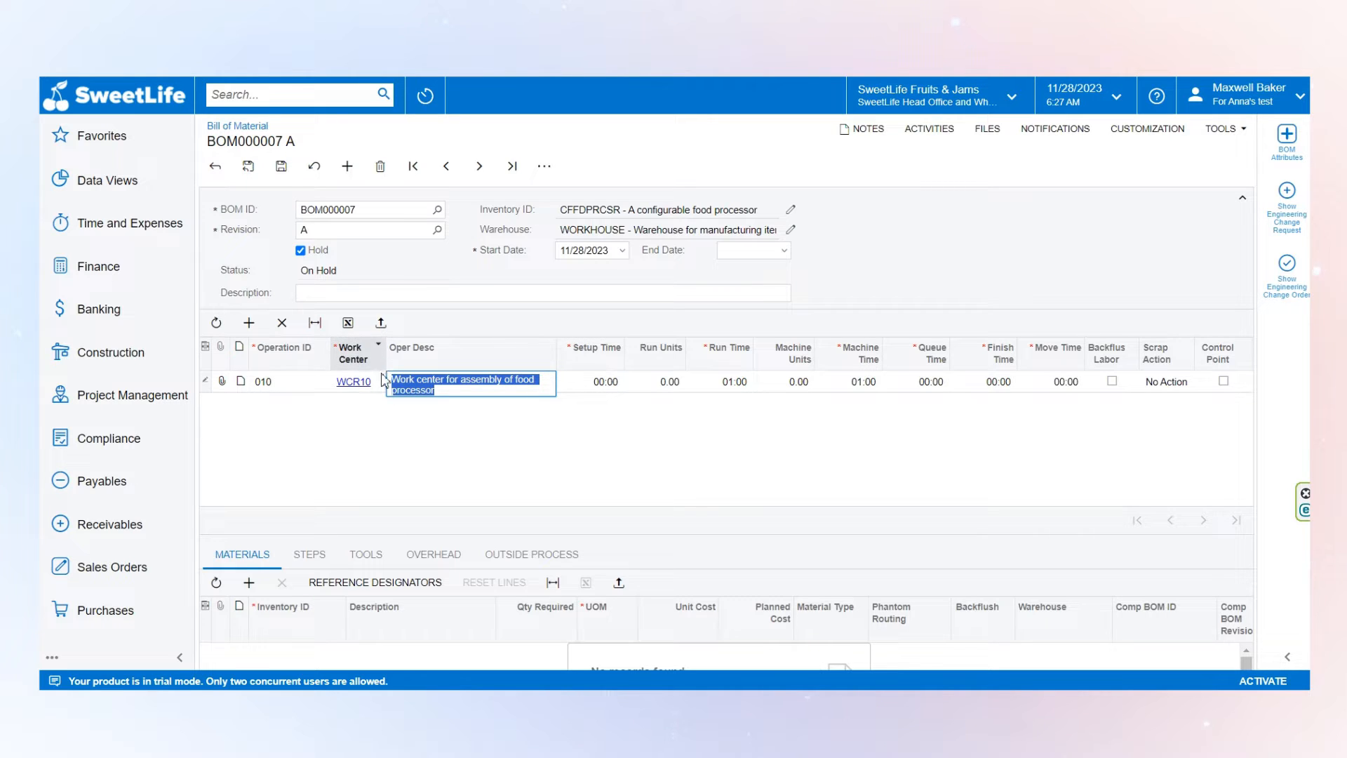
click(383, 381)
click(313, 387)
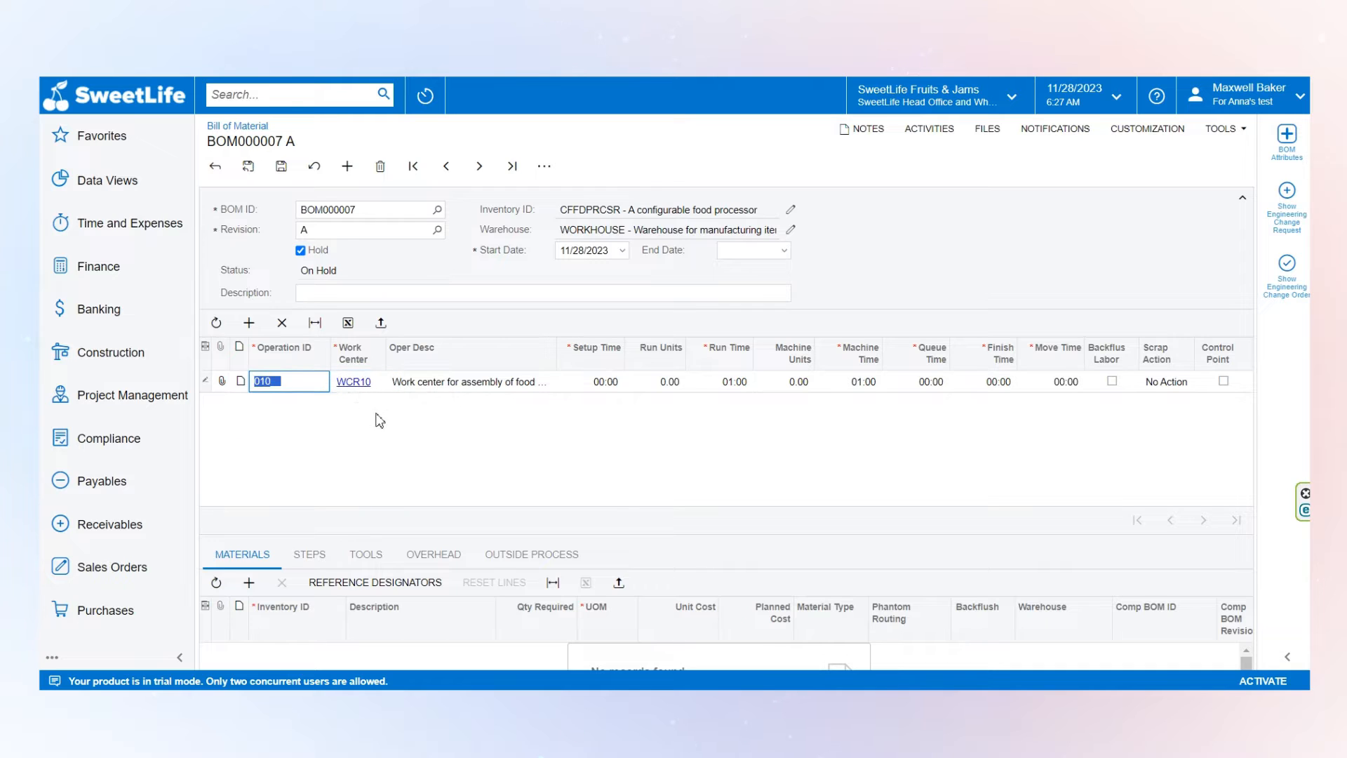
click(377, 383)
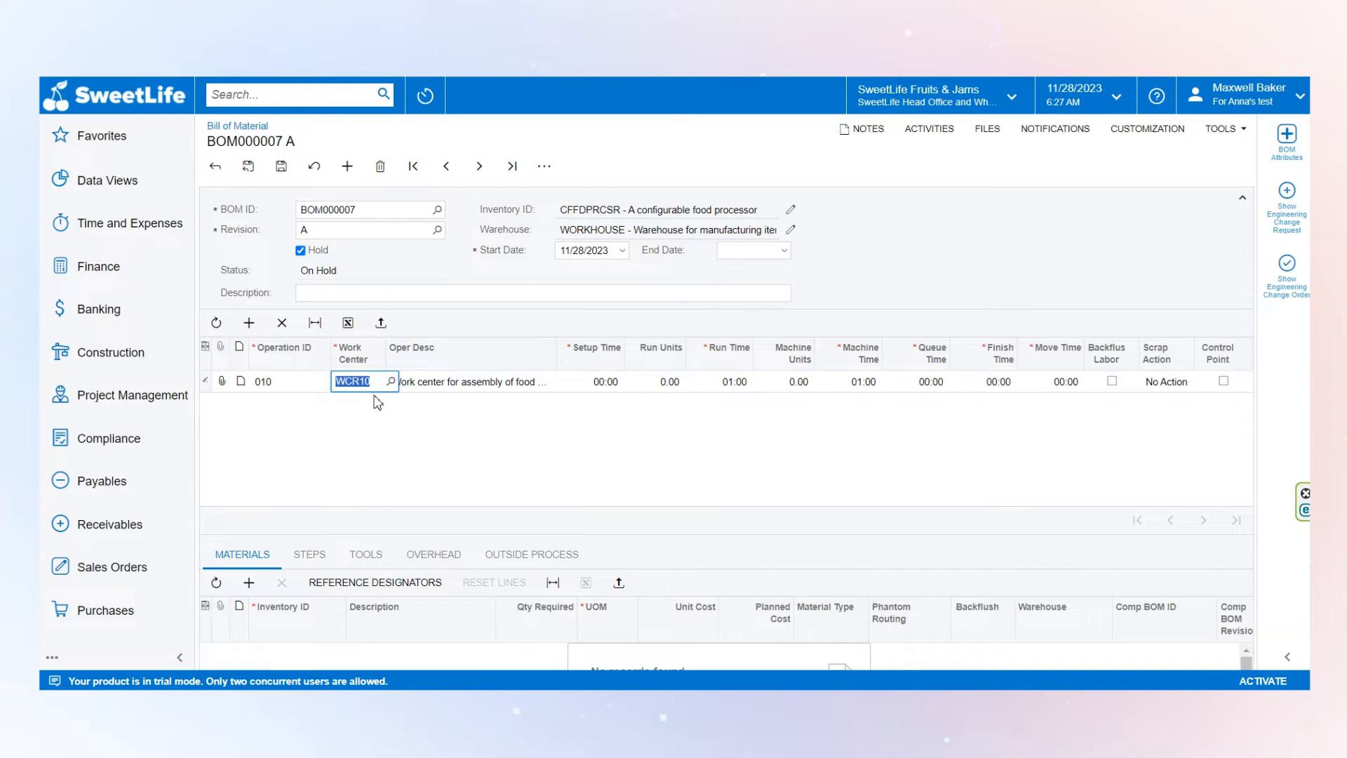
Step: Set operation 010's setup time to 00:30 and run units to 3, and save the bill of material
click(585, 382)
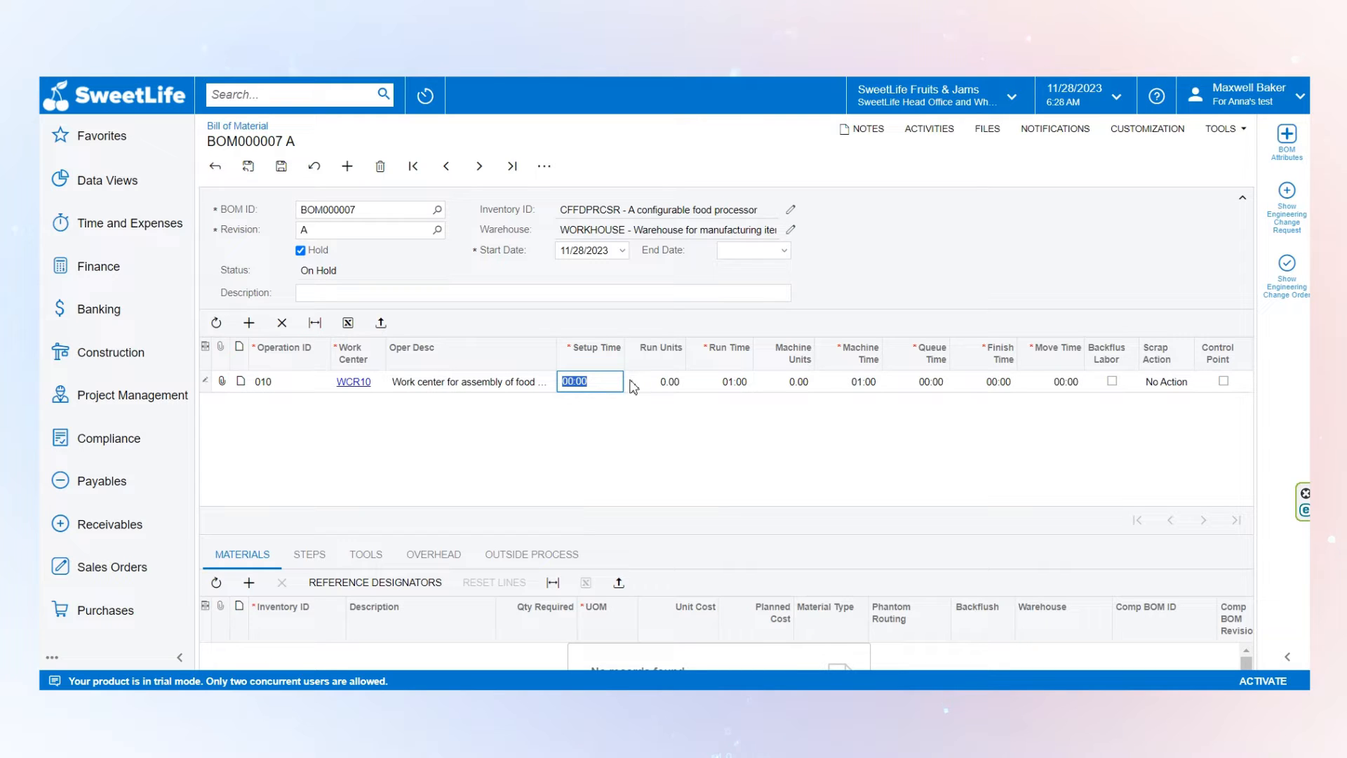
text(0030)
click(657, 390)
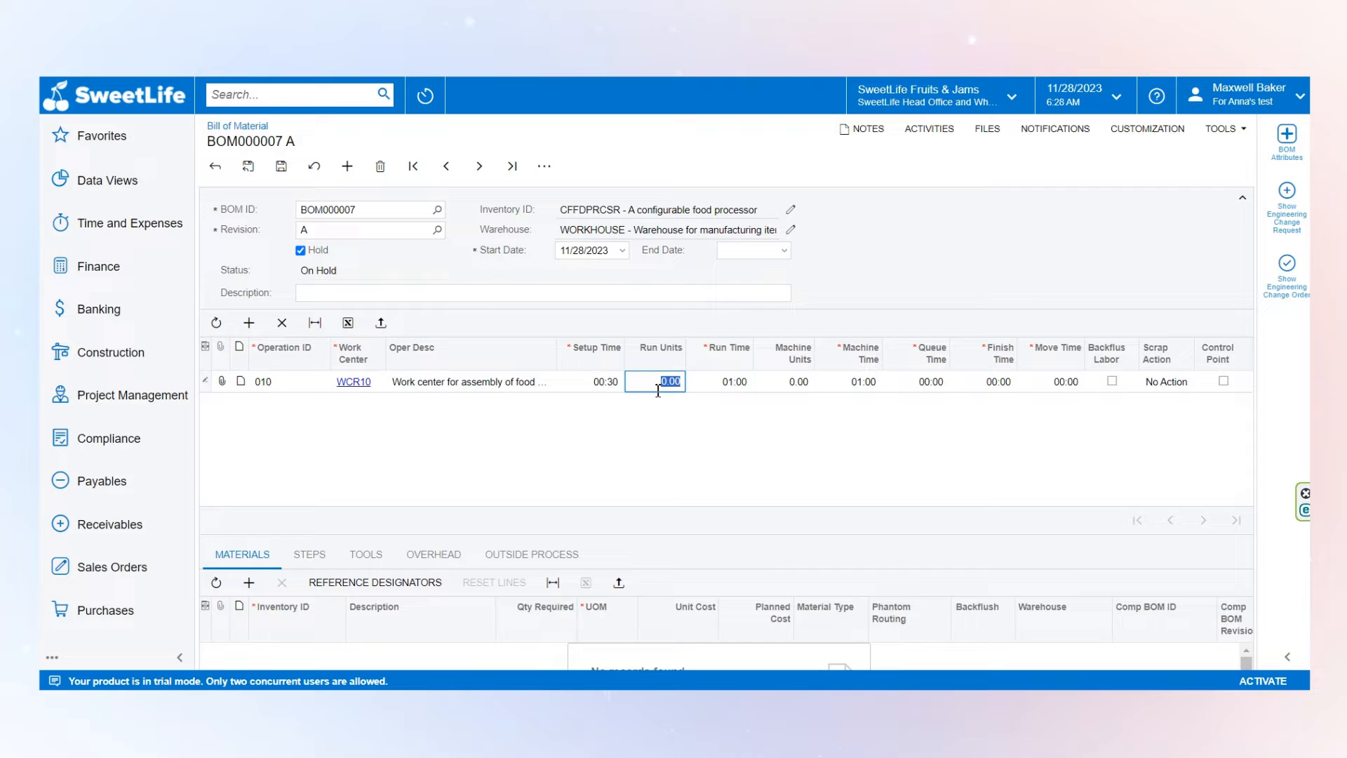
text(3)
click(745, 388)
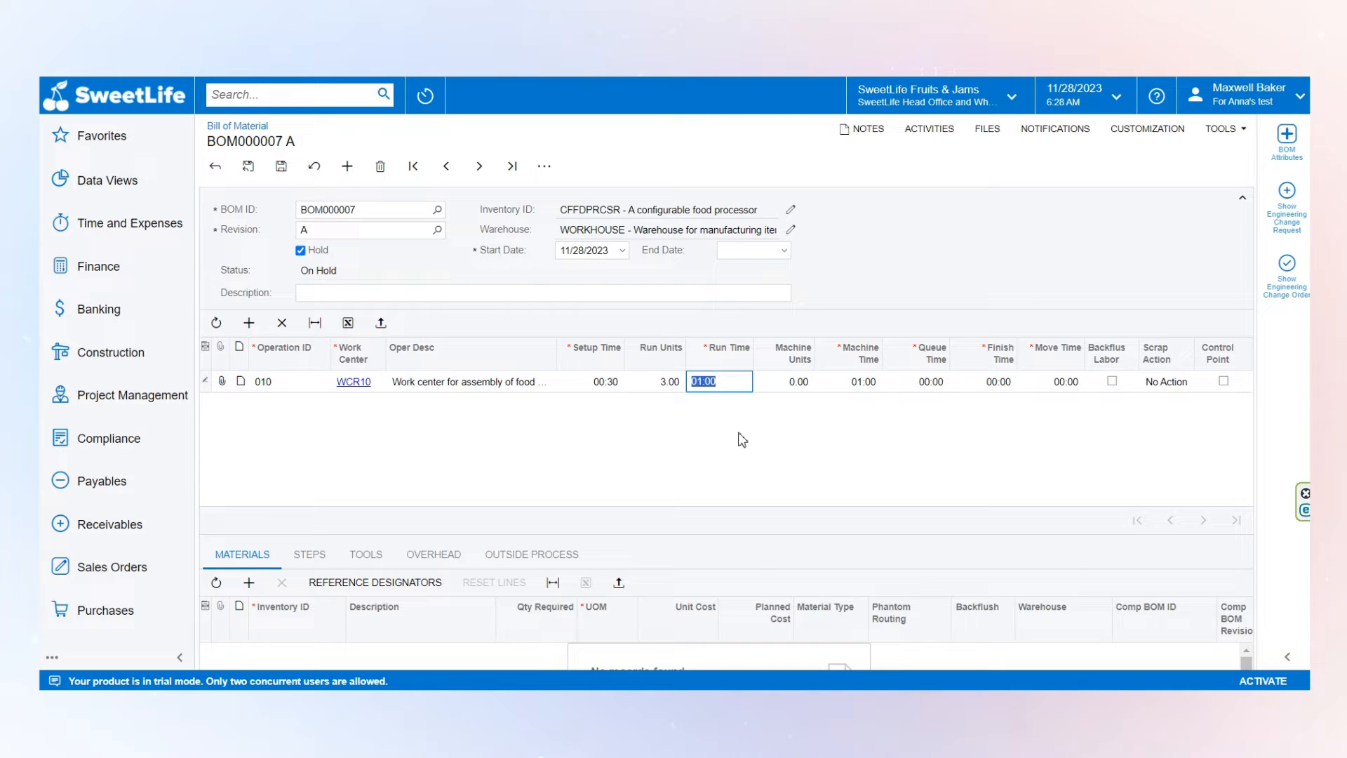
click(667, 383)
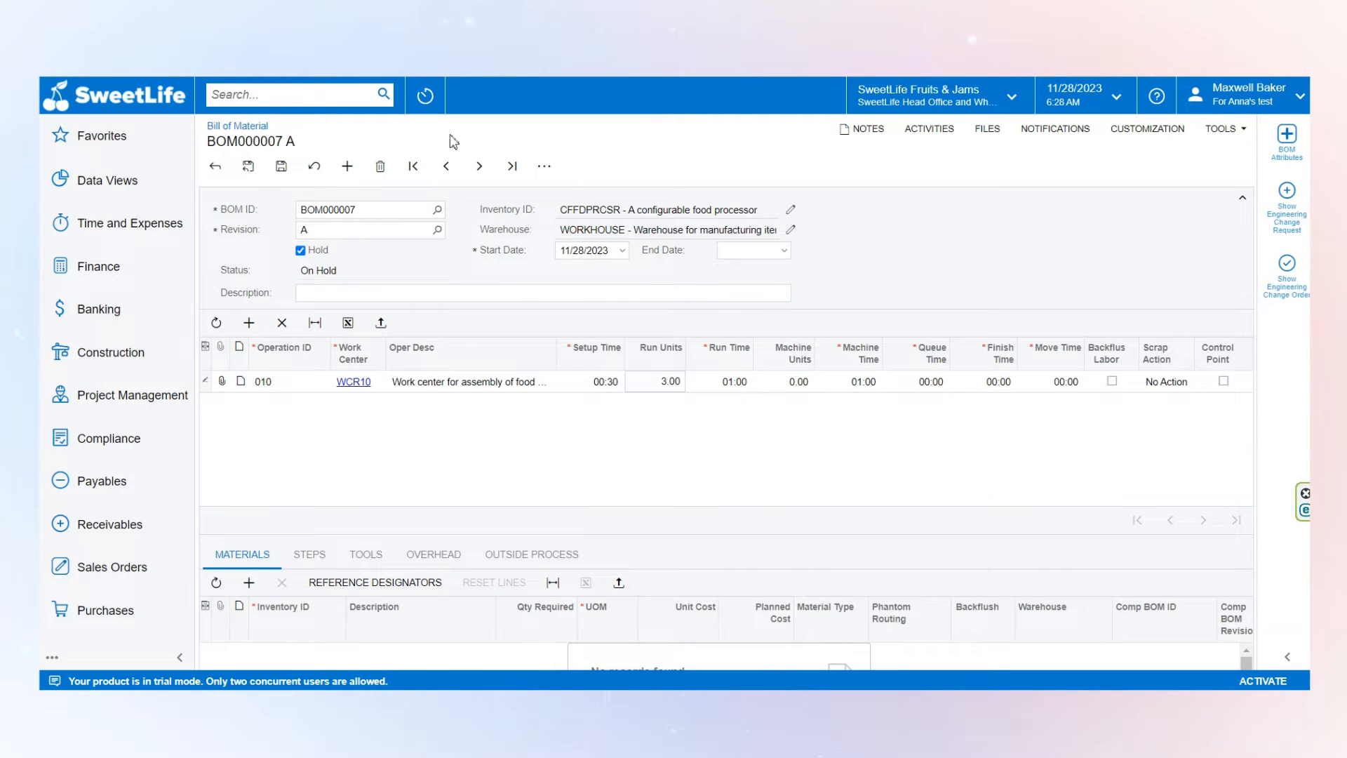
click(281, 165)
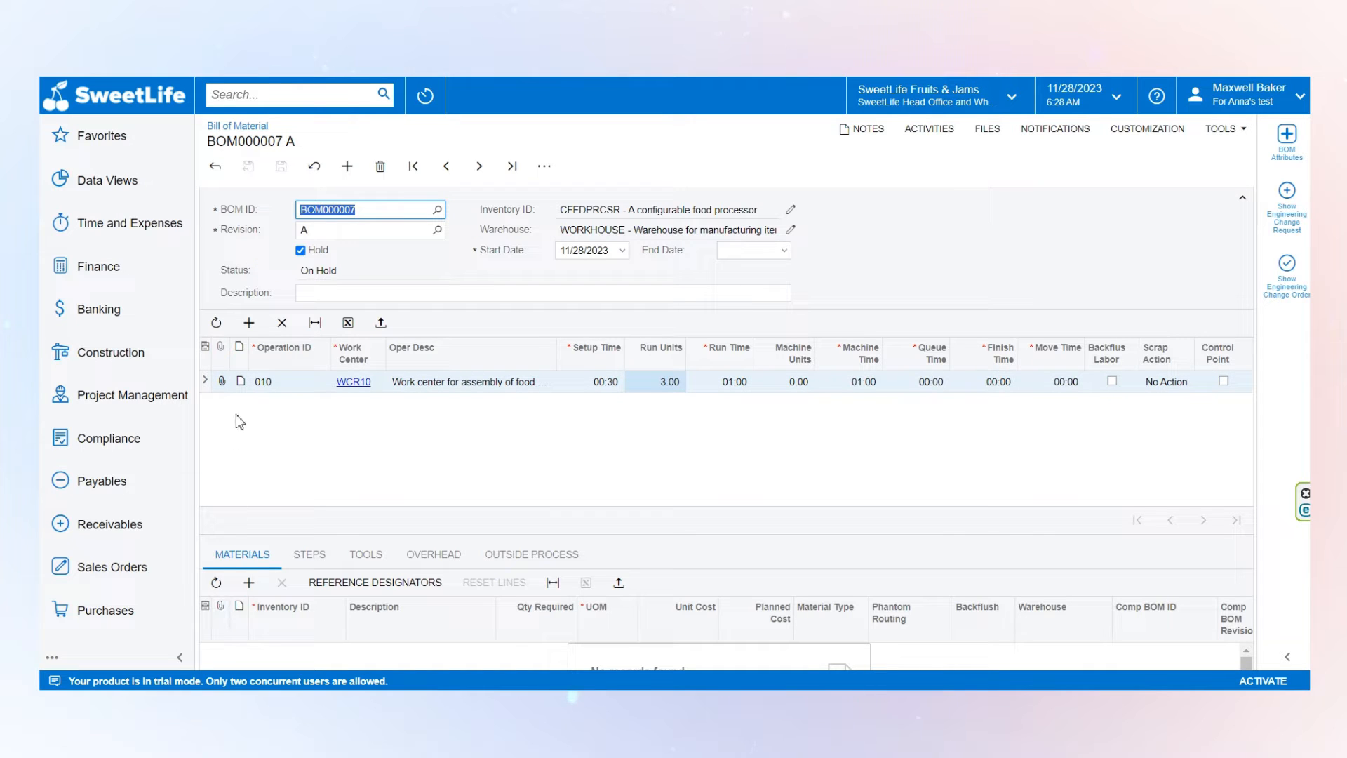
Step: Add the juicing reamer kit JCREAMER as a material of operation 010
click(248, 582)
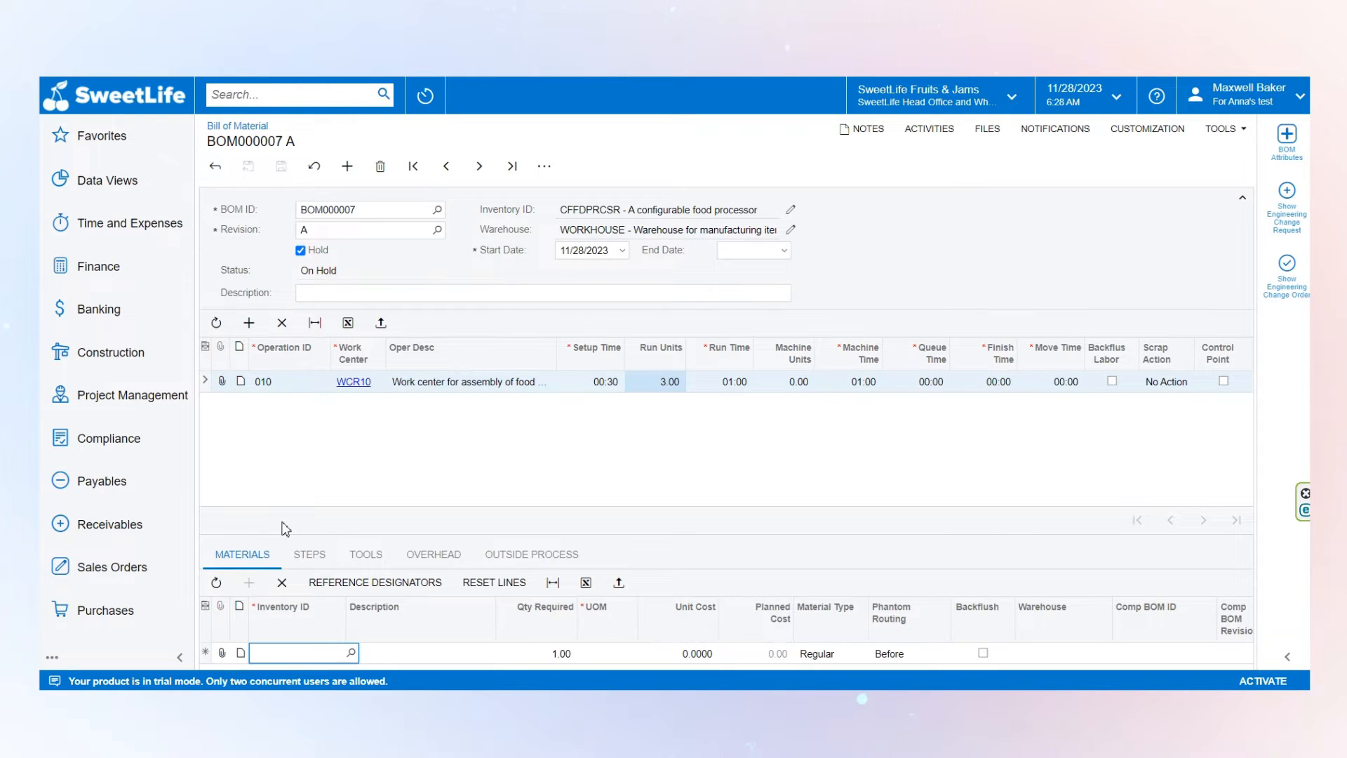
click(271, 383)
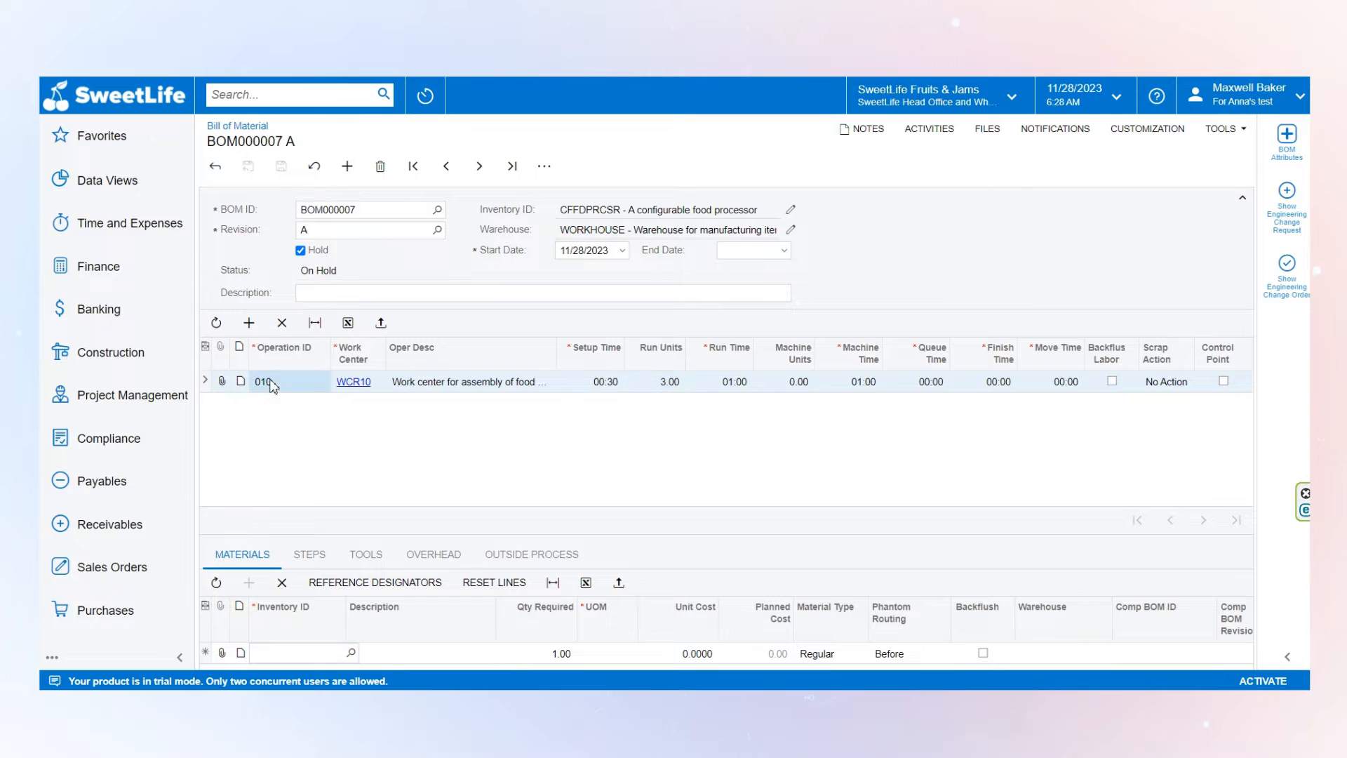
click(287, 650)
text(jc)
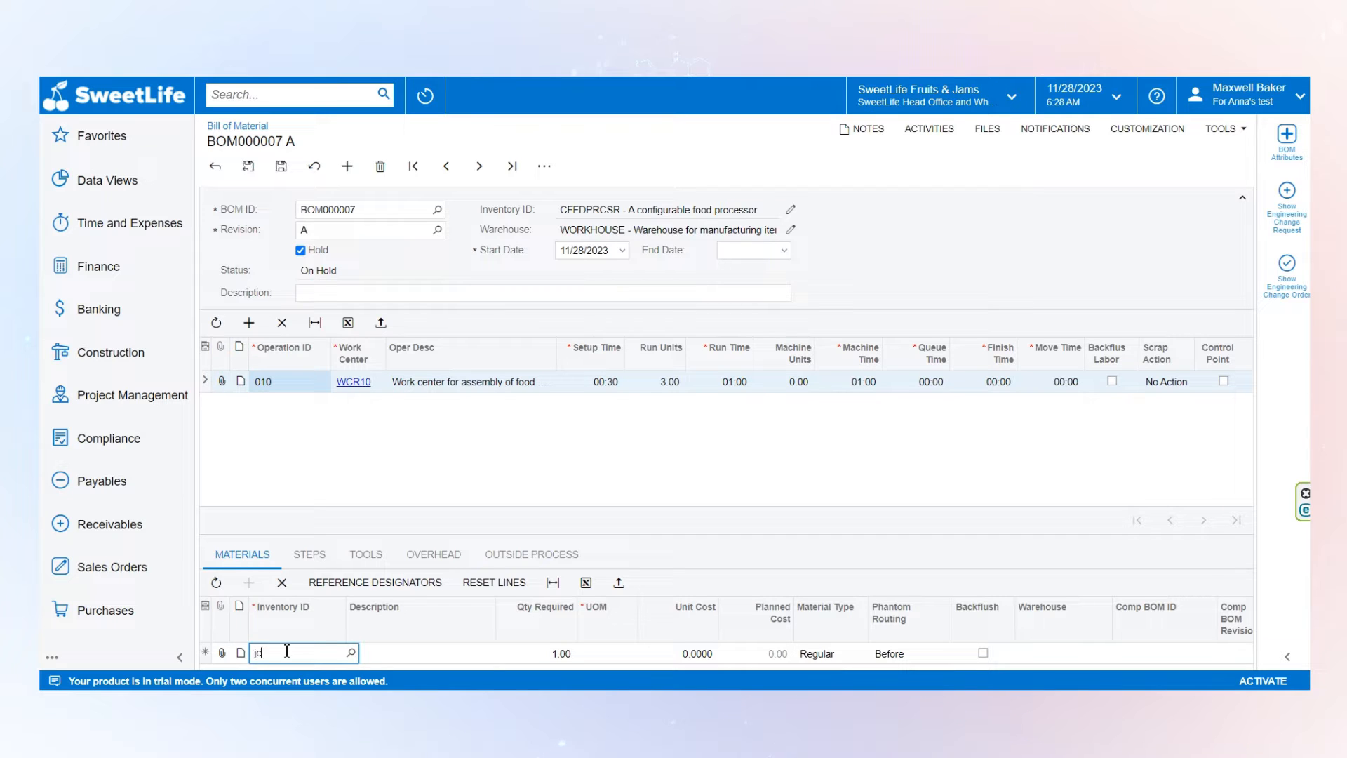
text(ream)
click(284, 634)
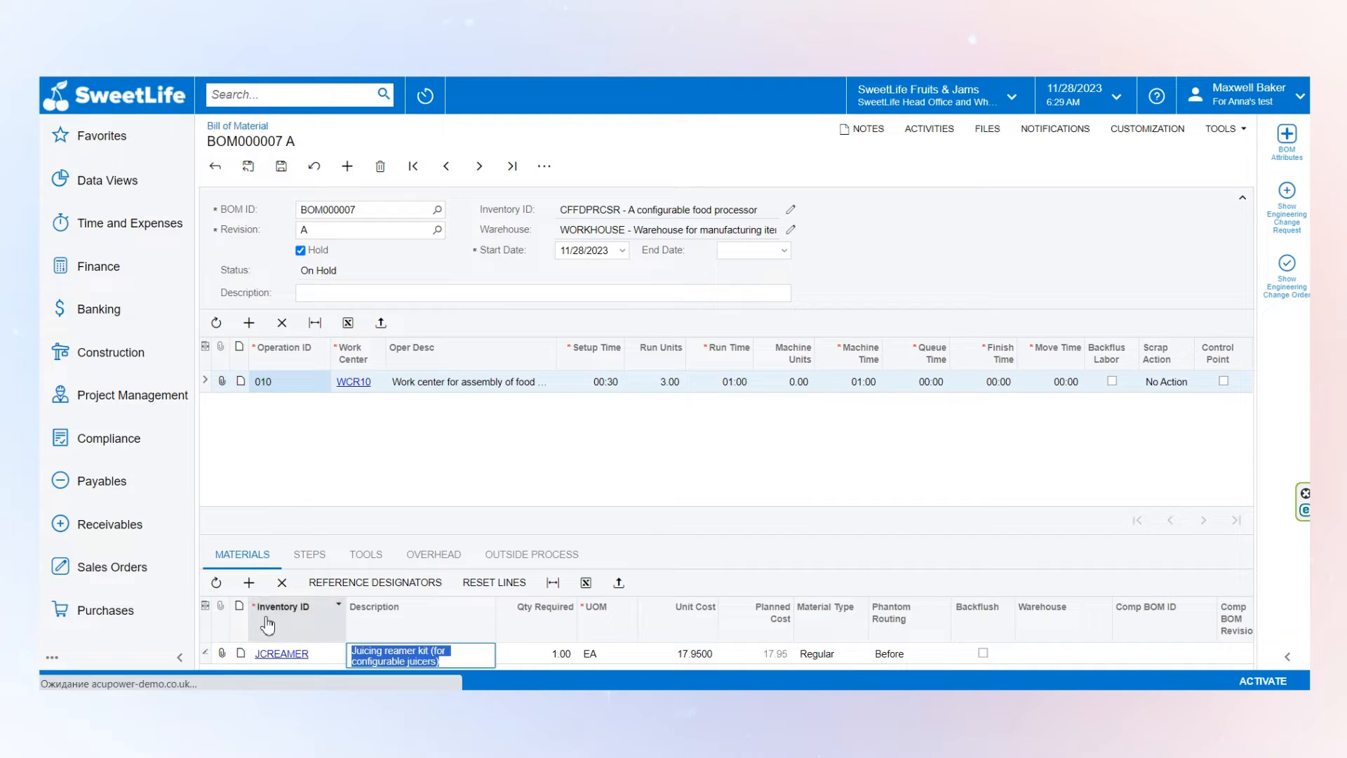
Step: Add the splashguard SPLGUARD as a second material of operation 010 and save the bill of material
click(250, 582)
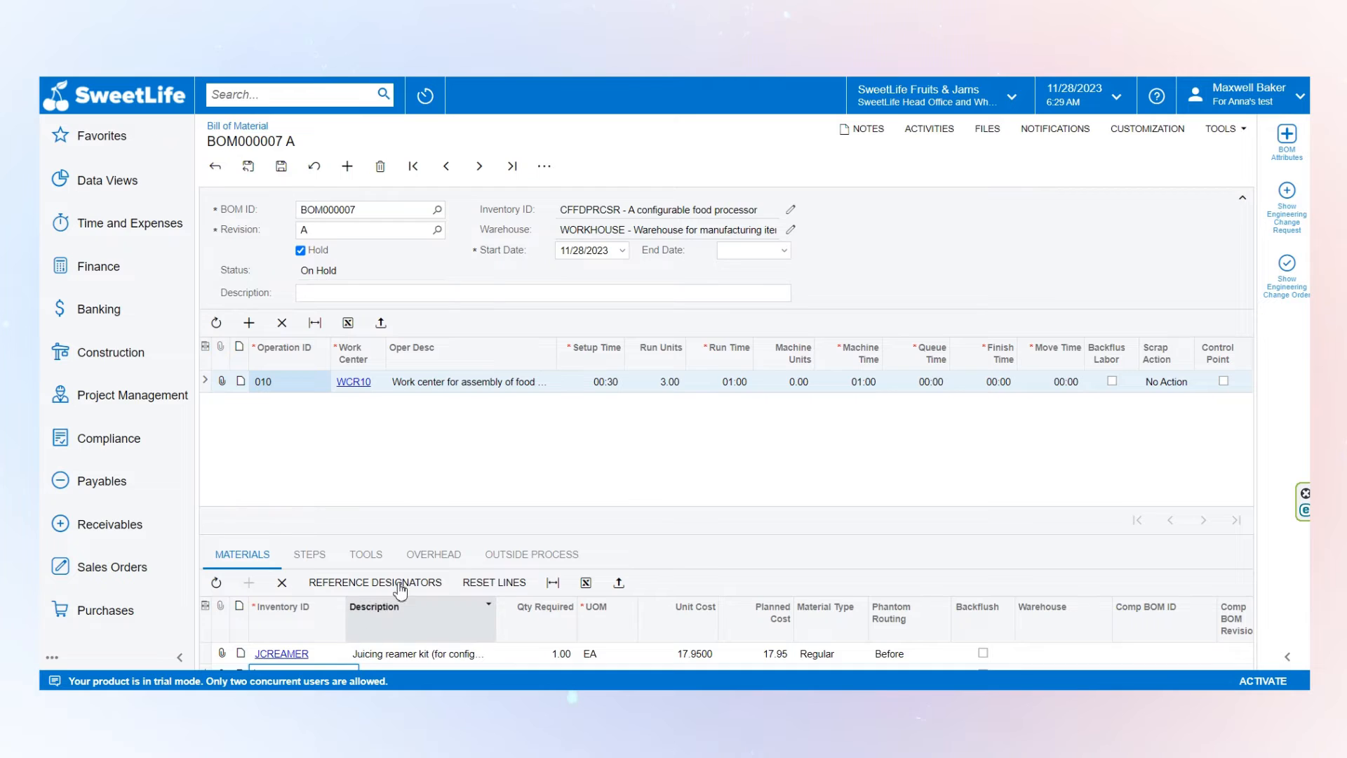
key(ctrl+minus)
key(ctrl+minus)
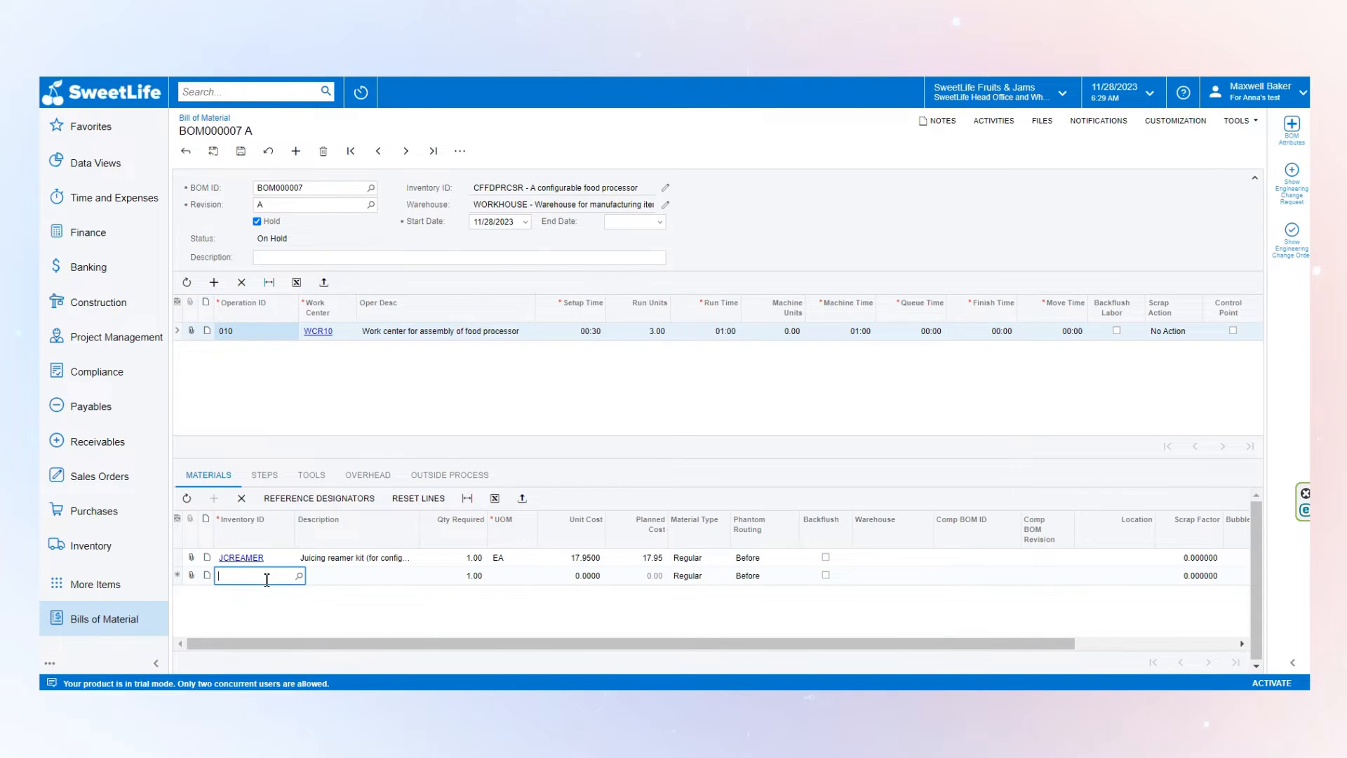
text(lgua)
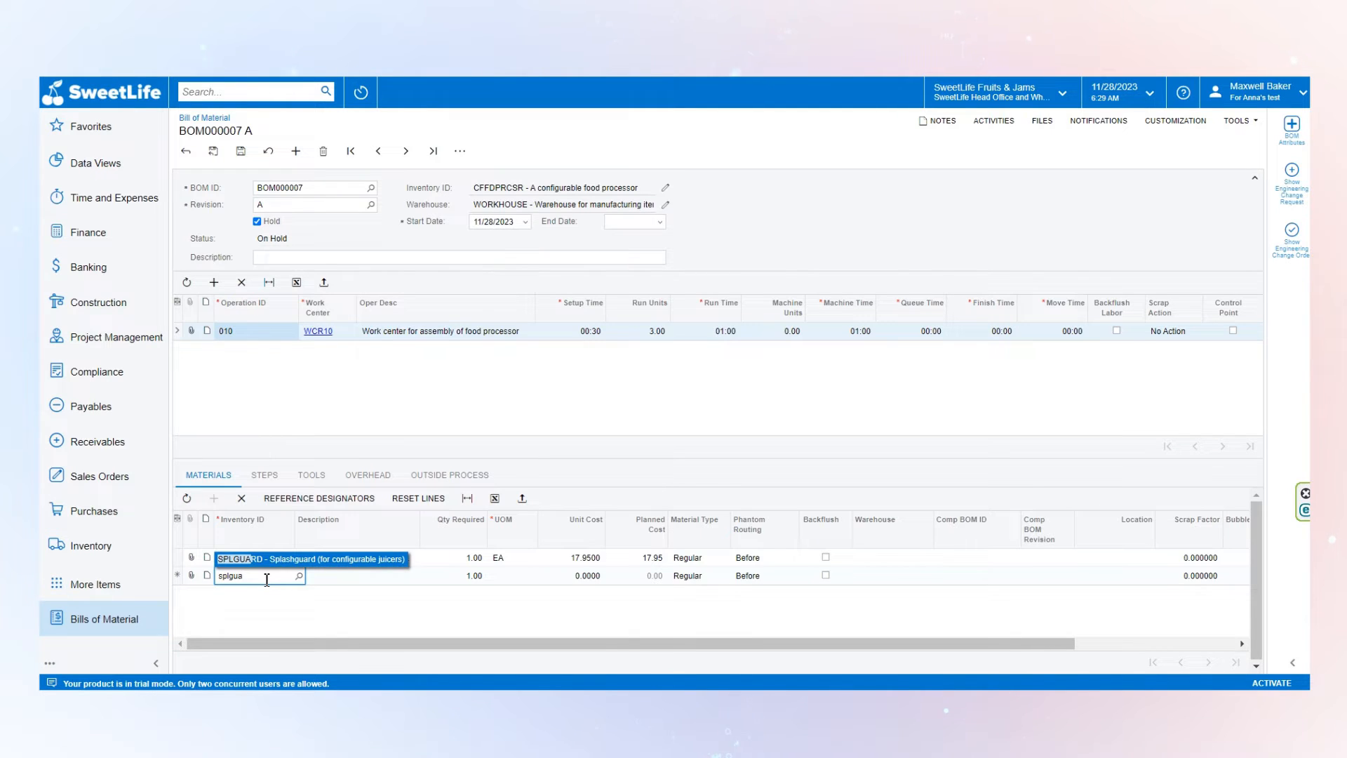
click(288, 559)
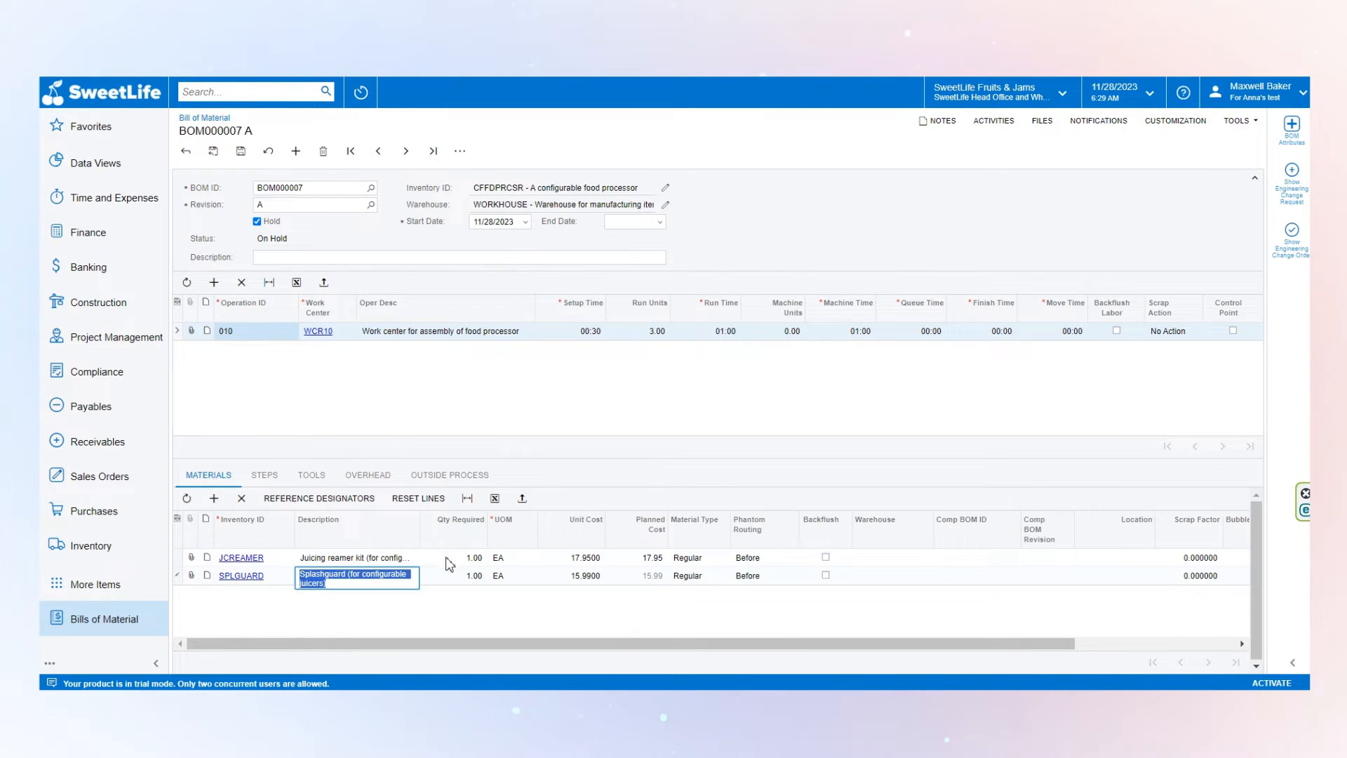
click(468, 557)
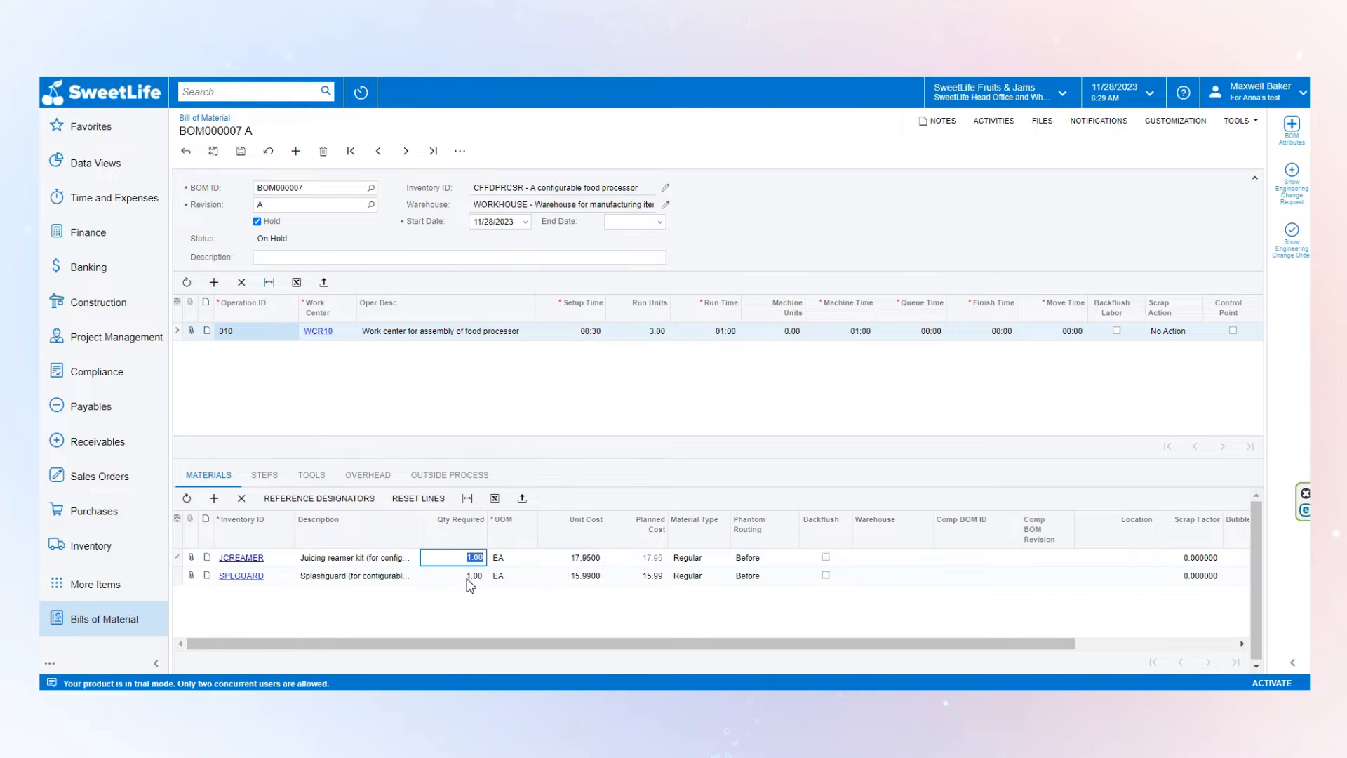
click(470, 576)
click(237, 330)
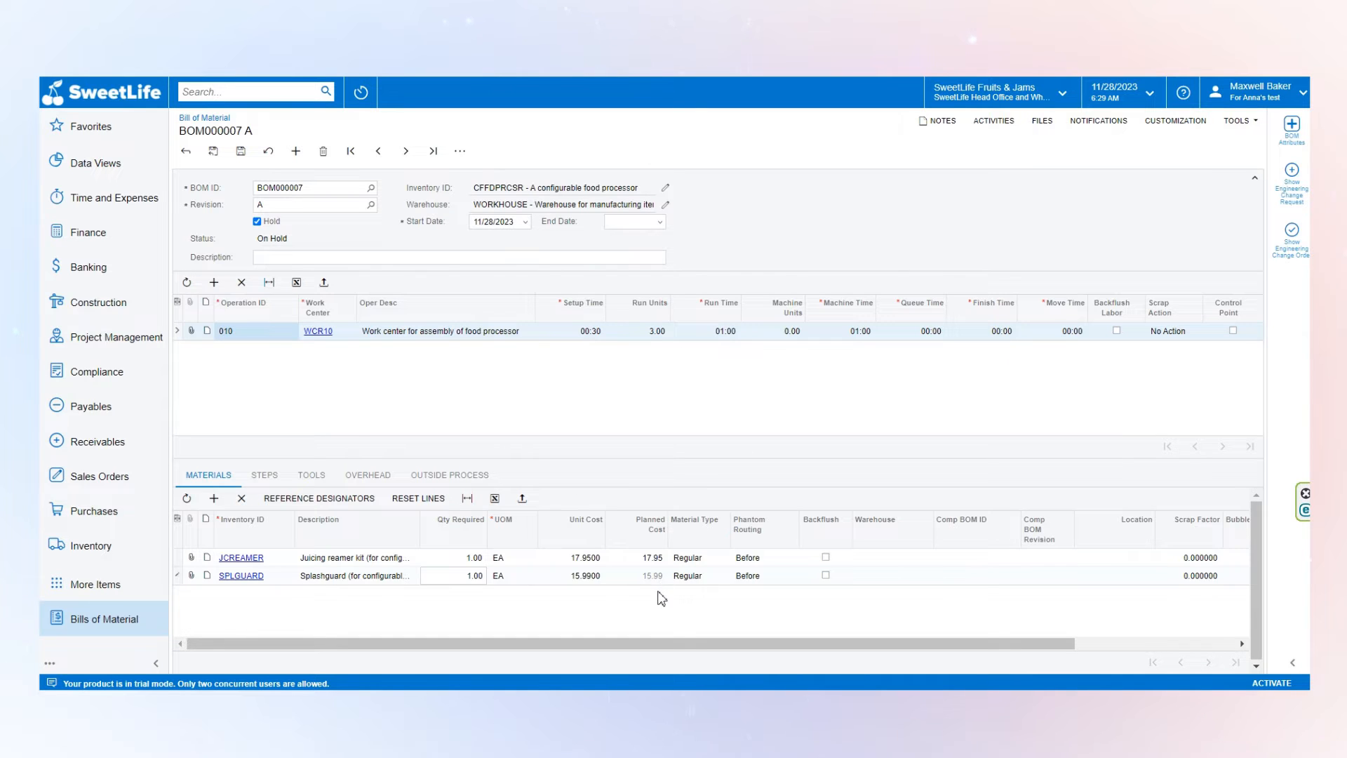
click(241, 151)
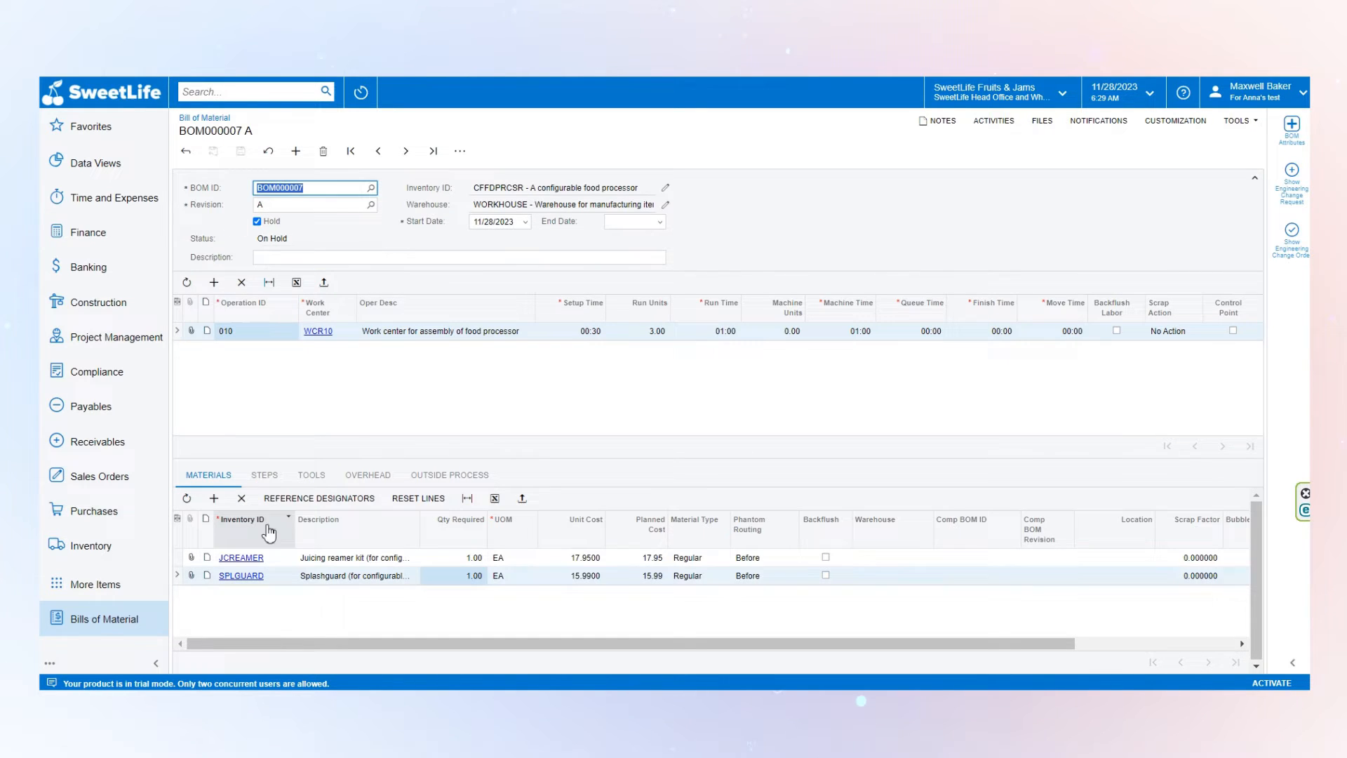
Step: Add a steps line to operation 010 with a description listing Step 1 through Step 3
click(265, 475)
click(214, 498)
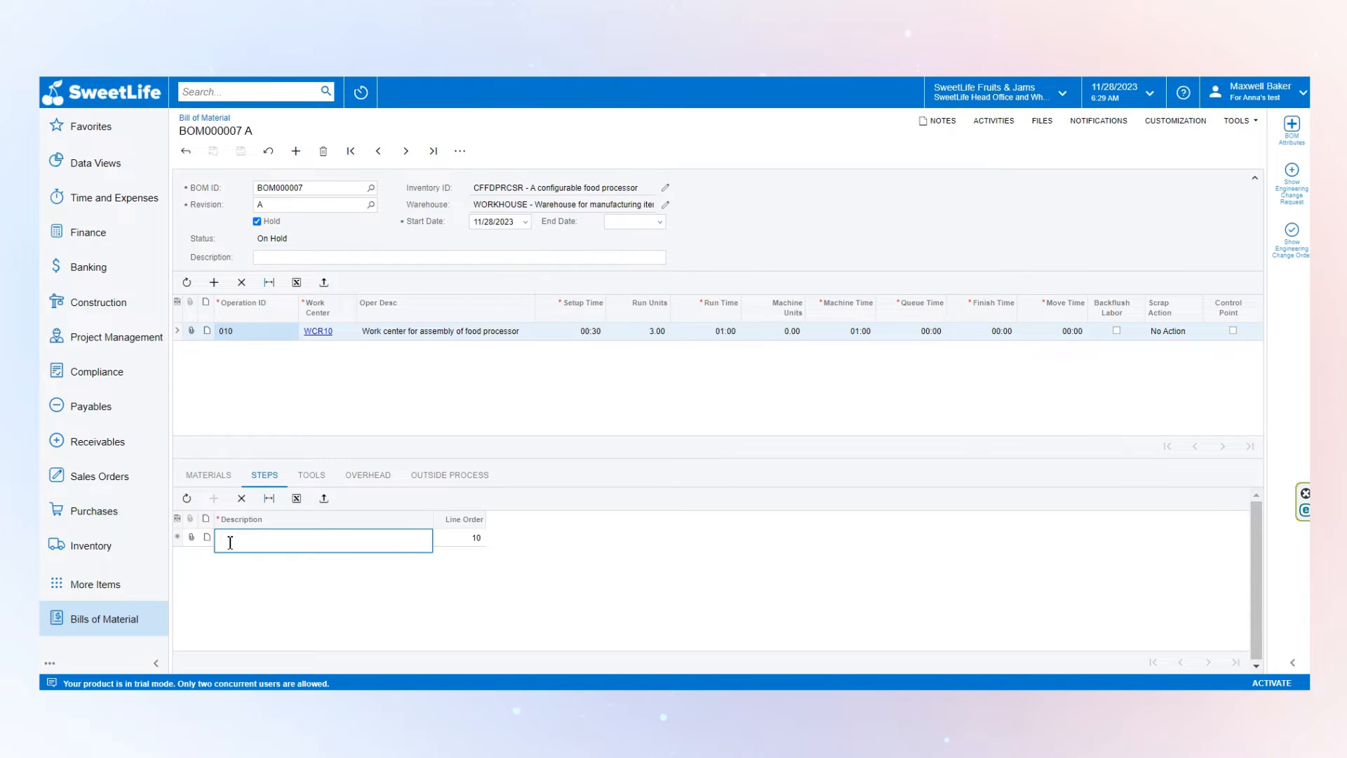
text(Step 1, Step)
text(tep 3.)
Step: Add the SCREWDRIVER tool to operation 010 with a required quantity of 1 and save the bill of material
click(312, 475)
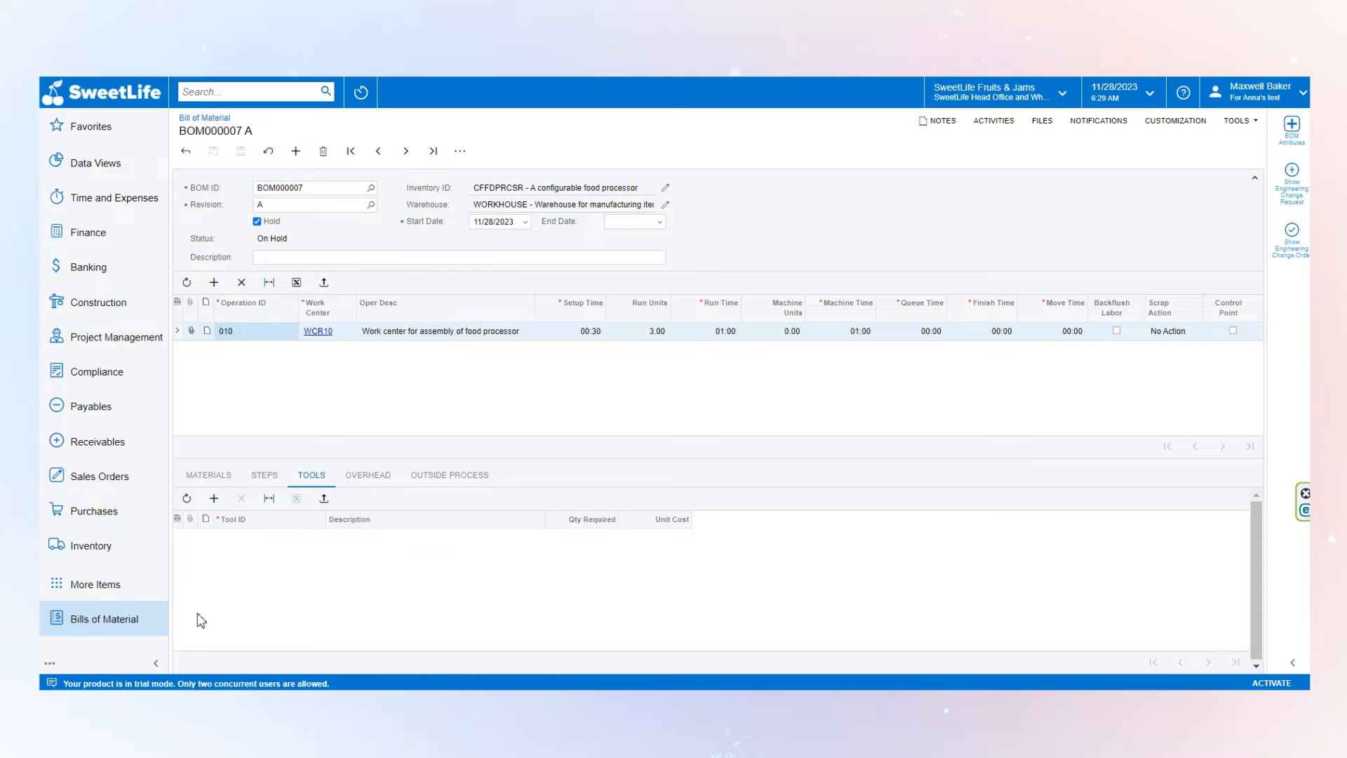
click(214, 498)
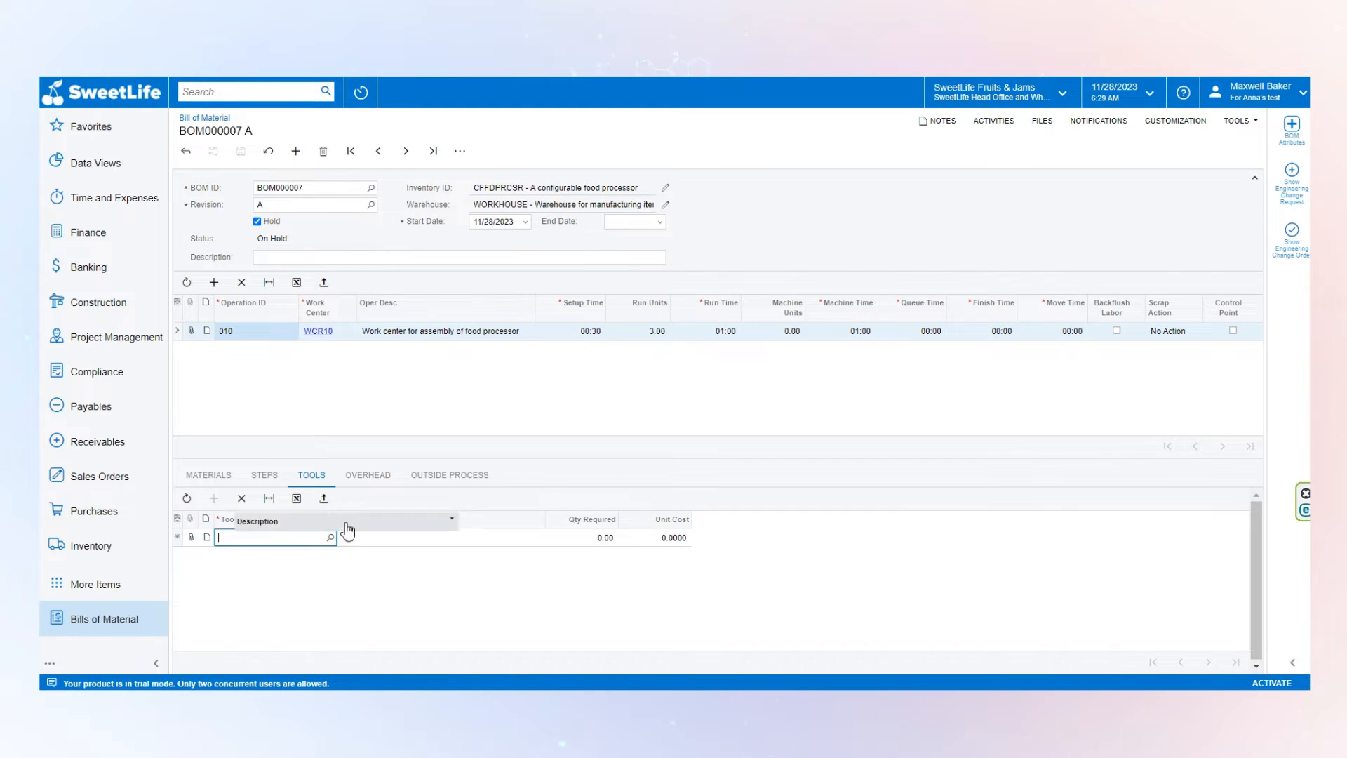
click(330, 537)
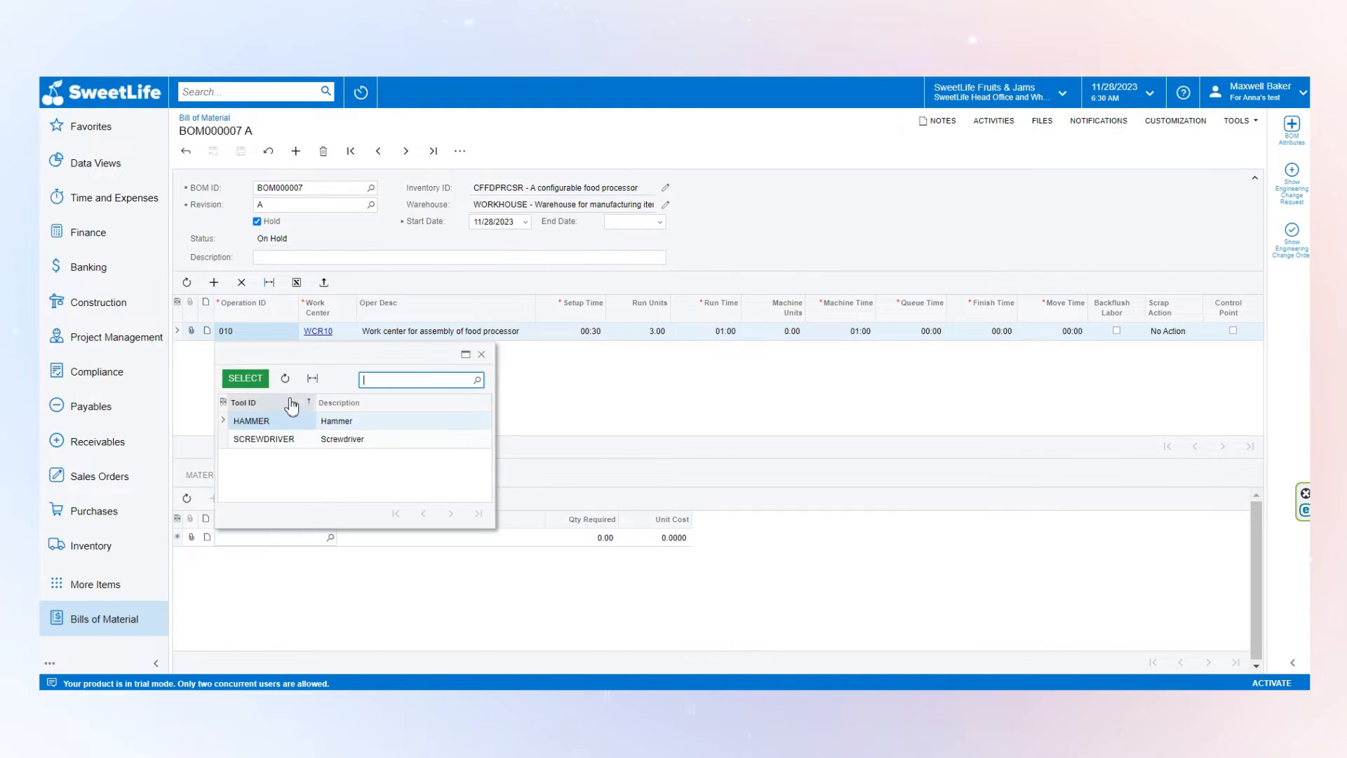
double_click(256, 440)
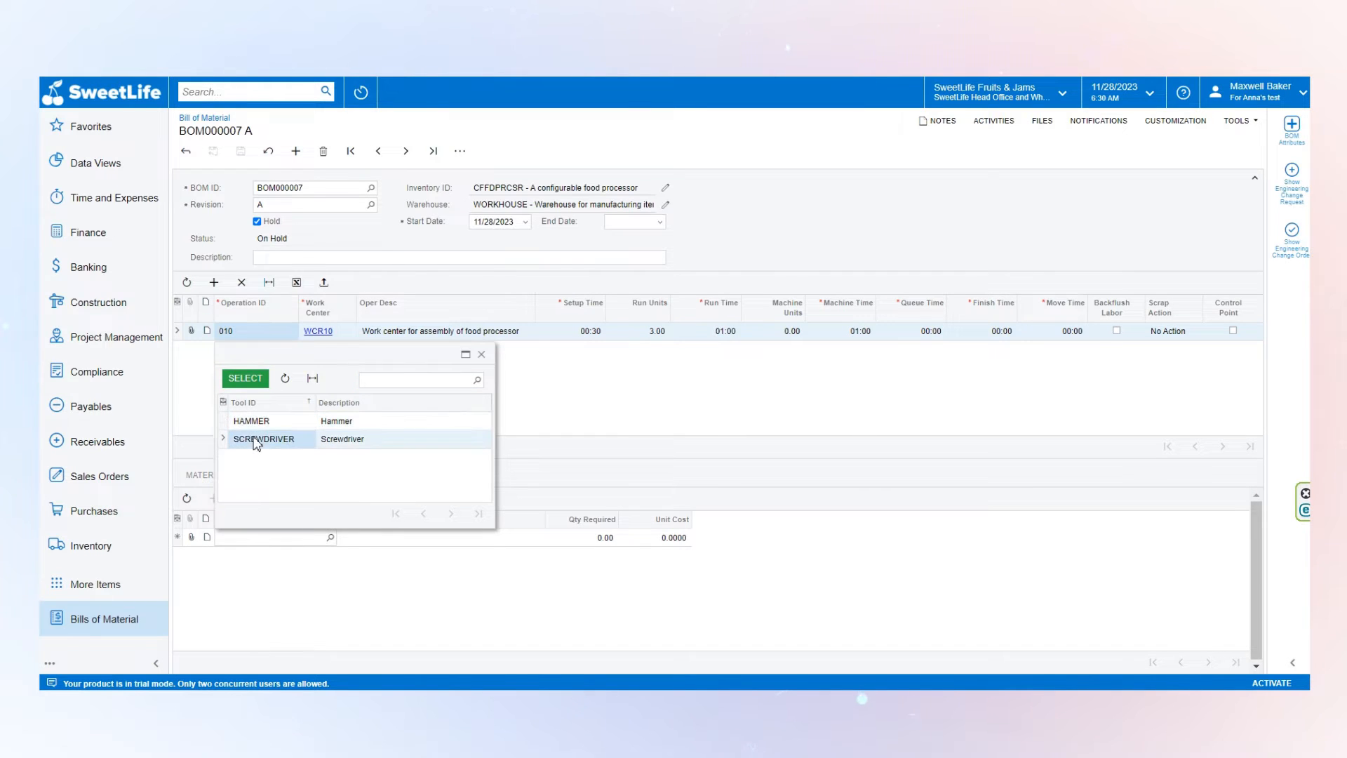
click(608, 544)
text(1)
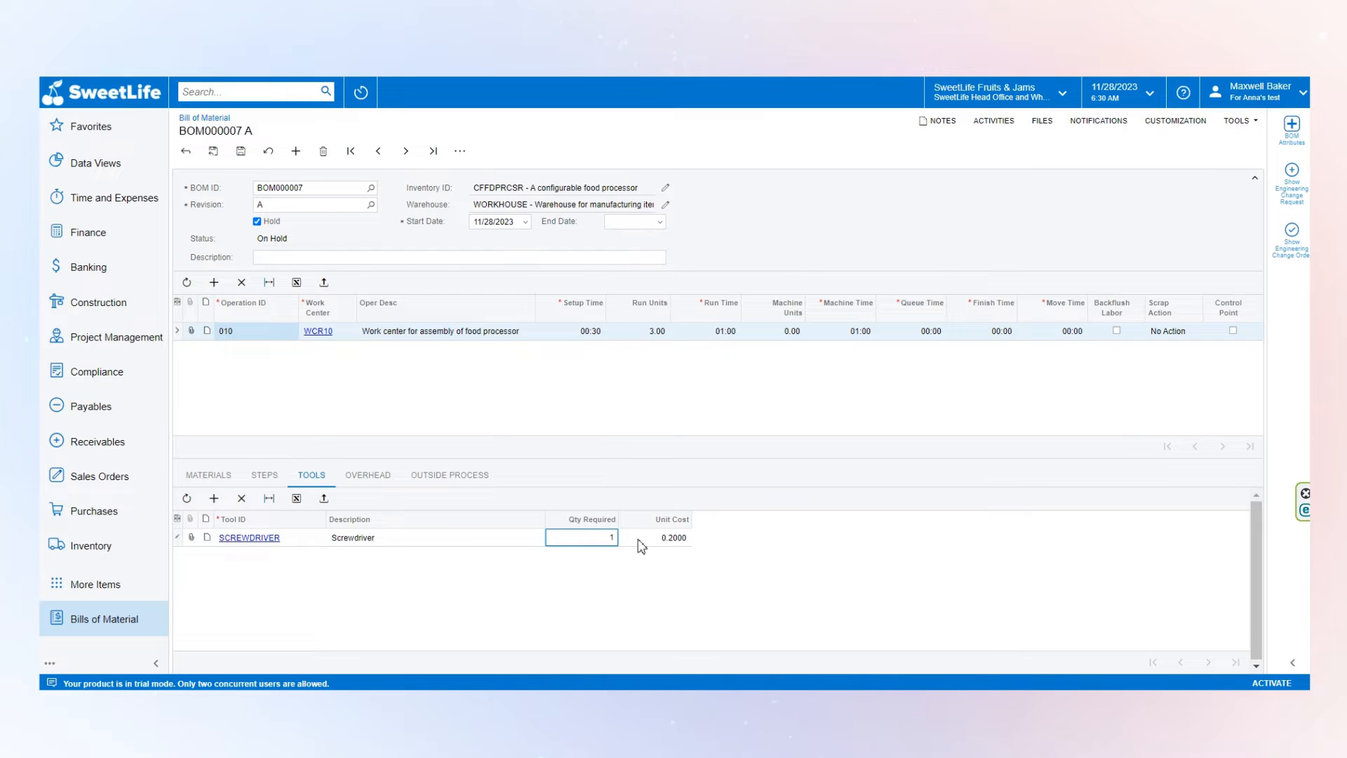
key(Tab)
click(241, 151)
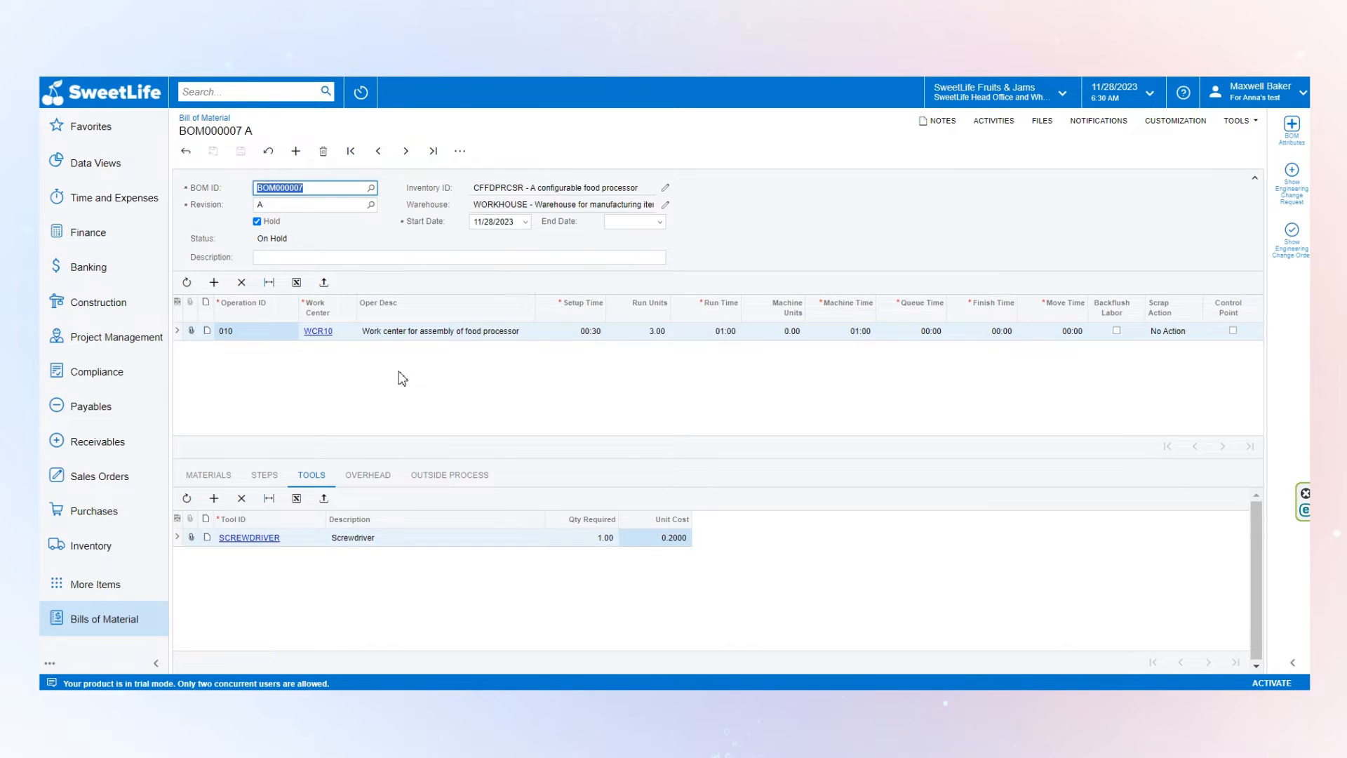
Step: Take the bill of material off hold and save it after reviewing its materials
click(207, 475)
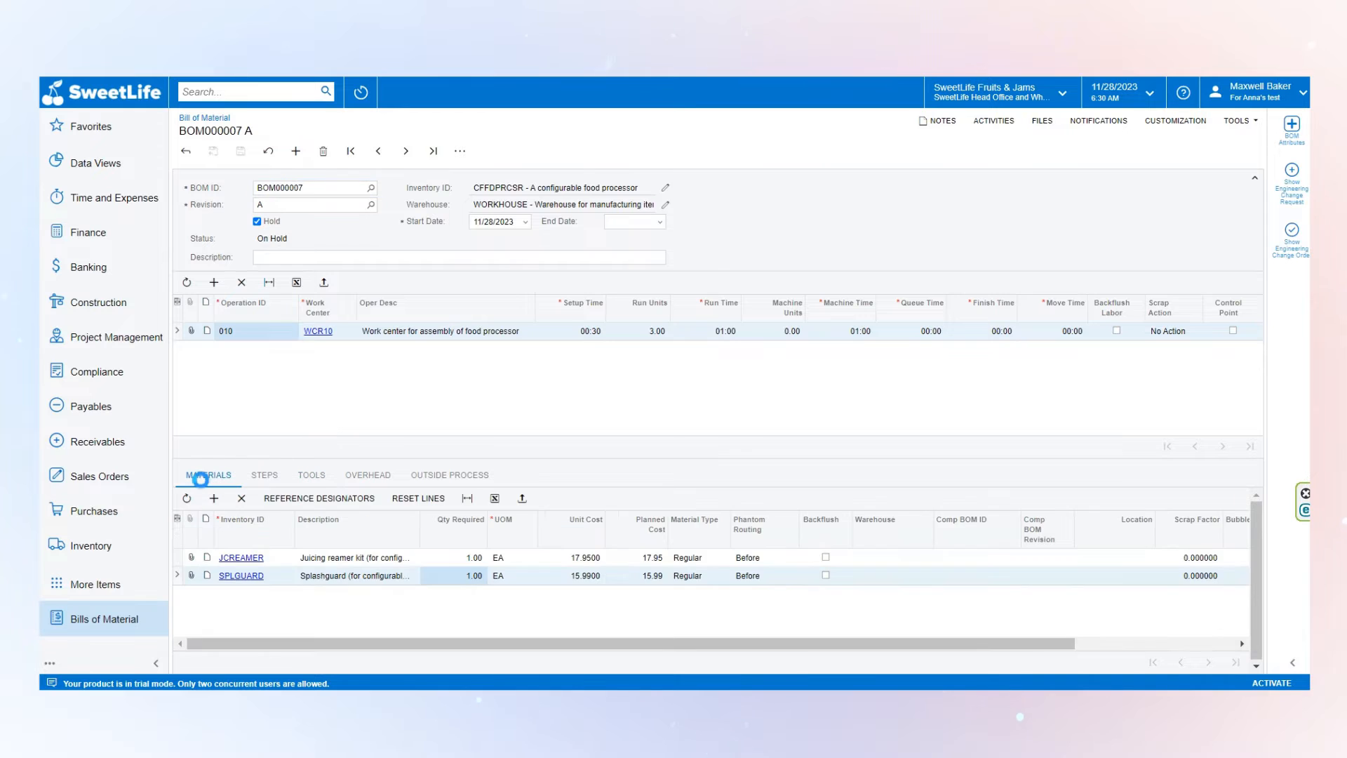
click(256, 221)
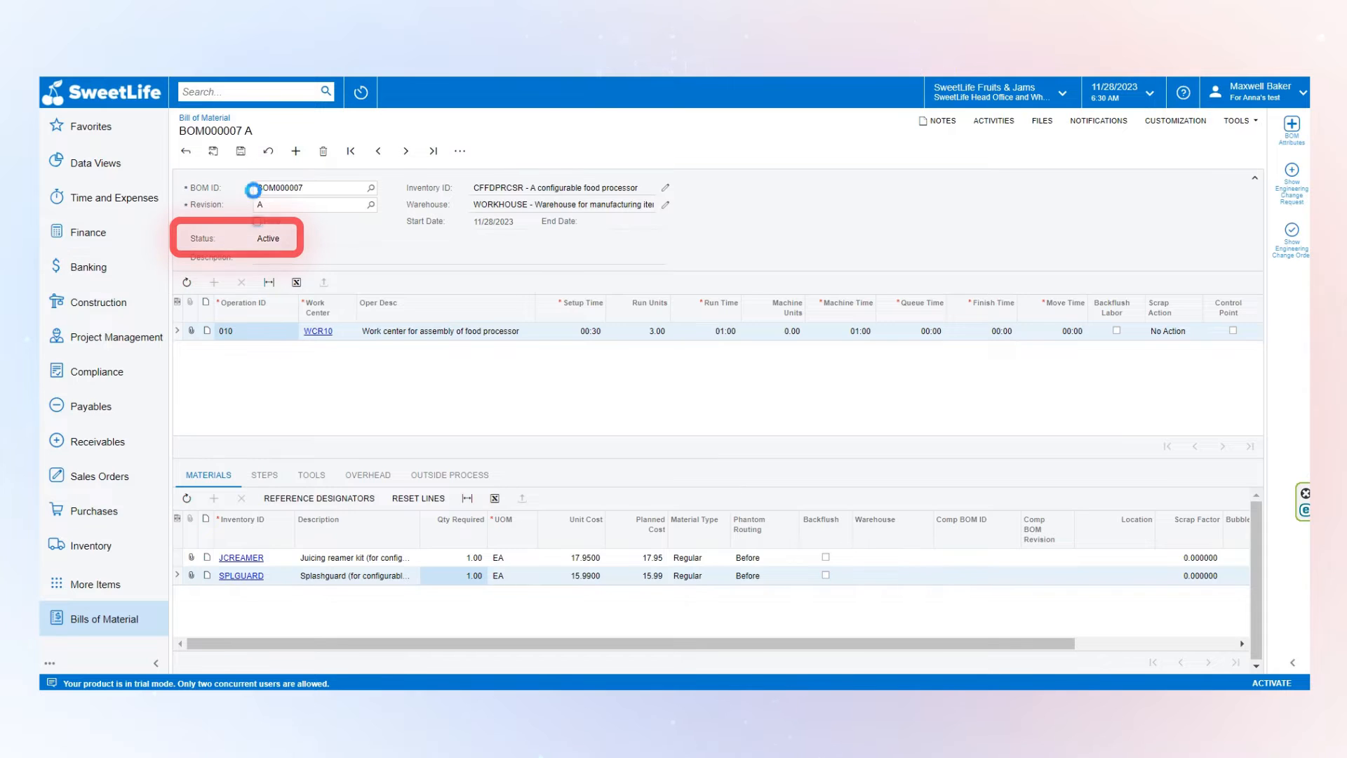
click(253, 191)
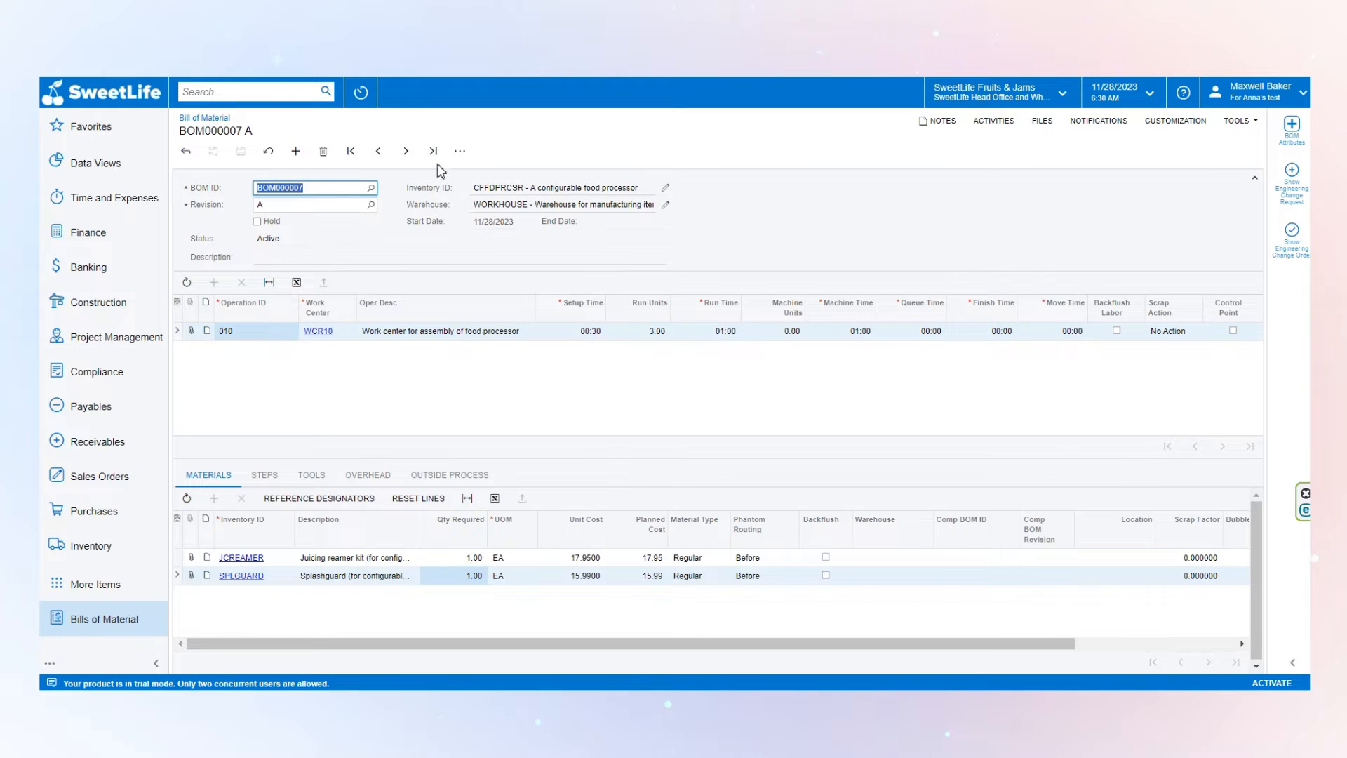
Step: Set this bill of material as the default BOM at both the item and warehouse levels
click(459, 151)
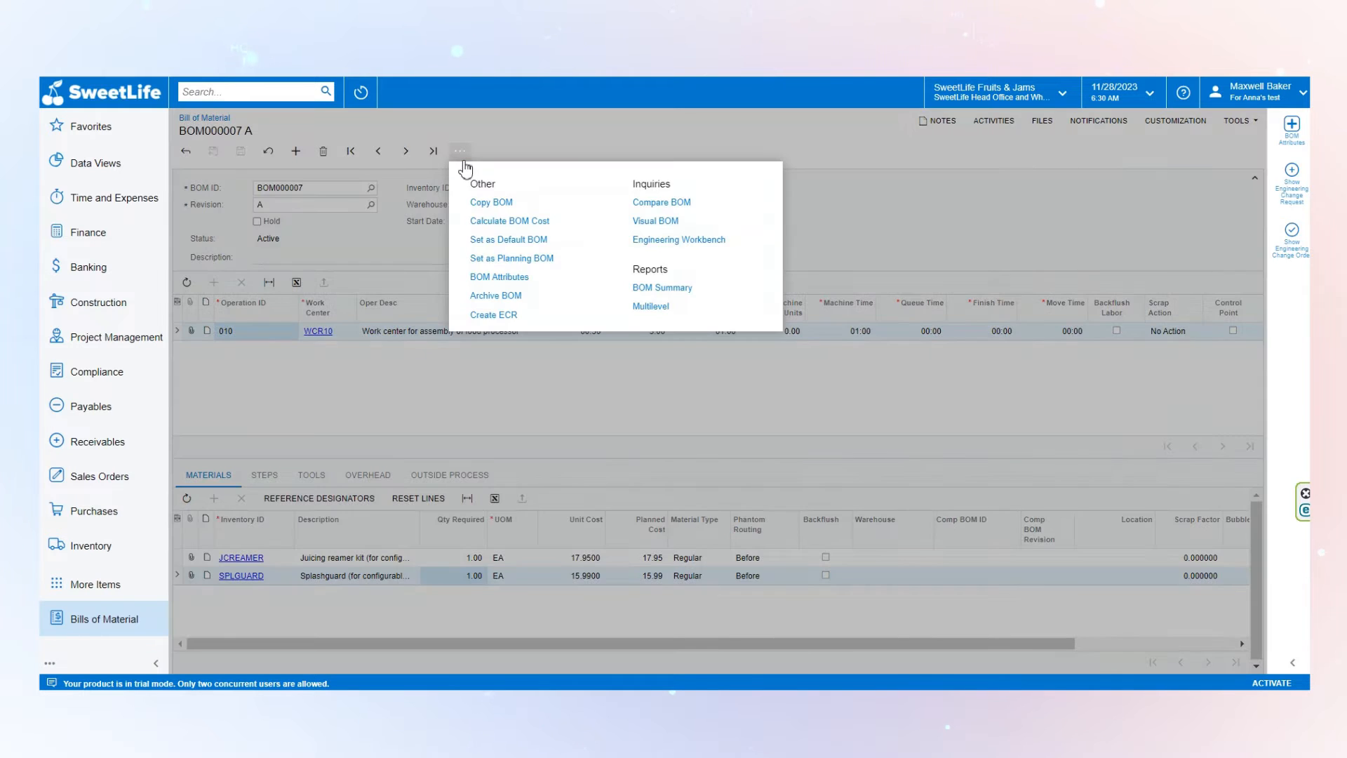
click(523, 240)
click(686, 421)
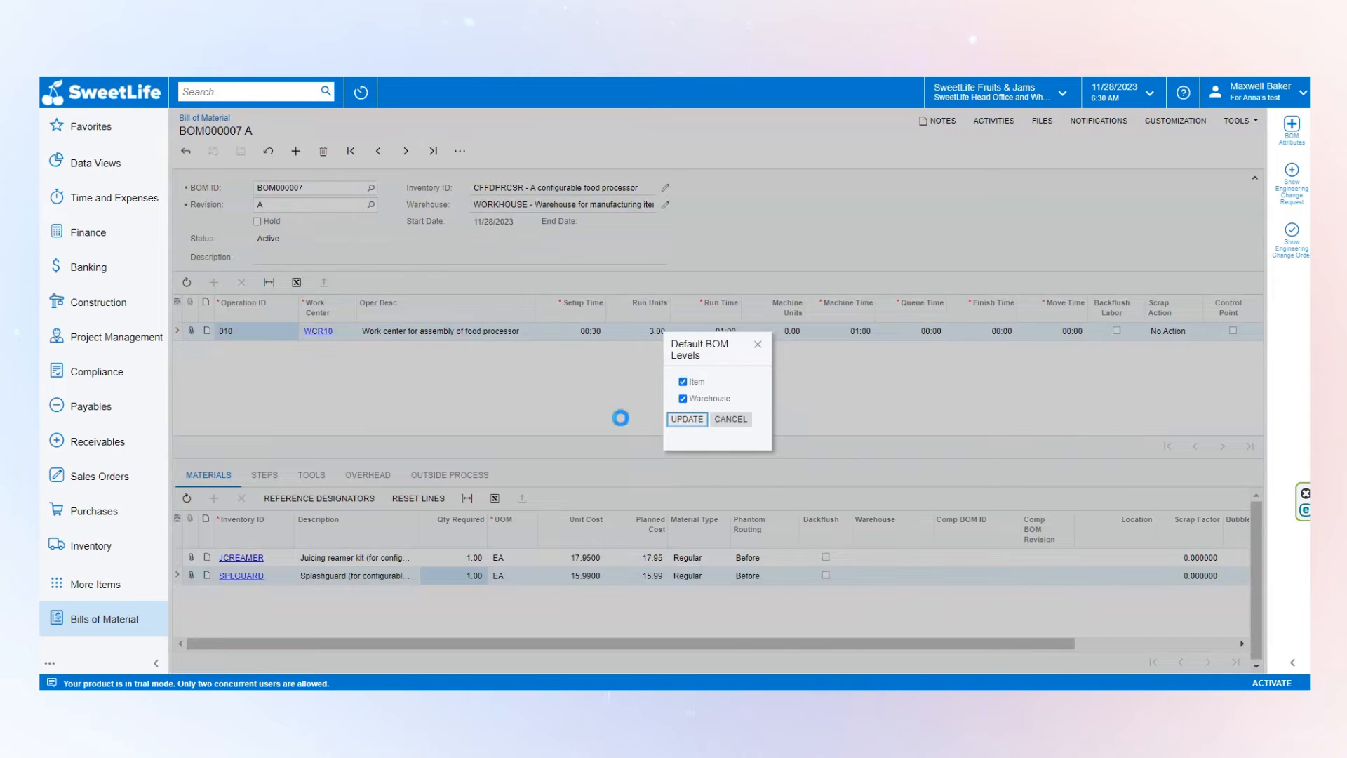
Step: Open the stock item record of the configurable food processor from the bill of material and check its manufacturing settings
click(665, 187)
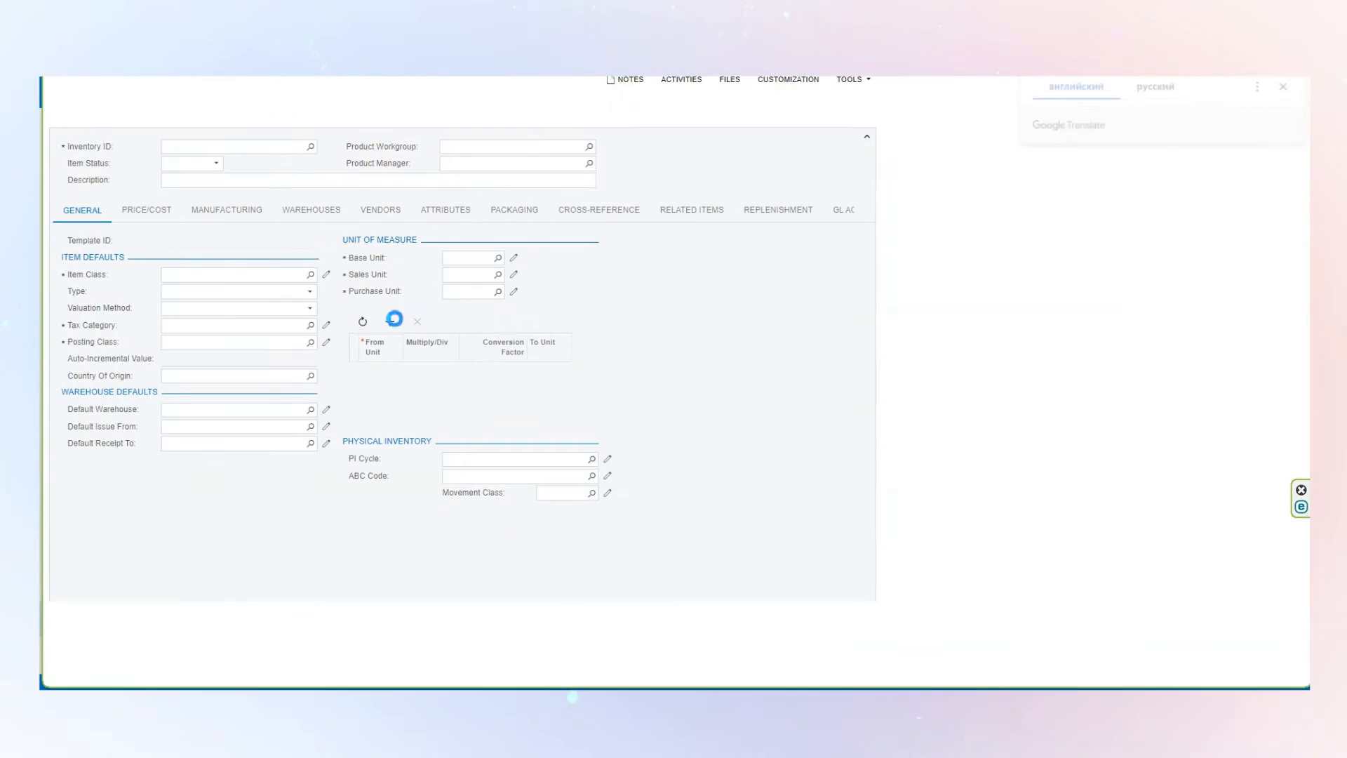
click(226, 211)
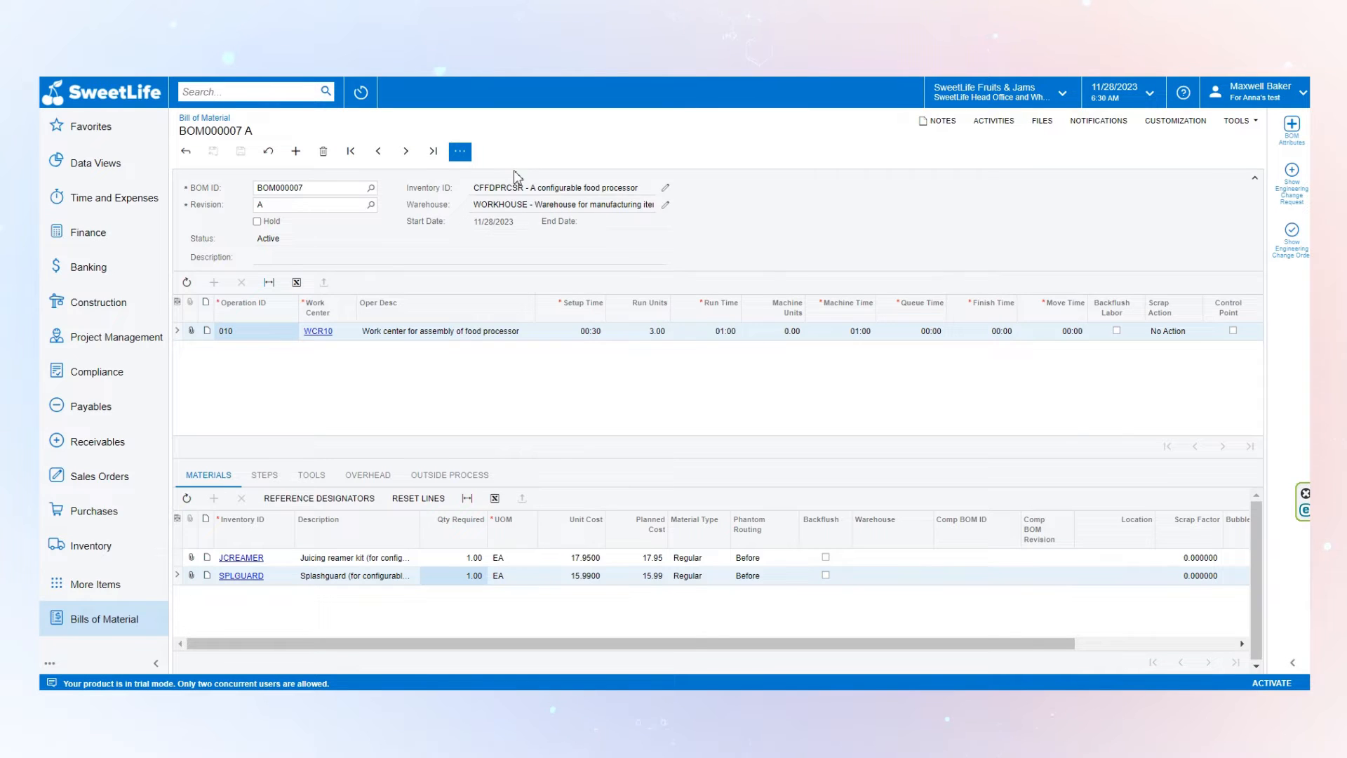
Step: Calculate the BOM cost for a lot size of 1.00 at the Single level and review the labor, material, tool and unit costs
click(462, 156)
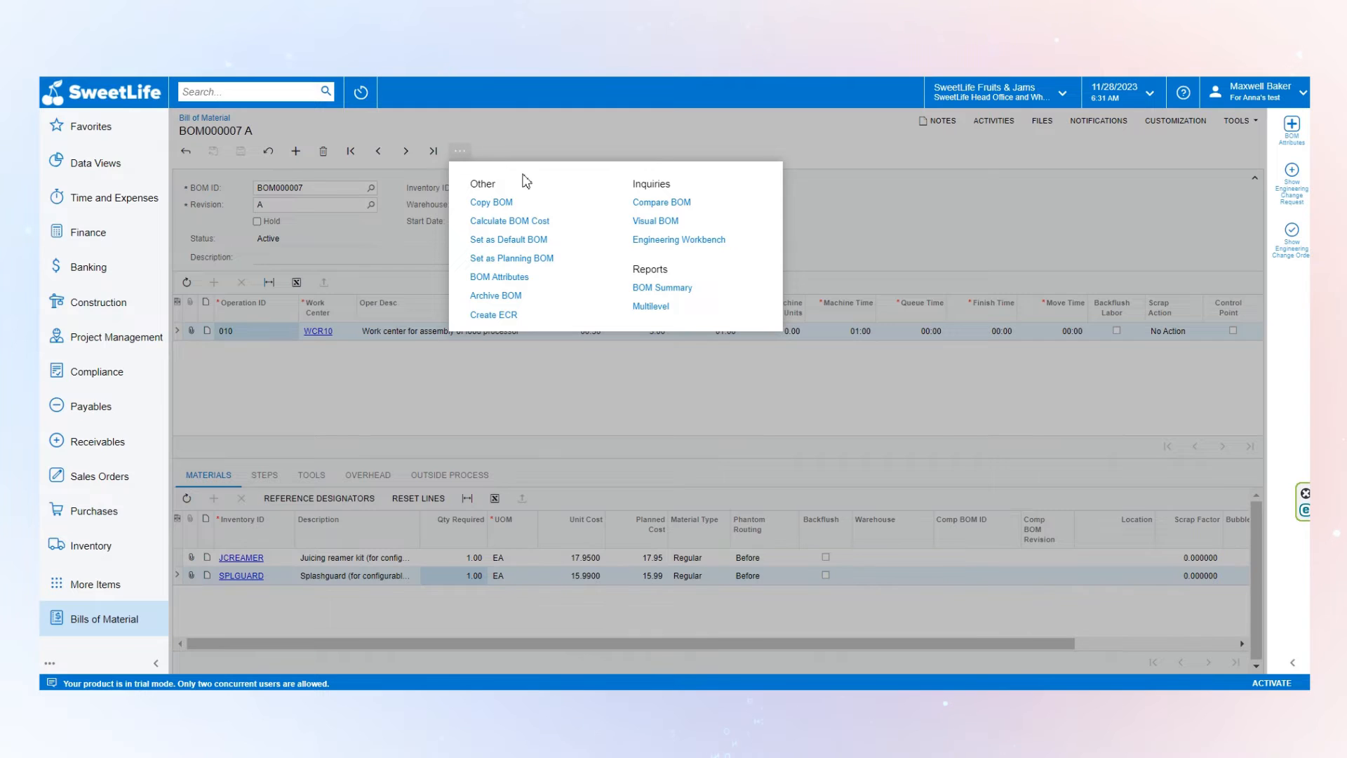
click(541, 220)
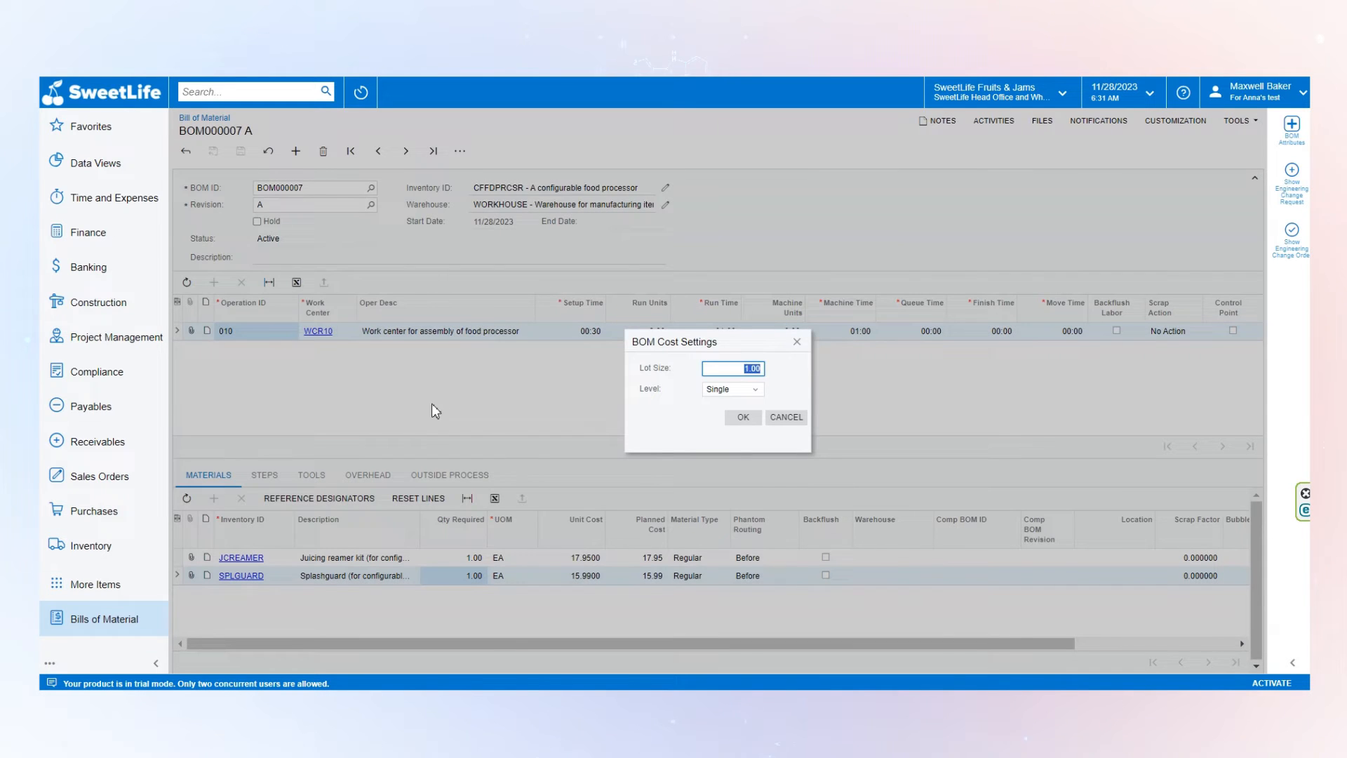
click(732, 418)
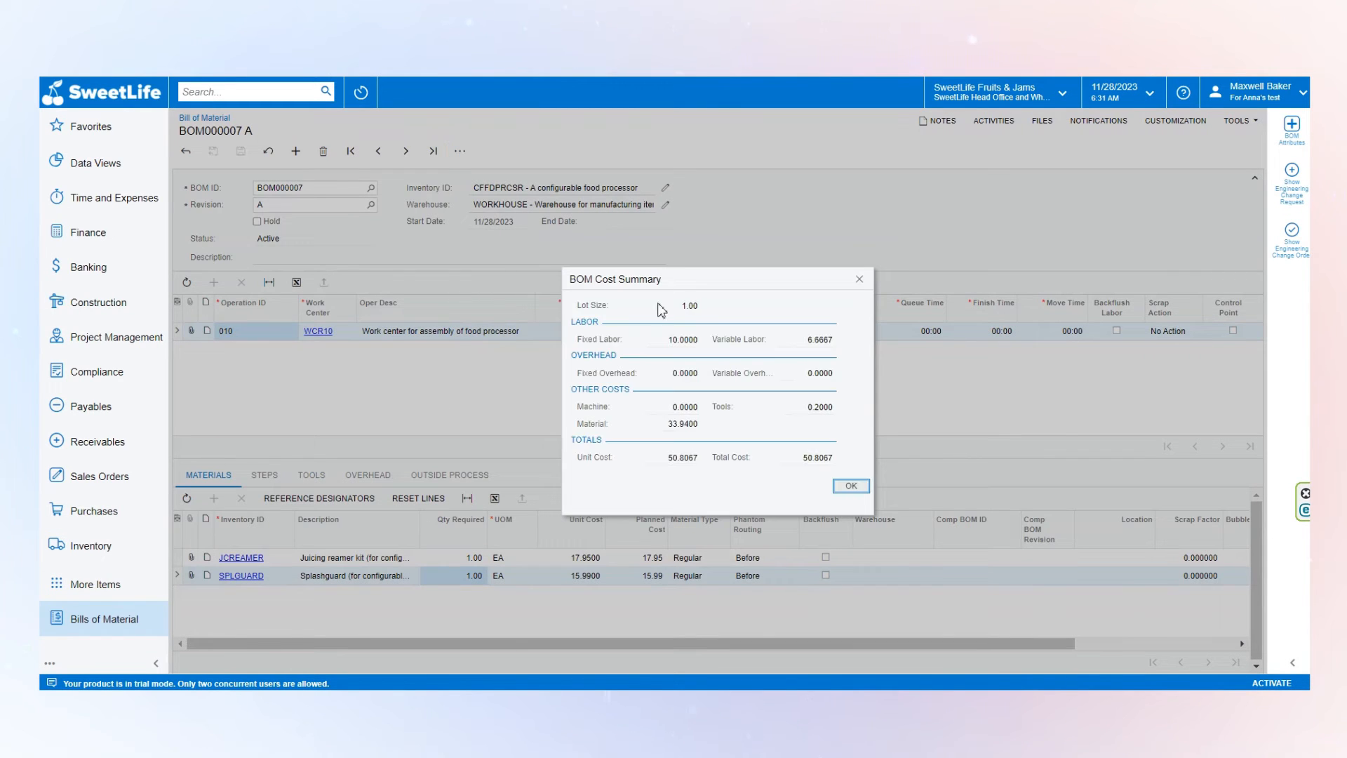
click(663, 341)
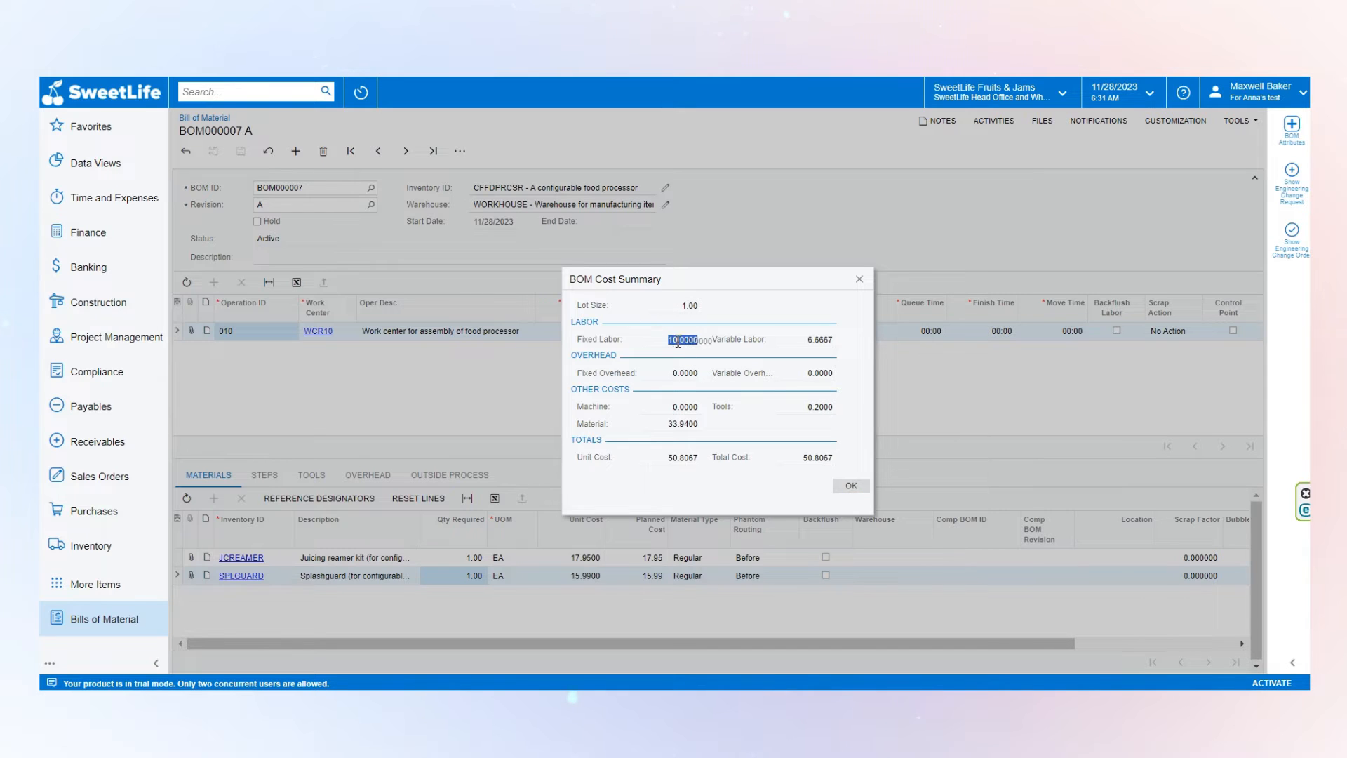
click(819, 339)
click(652, 423)
click(818, 410)
click(672, 460)
click(736, 503)
click(851, 487)
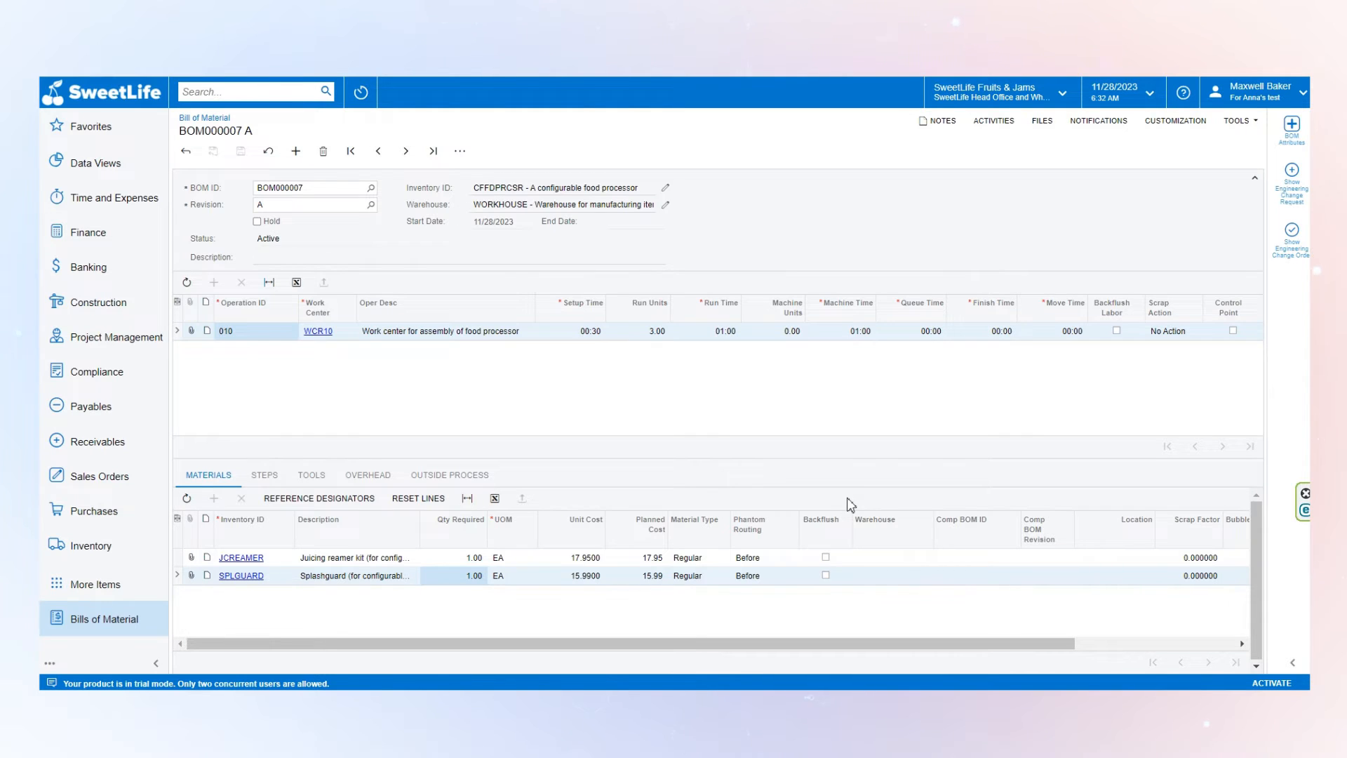
click(490, 188)
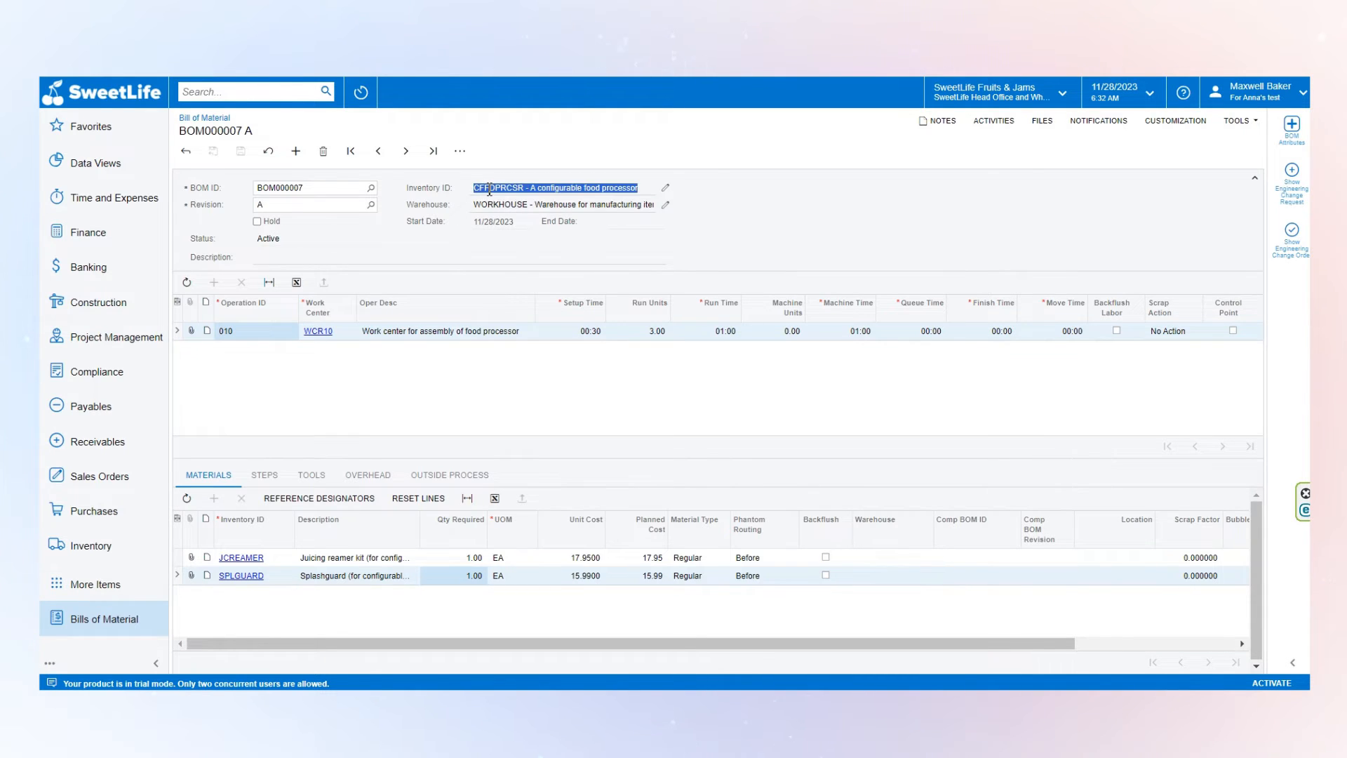
click(484, 176)
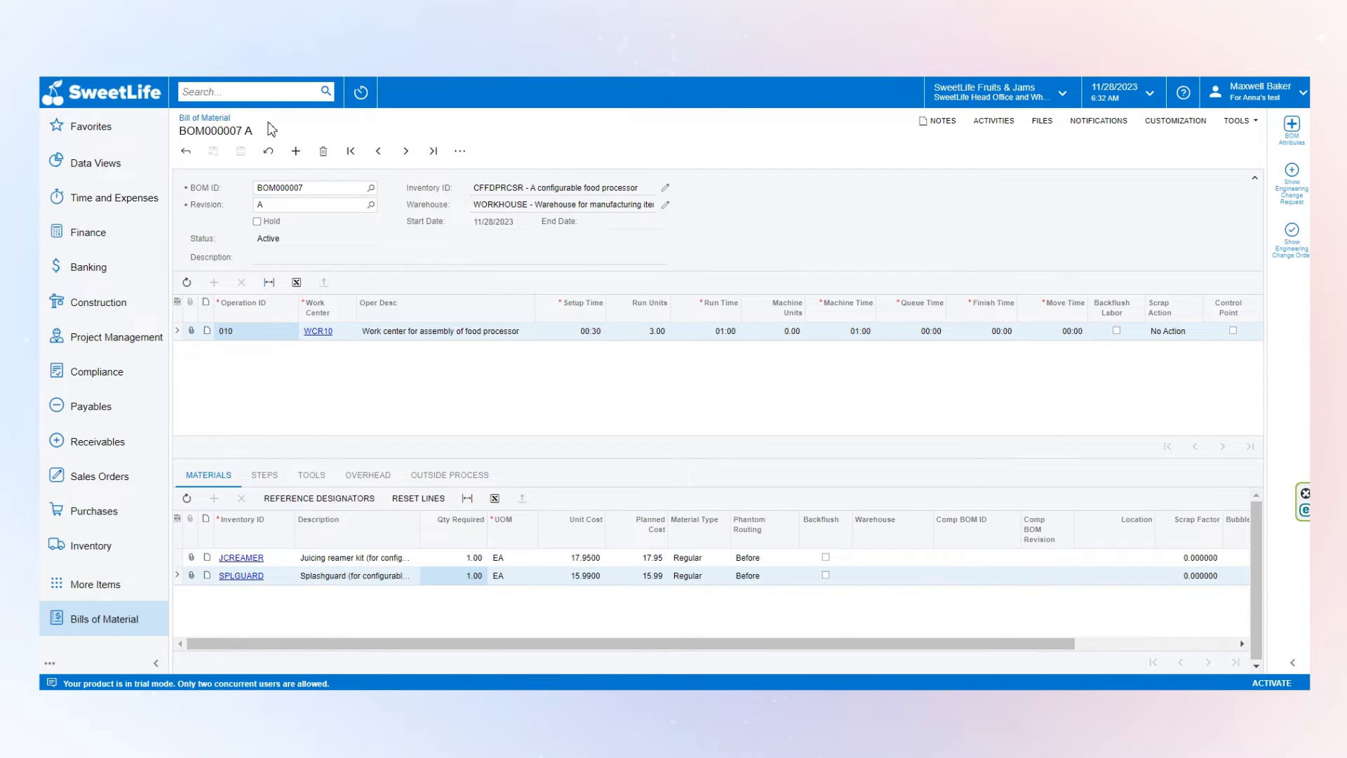
Step: Search for "configurator" and review the Configurator Preferences, including the price rollup settings
click(214, 93)
text(configurator)
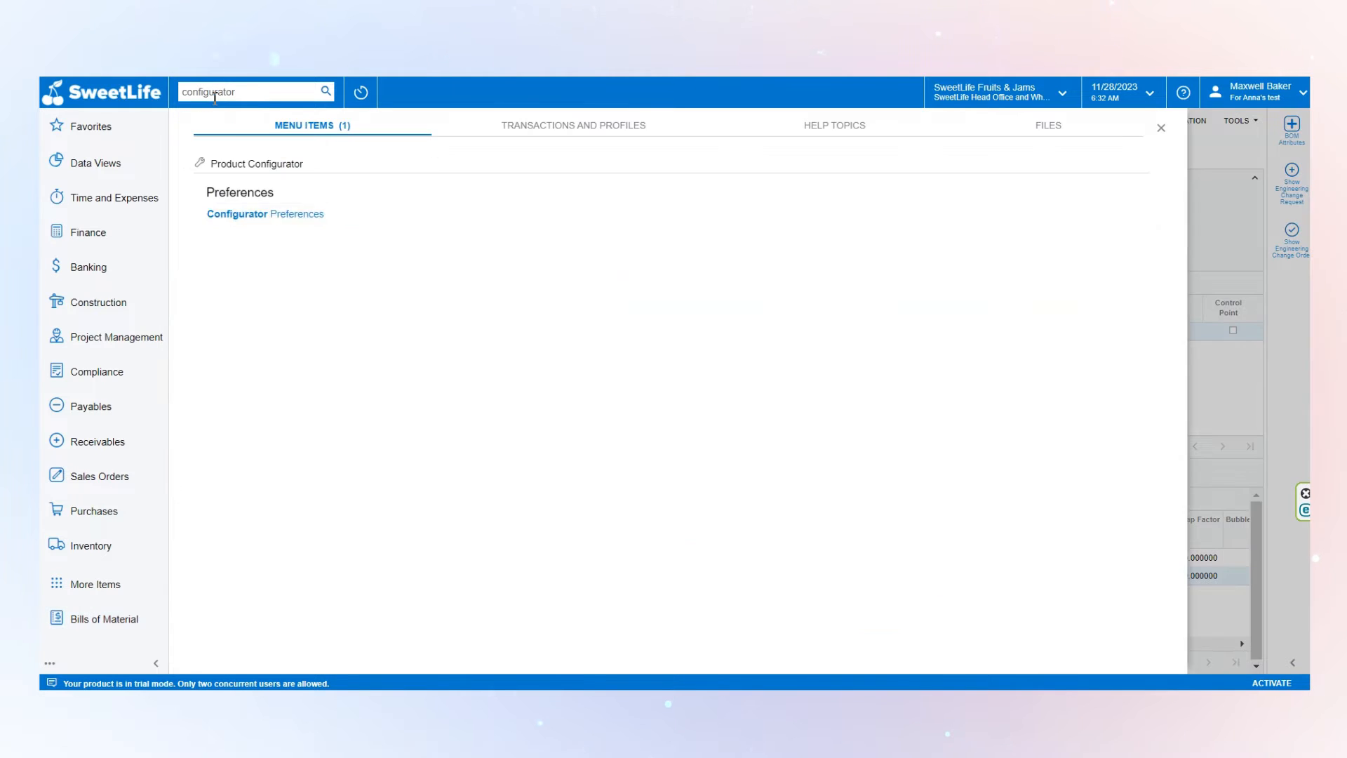
click(331, 216)
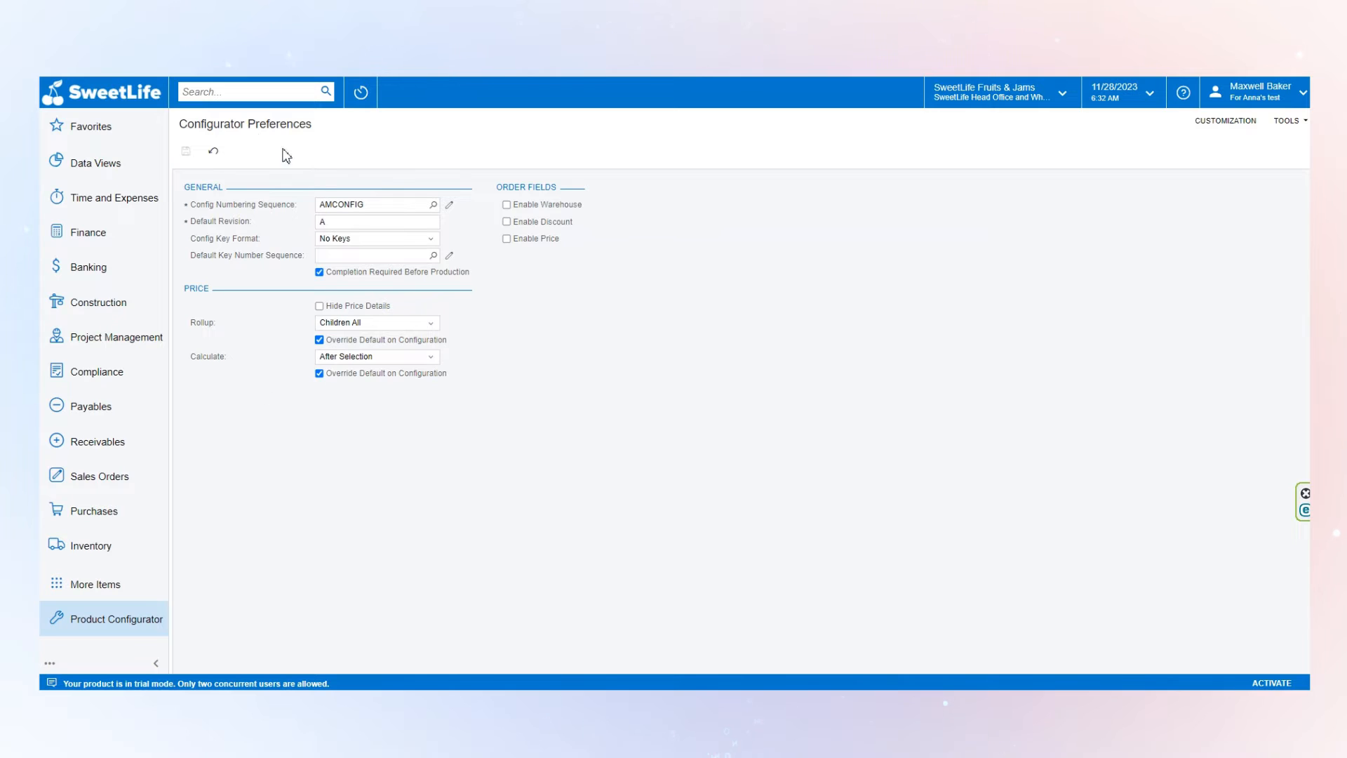
click(319, 340)
Step: Search for "feature", open the PAINT COLOR feature from the features list, and review its options and settings
click(269, 92)
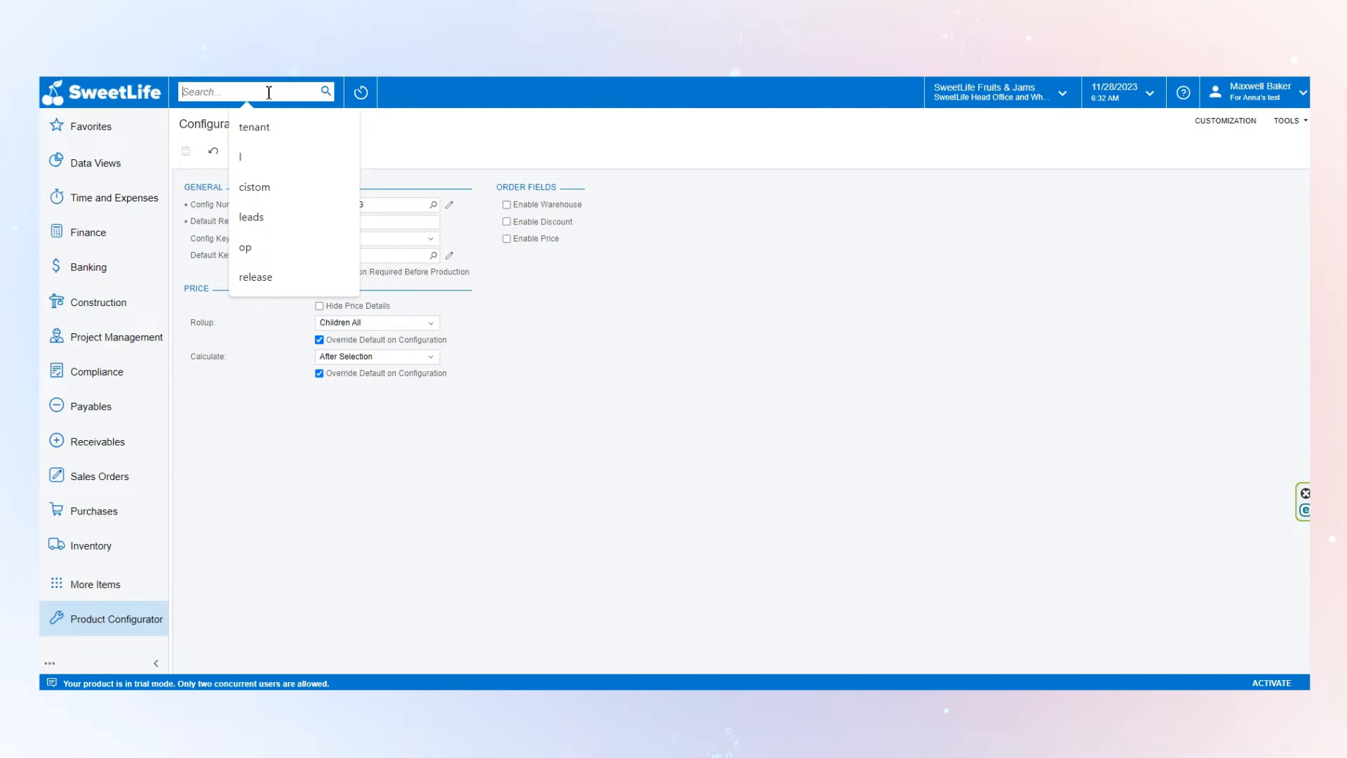
text(feature)
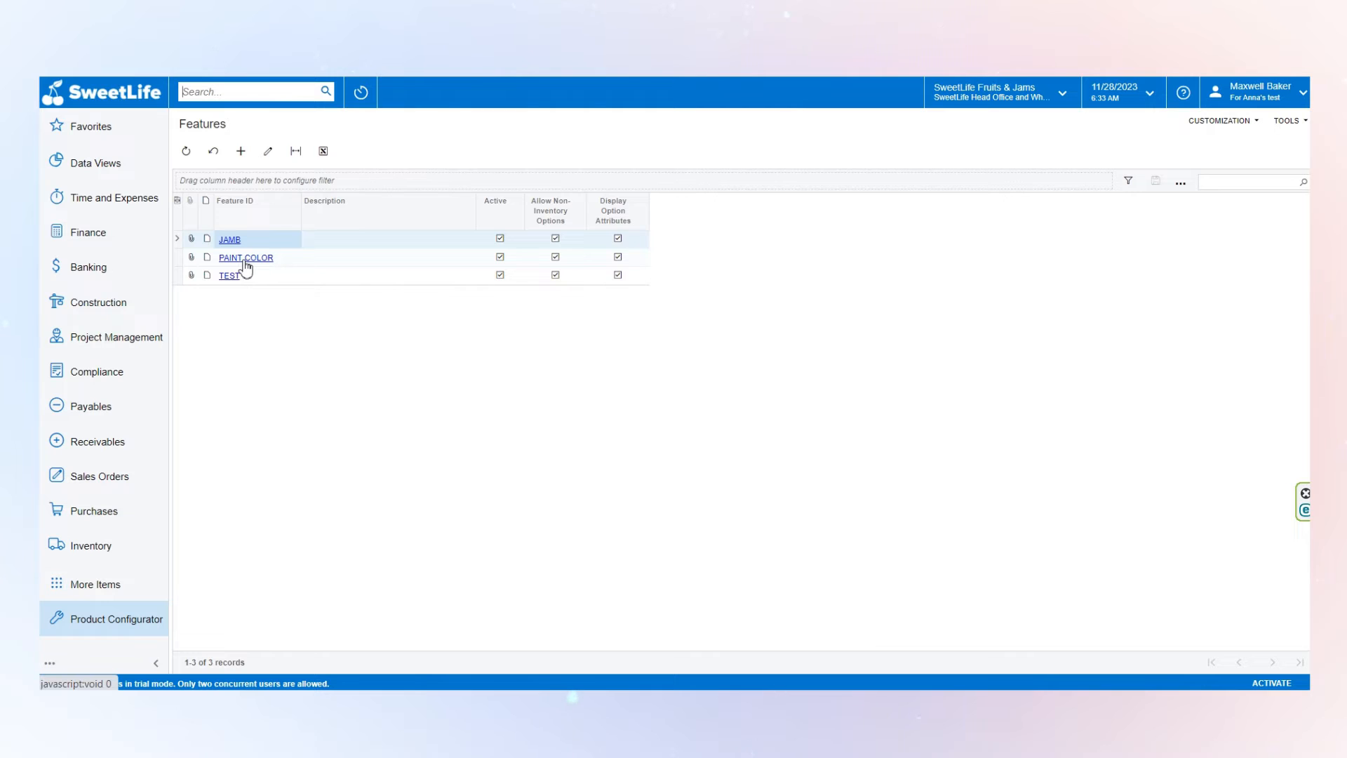
click(245, 257)
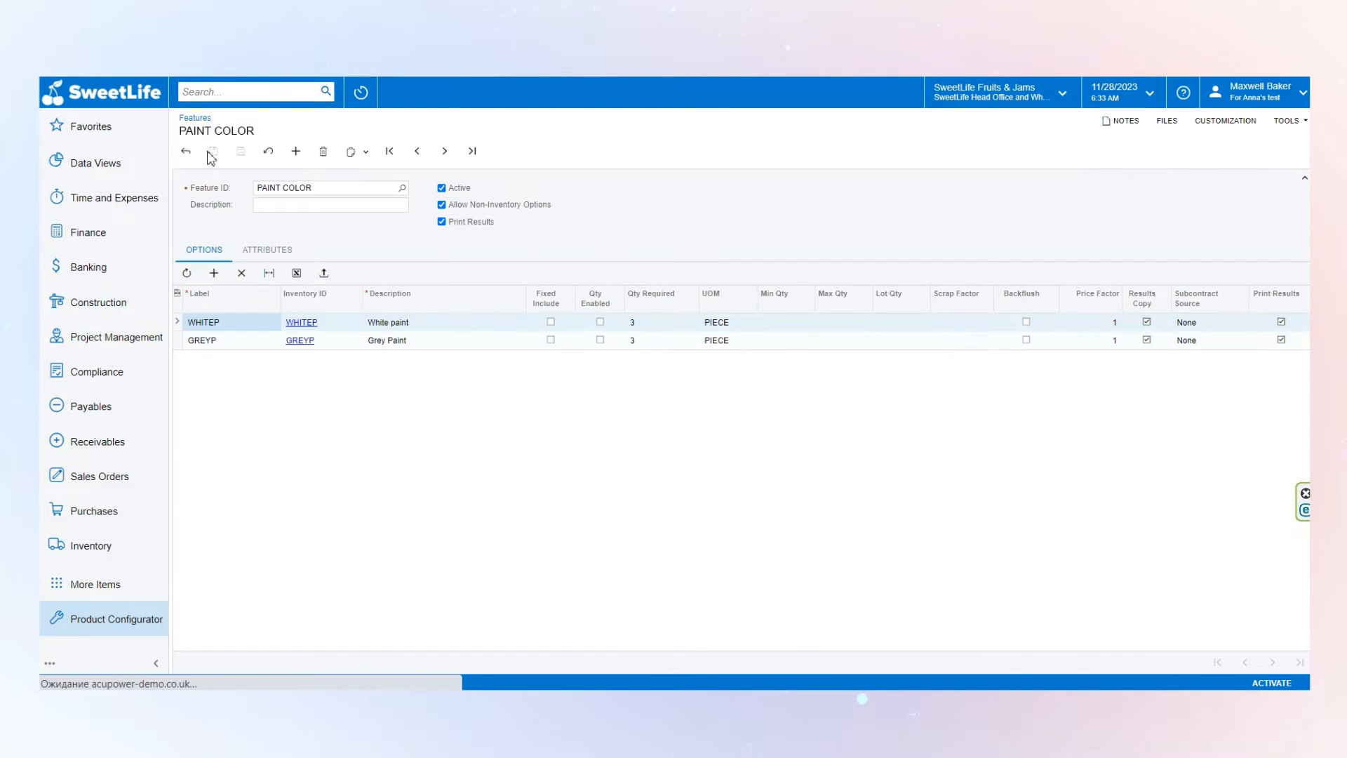
drag(256, 131, 179, 135)
click(588, 181)
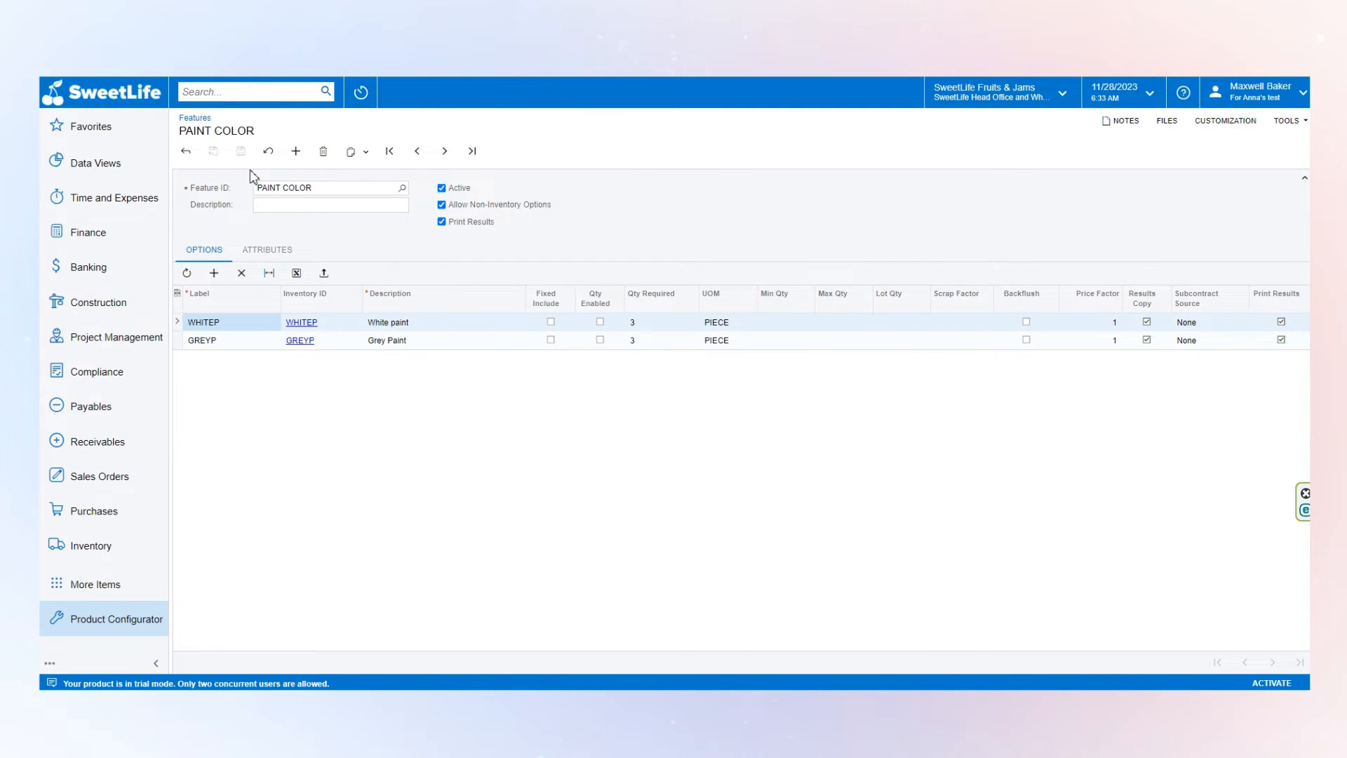
Step: Search for Configuration Maintenance and create a new configuration record
click(232, 92)
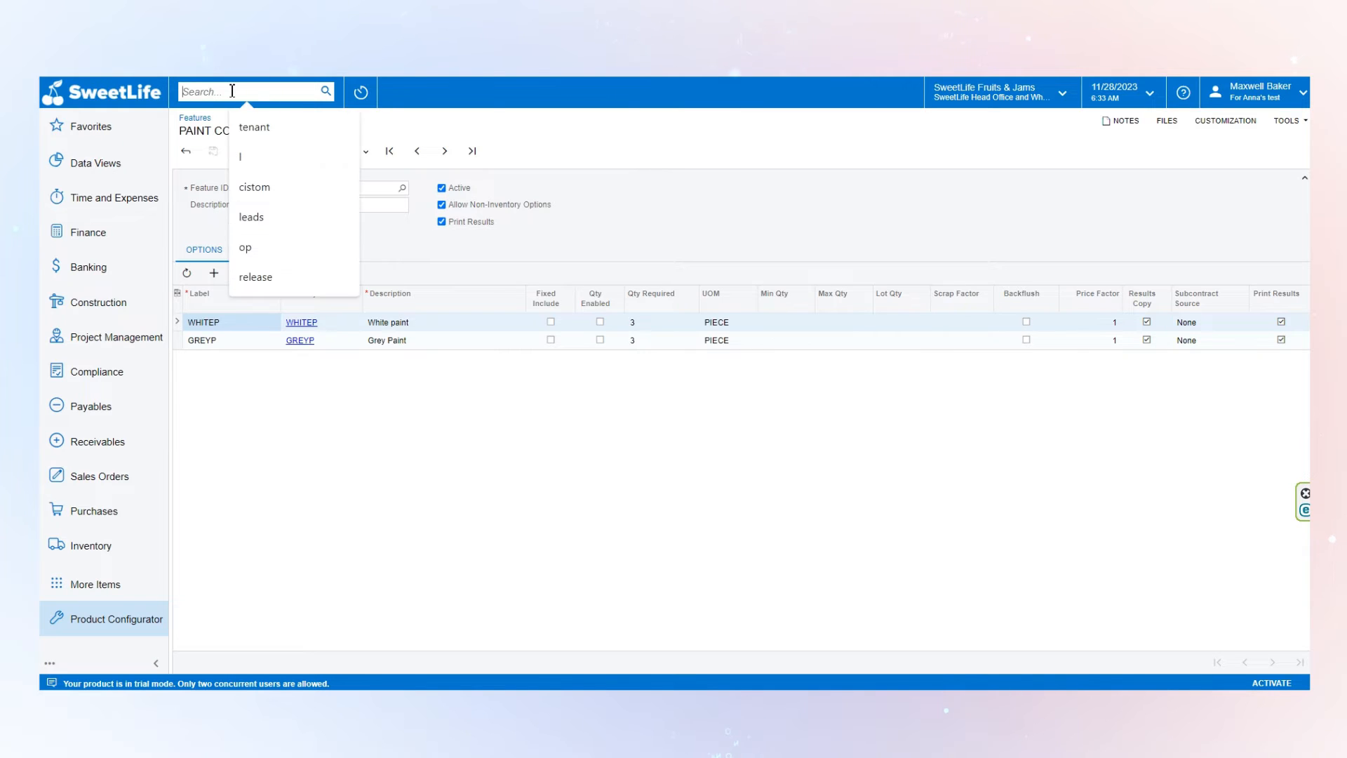
text(configura)
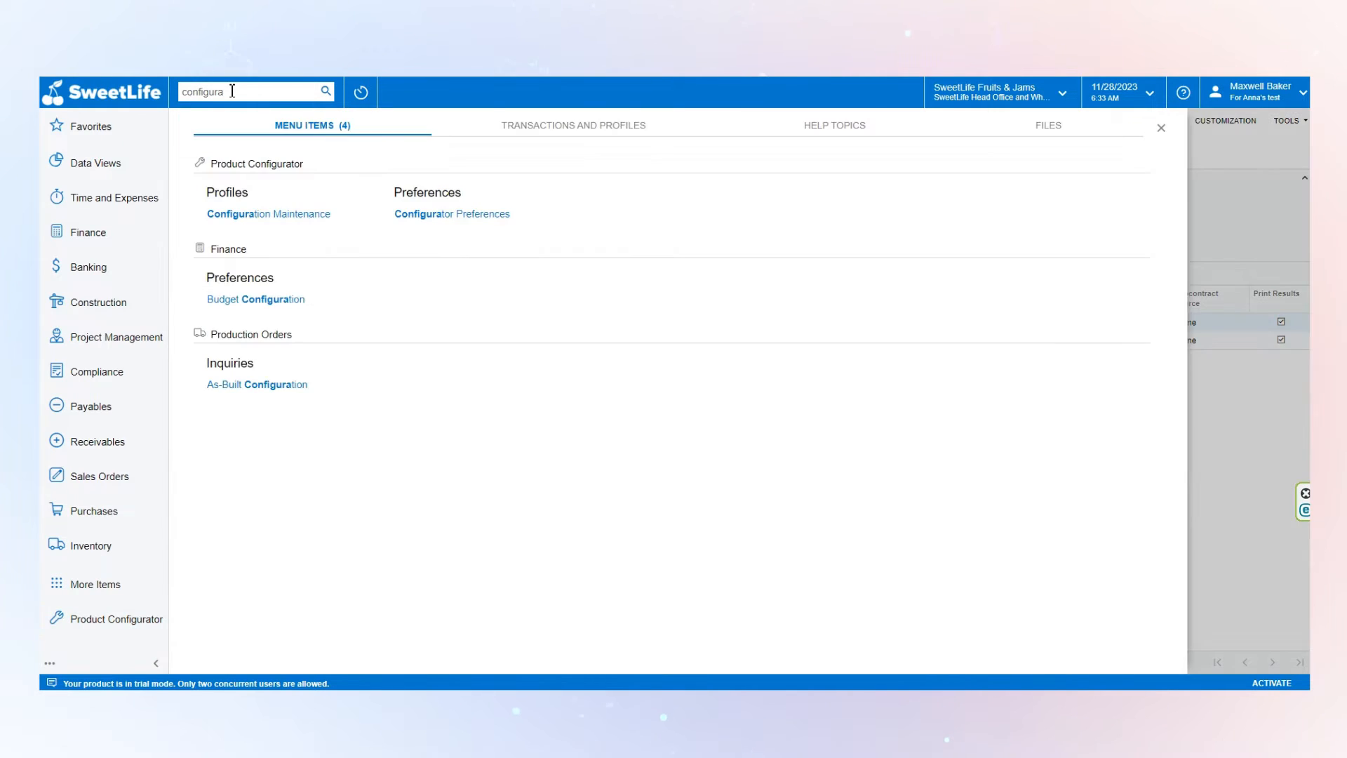
click(285, 213)
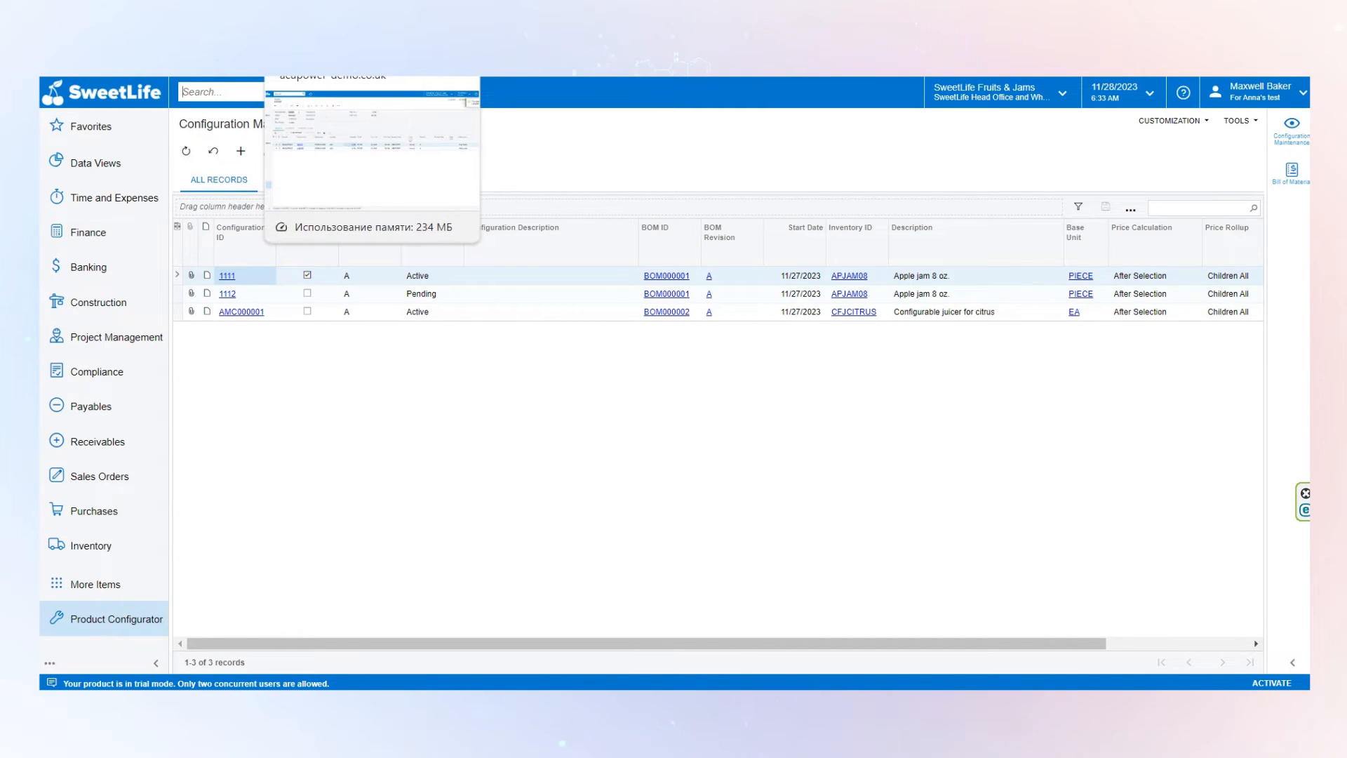
click(241, 151)
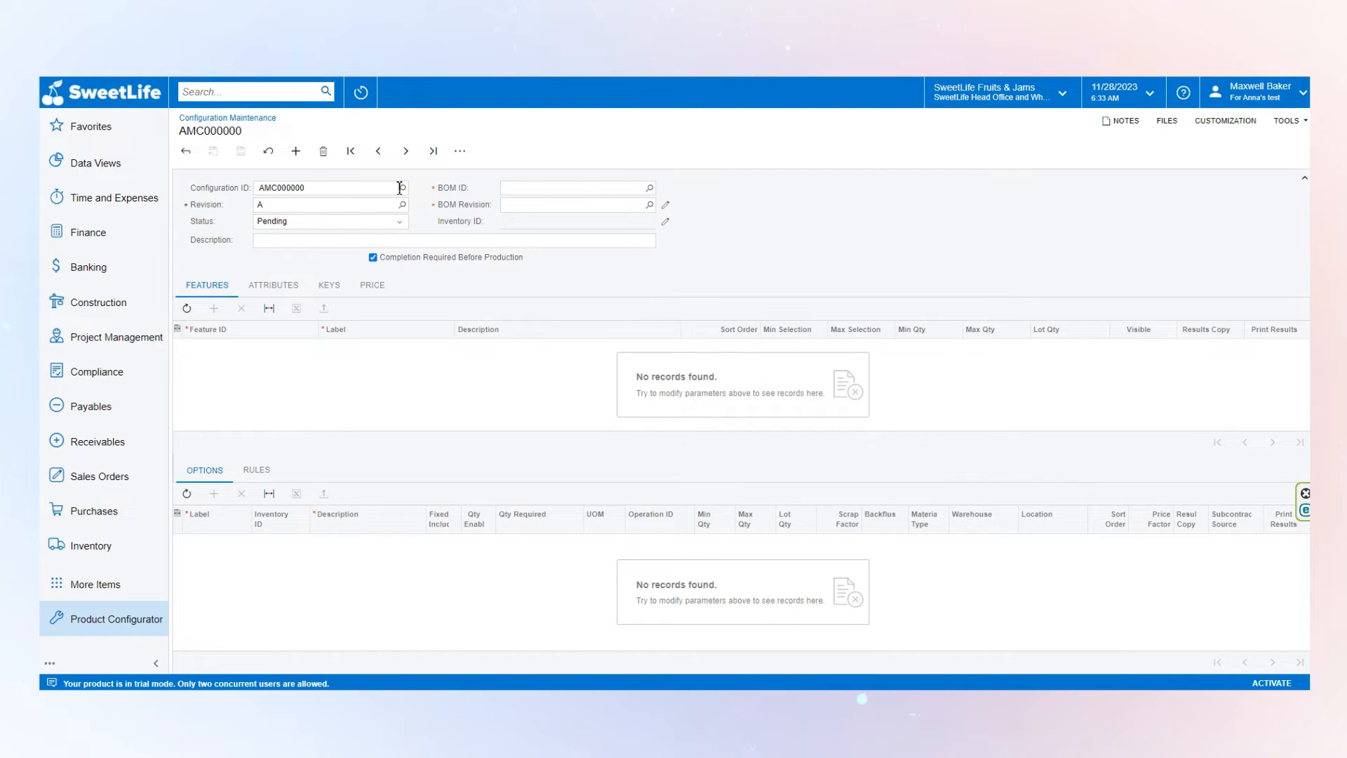
Step: Assign BOM000007 for the configurable food processor to the new configuration and save it
click(650, 188)
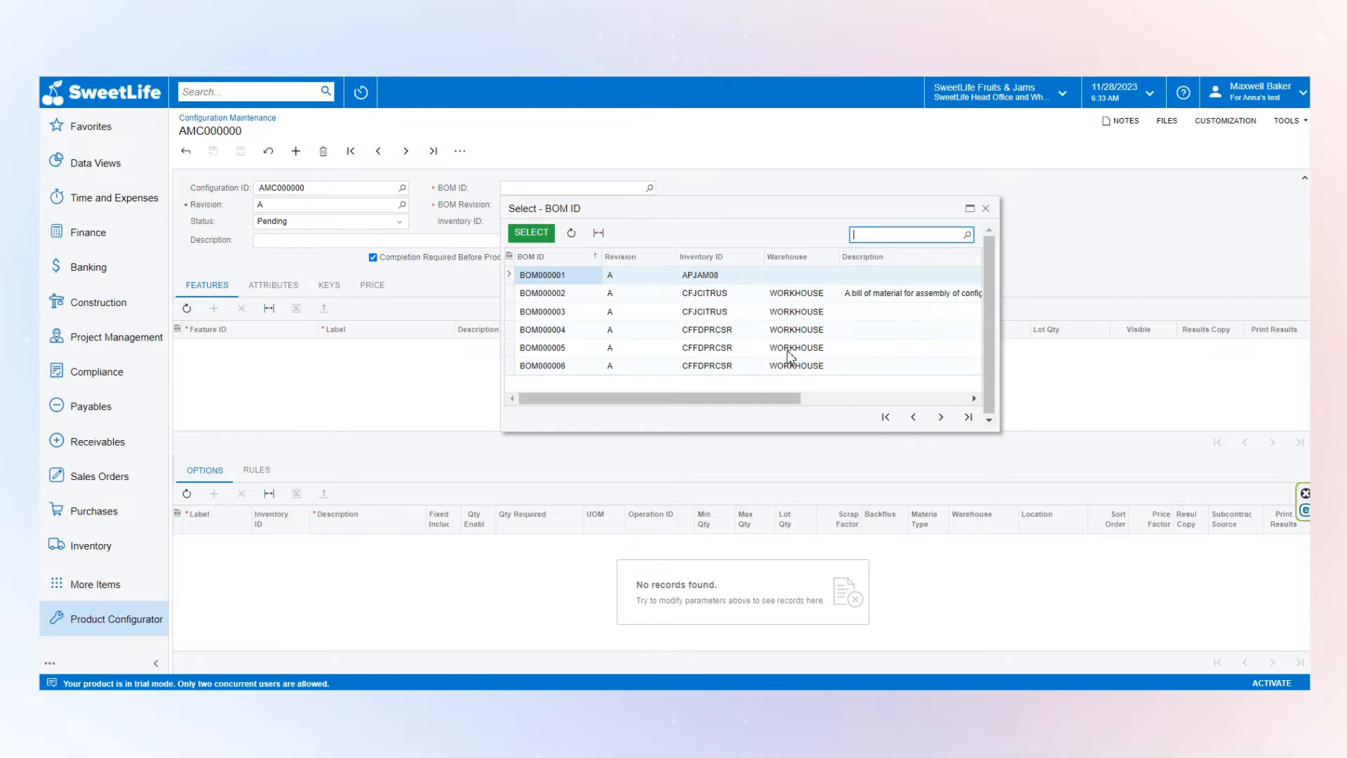
click(940, 417)
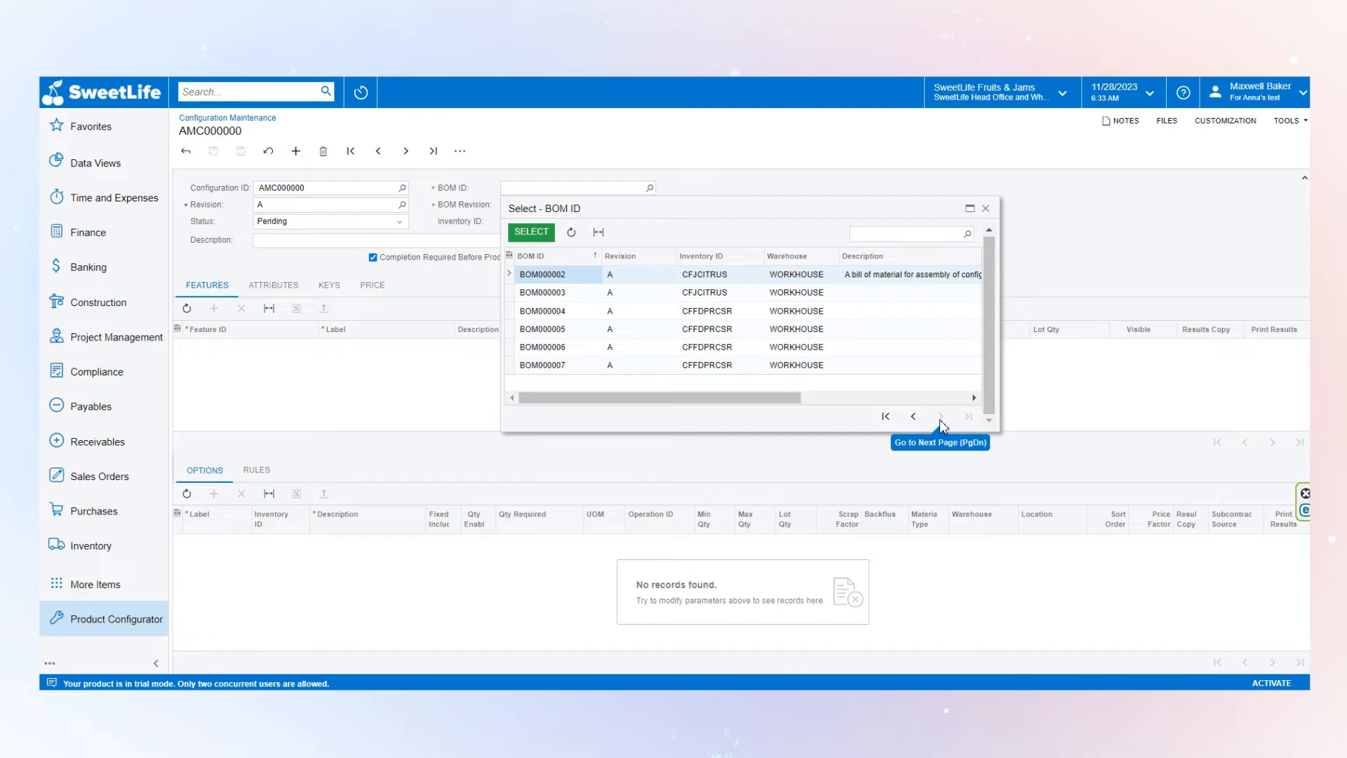
click(912, 417)
click(941, 417)
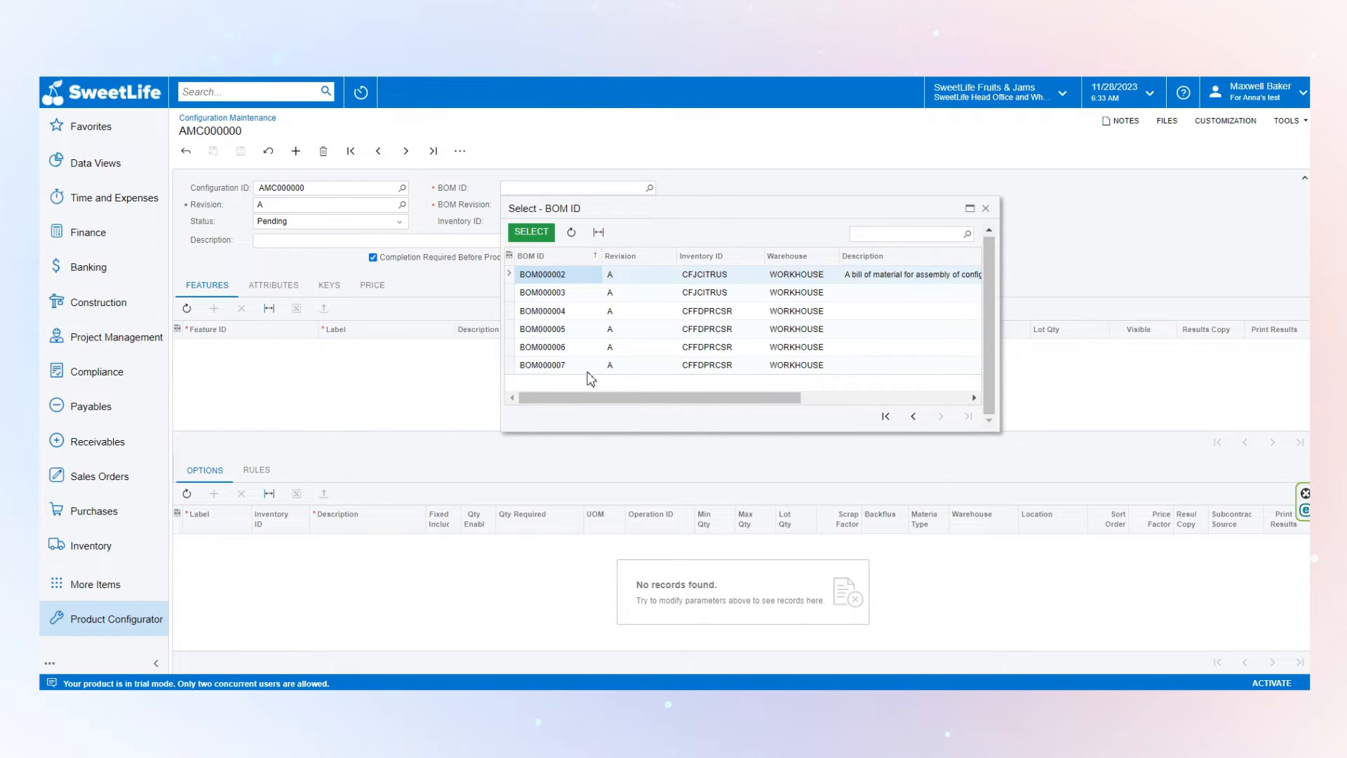
click(565, 366)
double_click(567, 367)
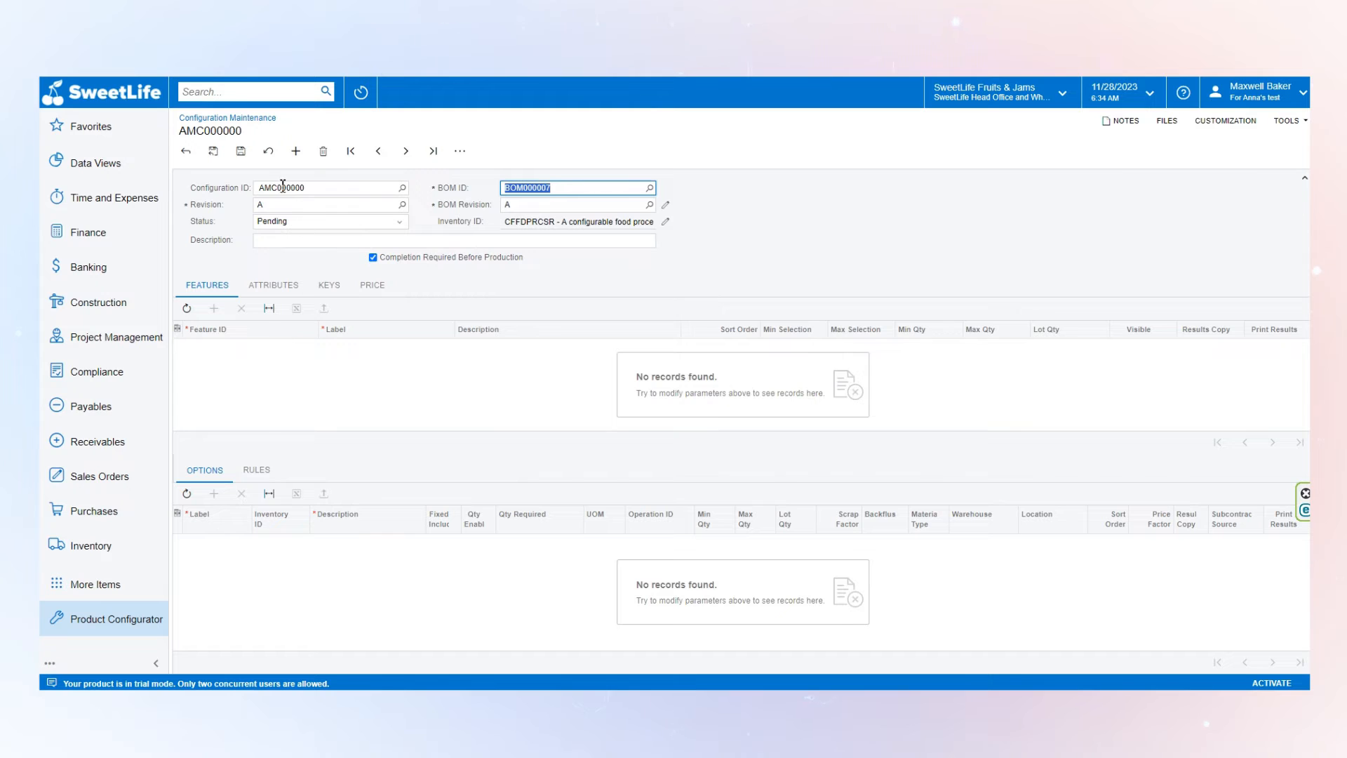
click(240, 151)
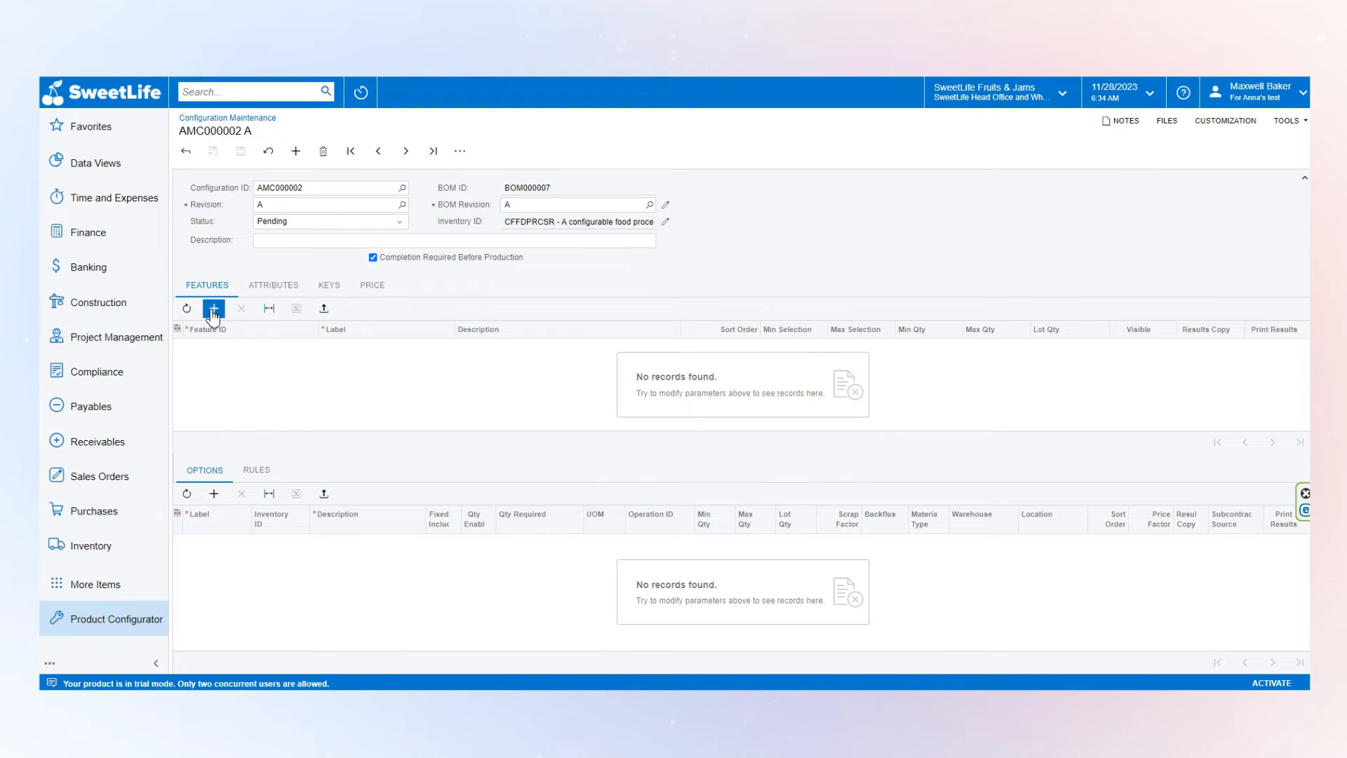
Step: Add the PAINT COLOR feature to the configuration and try to save it
click(213, 309)
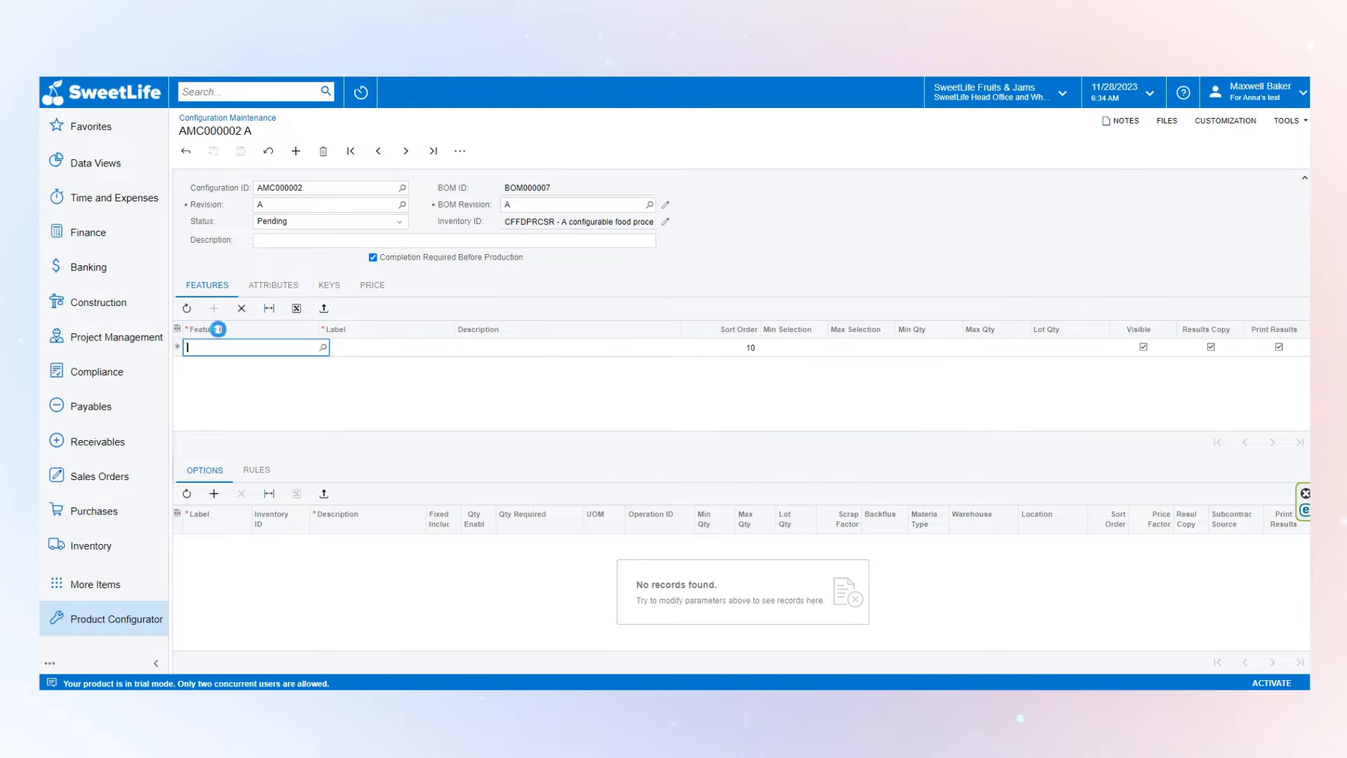
click(322, 347)
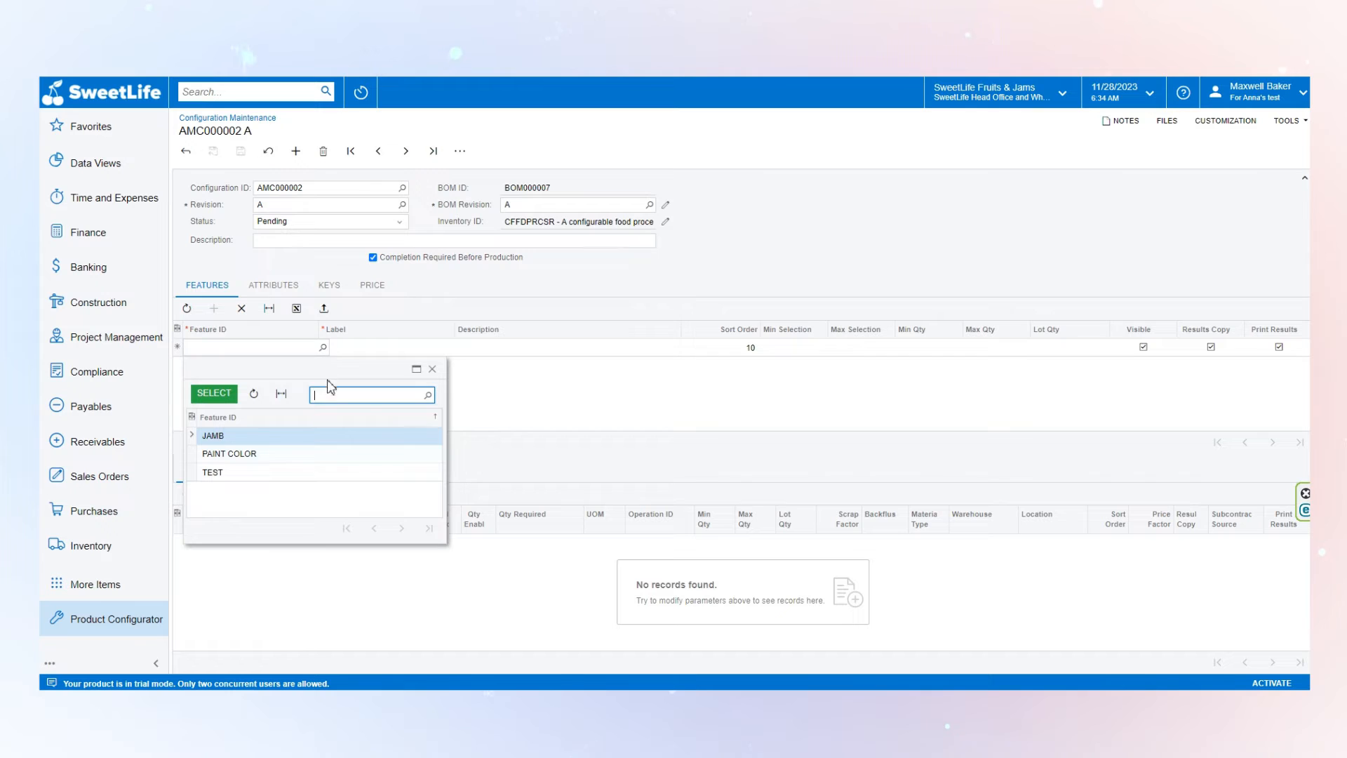
double_click(231, 454)
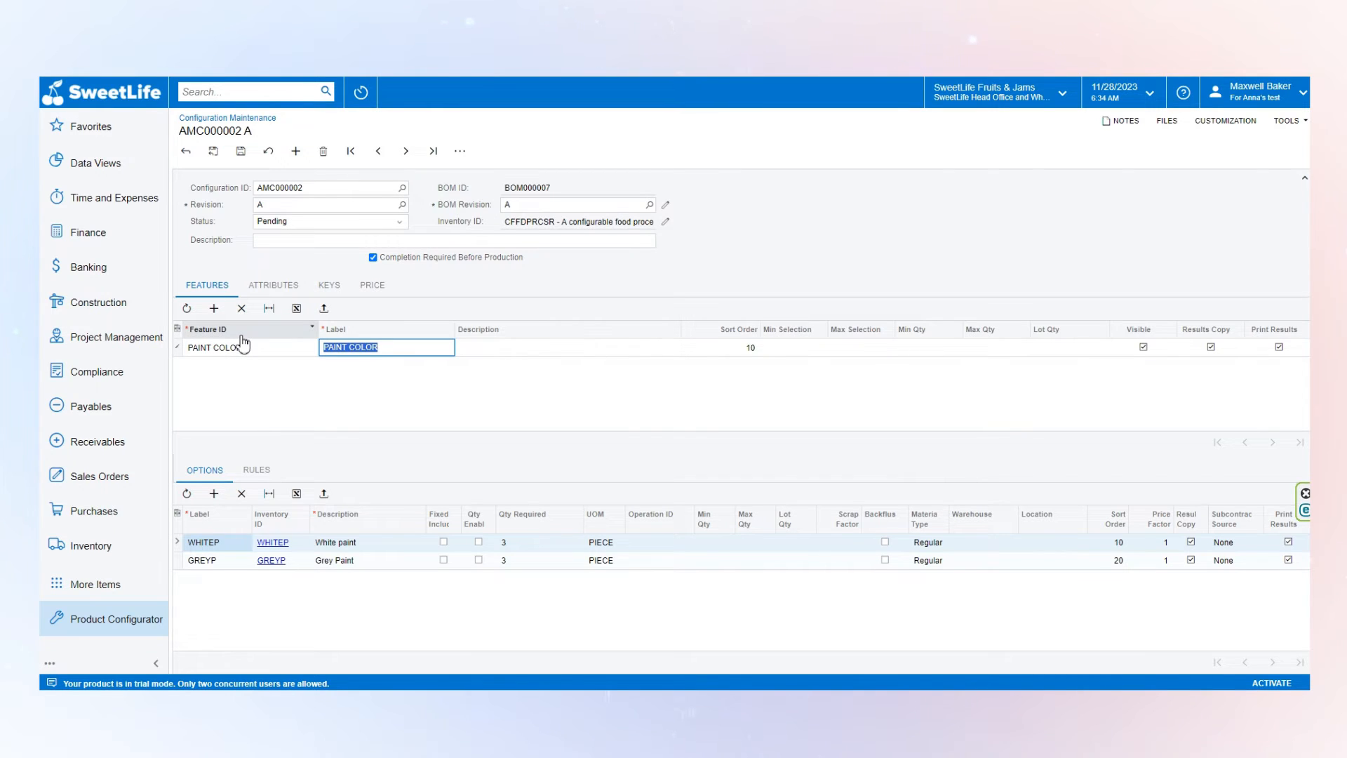
click(240, 151)
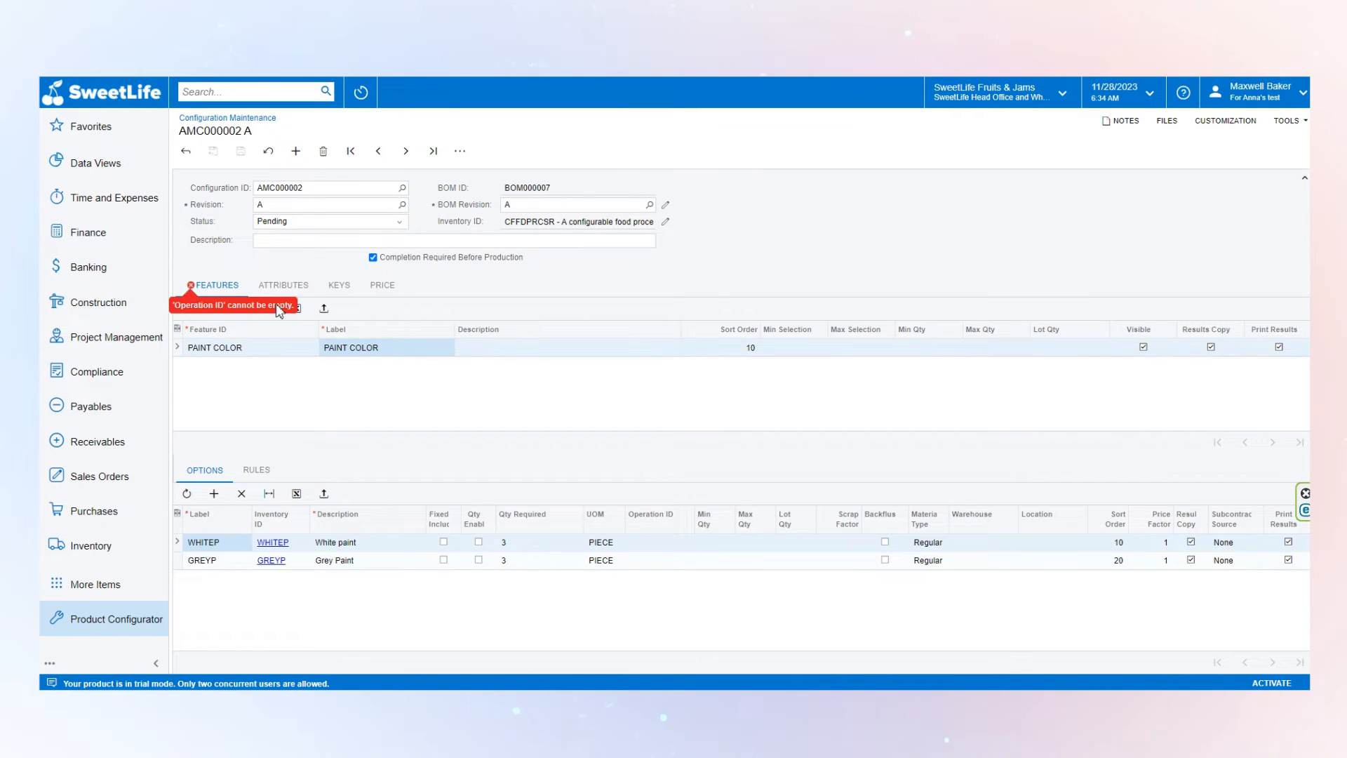
Step: Assign operation 010 to both the WHITEP and GREYP paint options and save the configuration
click(660, 543)
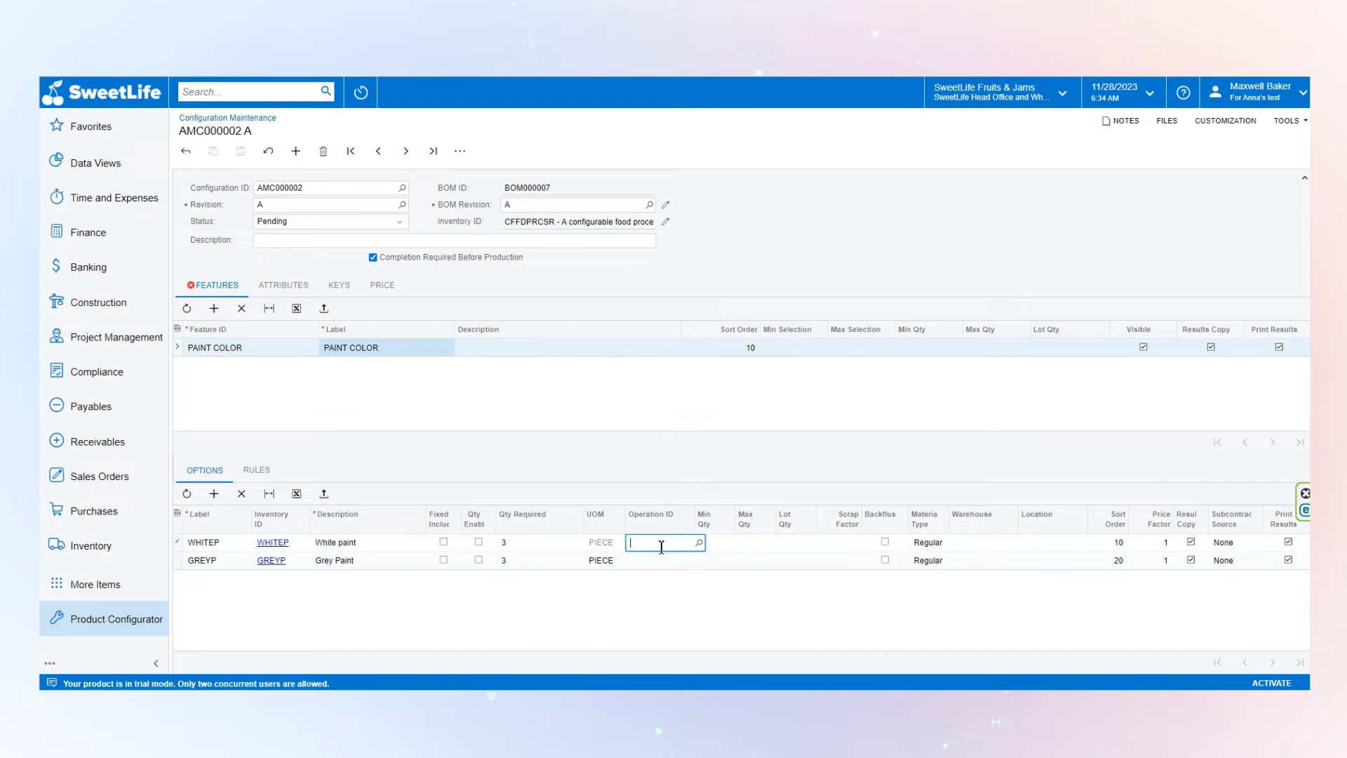
click(698, 542)
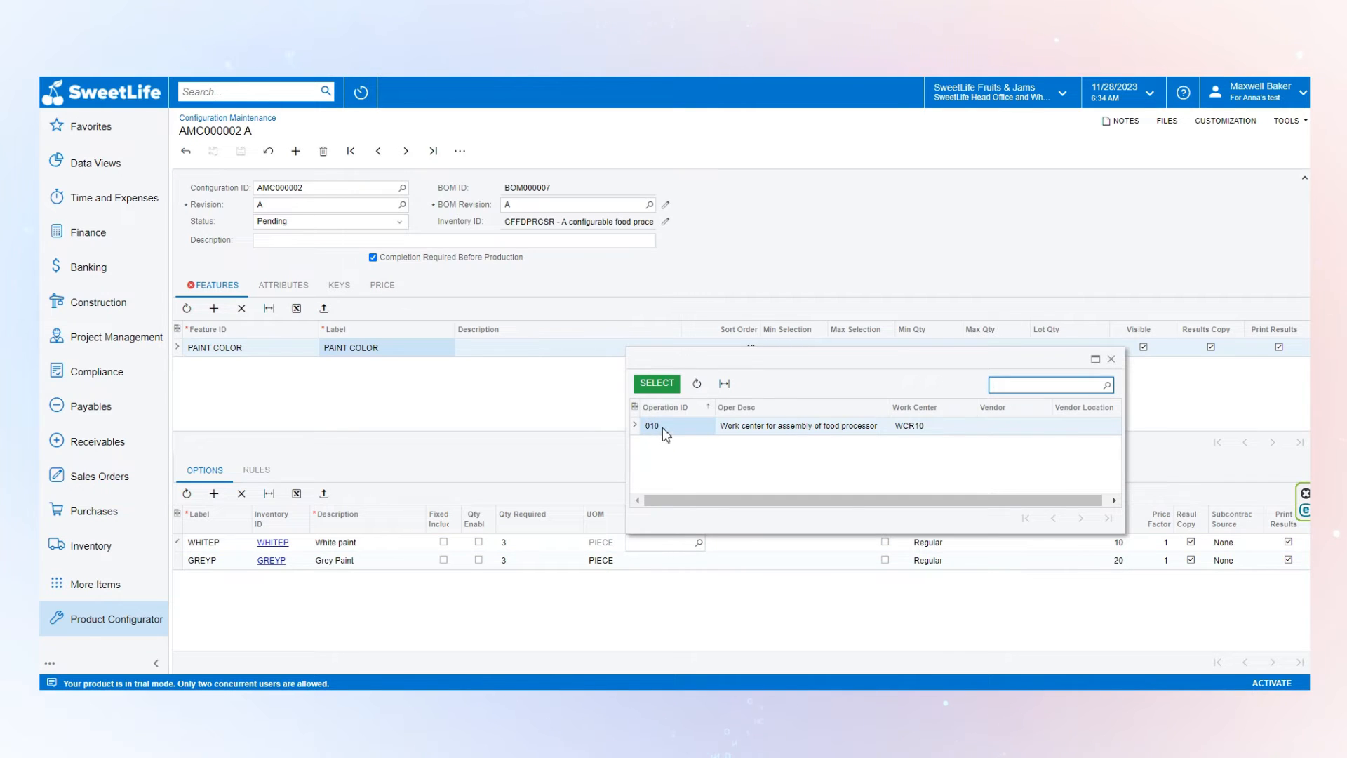
double_click(651, 427)
click(685, 560)
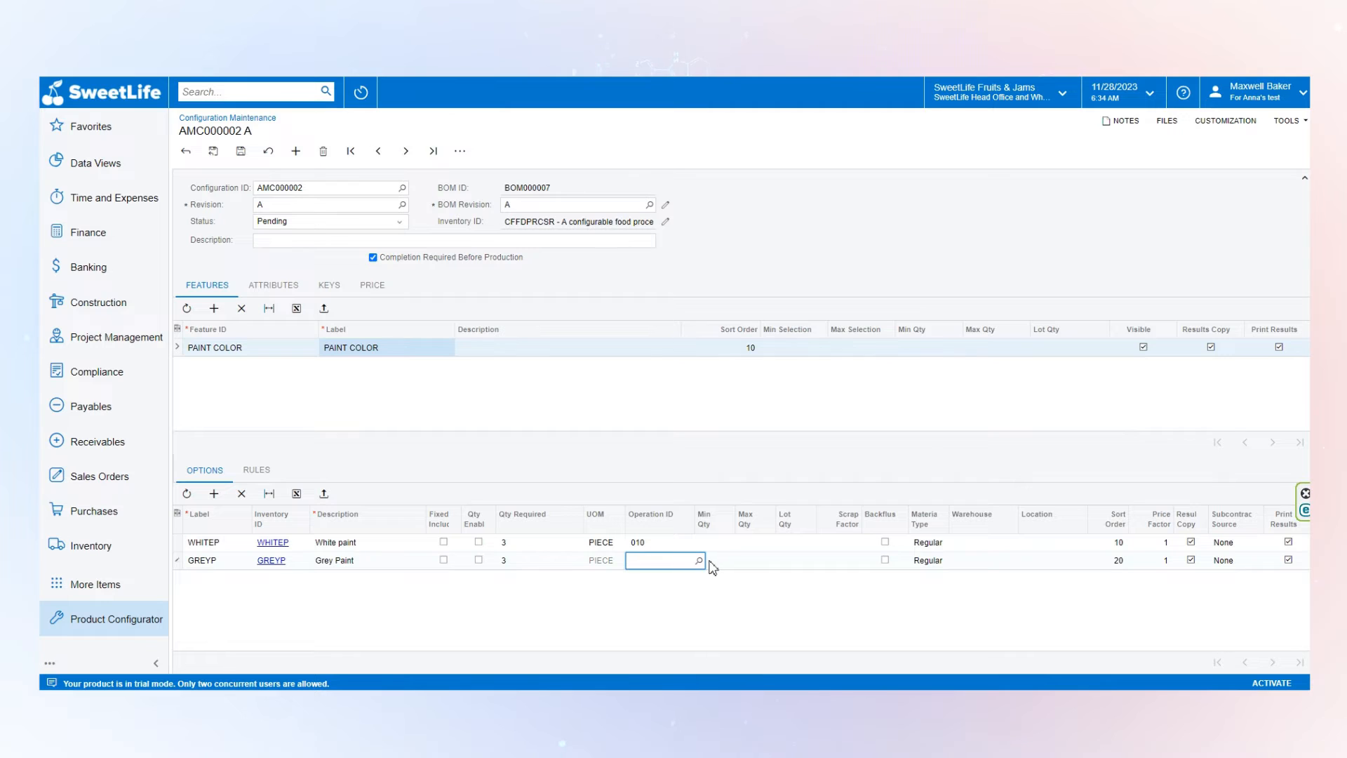
click(699, 561)
double_click(651, 445)
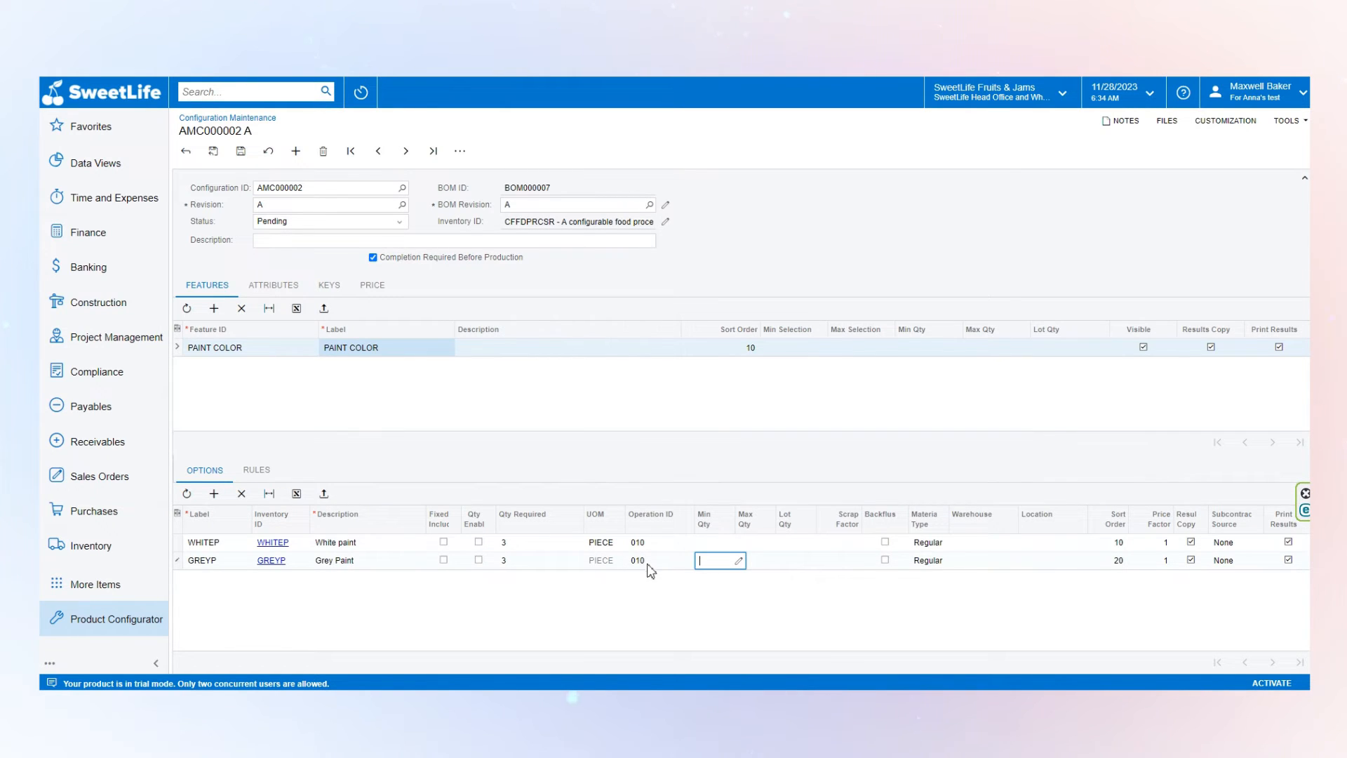
click(240, 151)
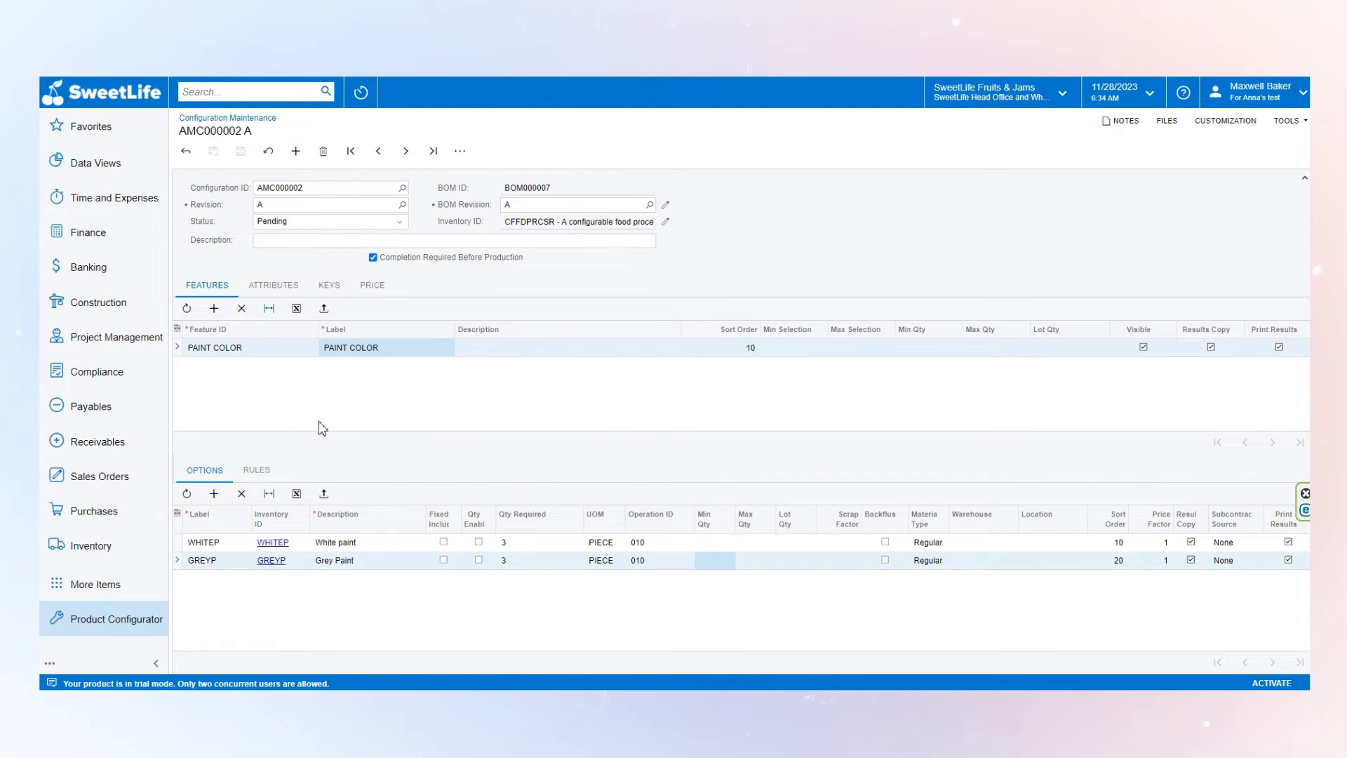
Step: Set the status of the food processor configuration to Active
click(272, 225)
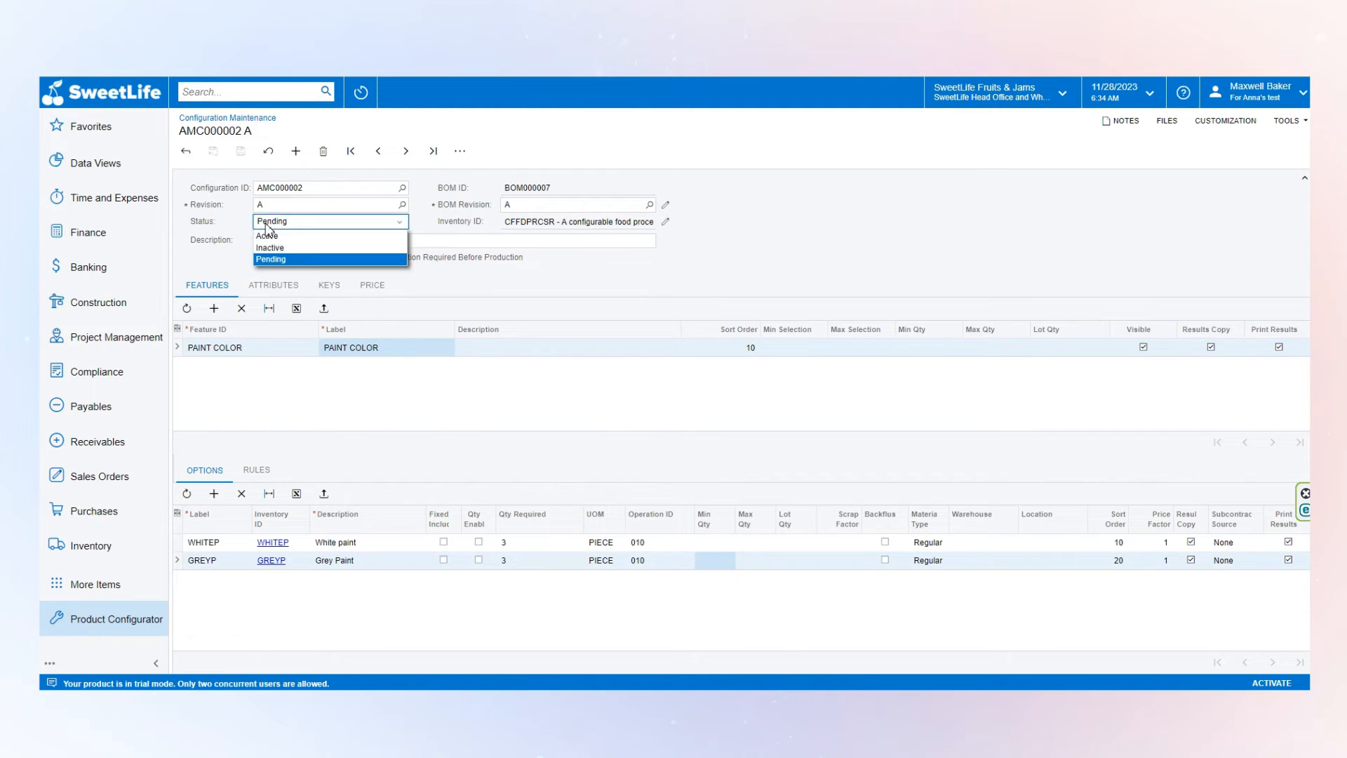
click(268, 238)
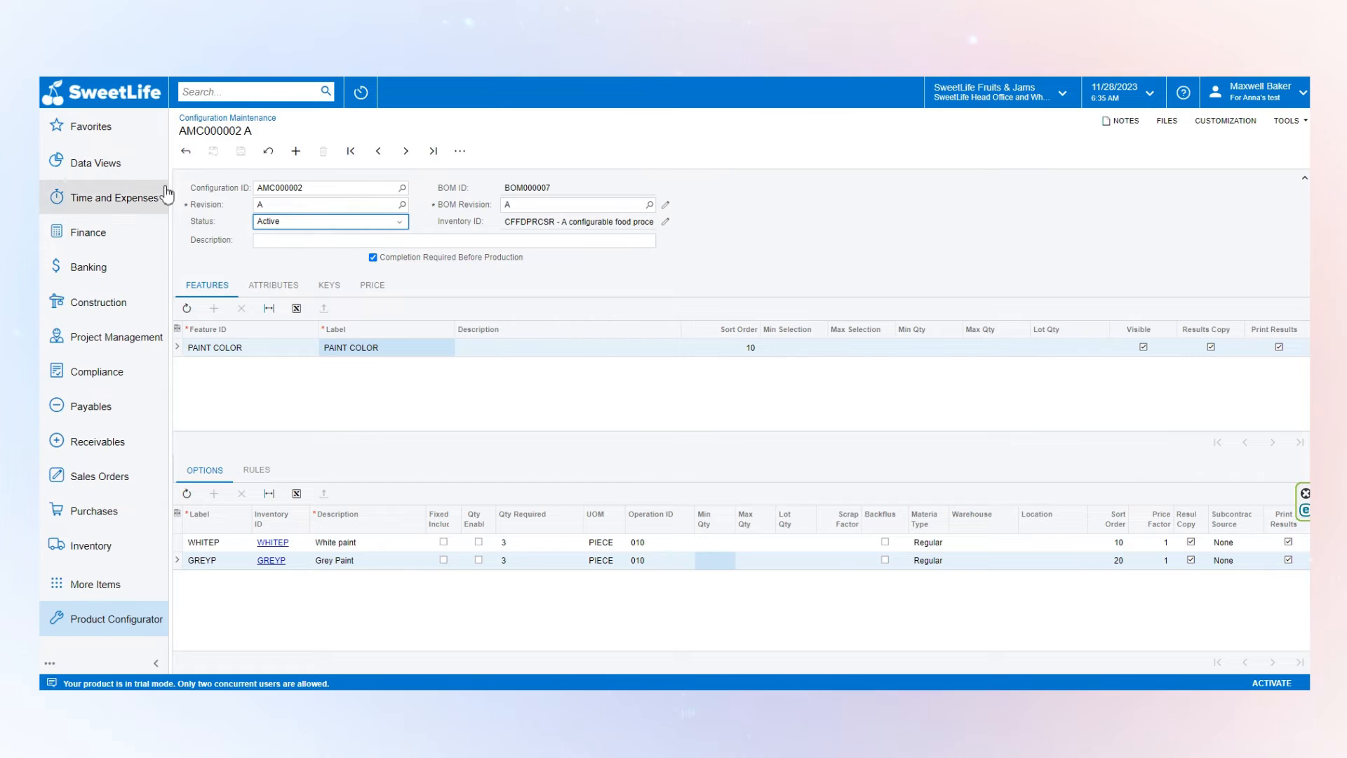
Step: Examine the default BOM and configuration ID in the manufacturing settings of the configurable food processor's stock item
click(300, 221)
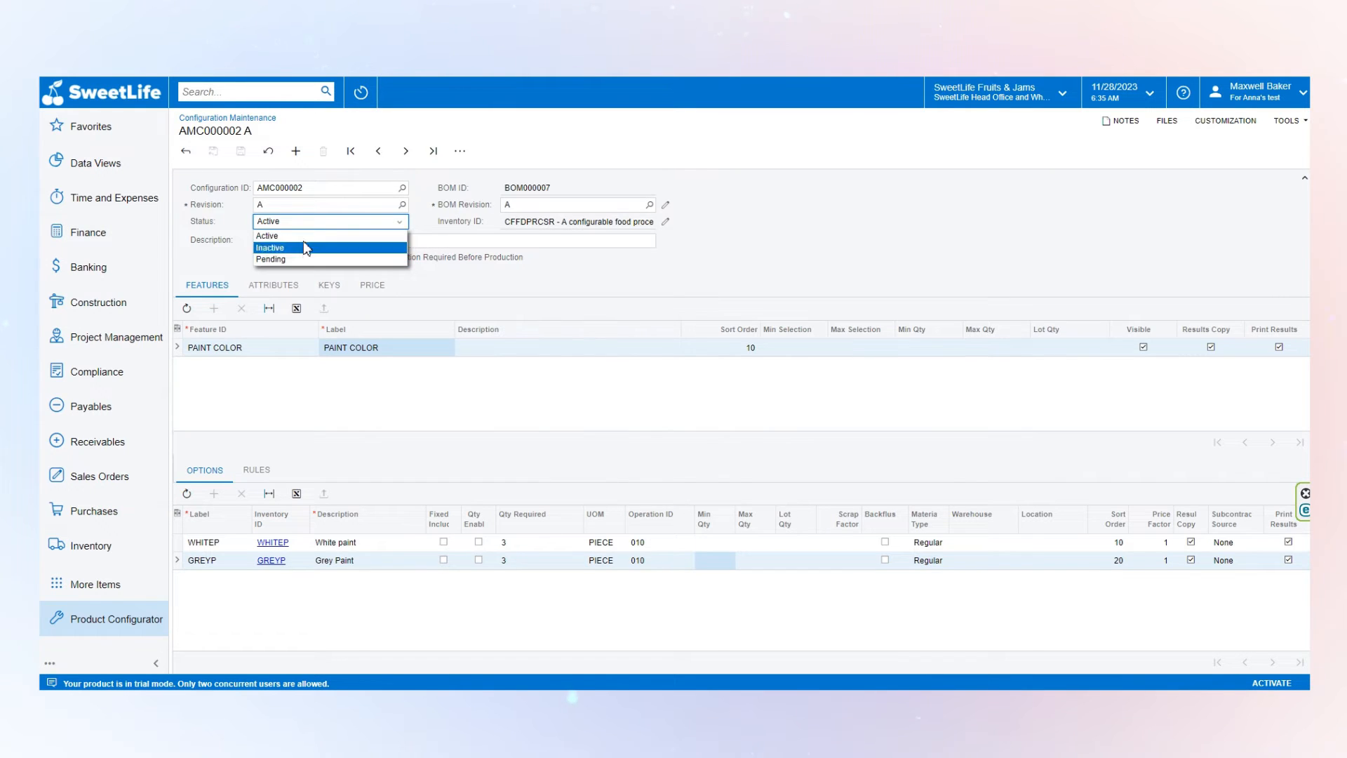
click(215, 232)
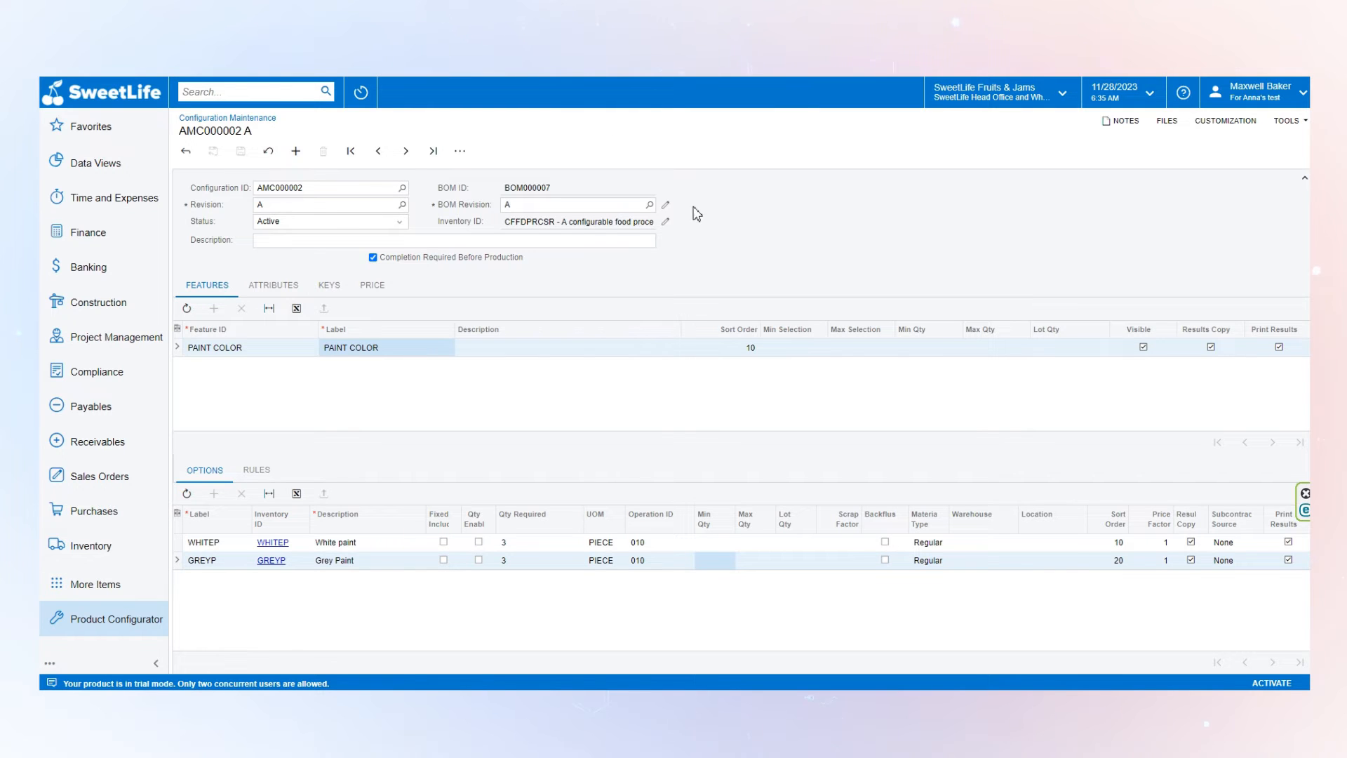
click(667, 224)
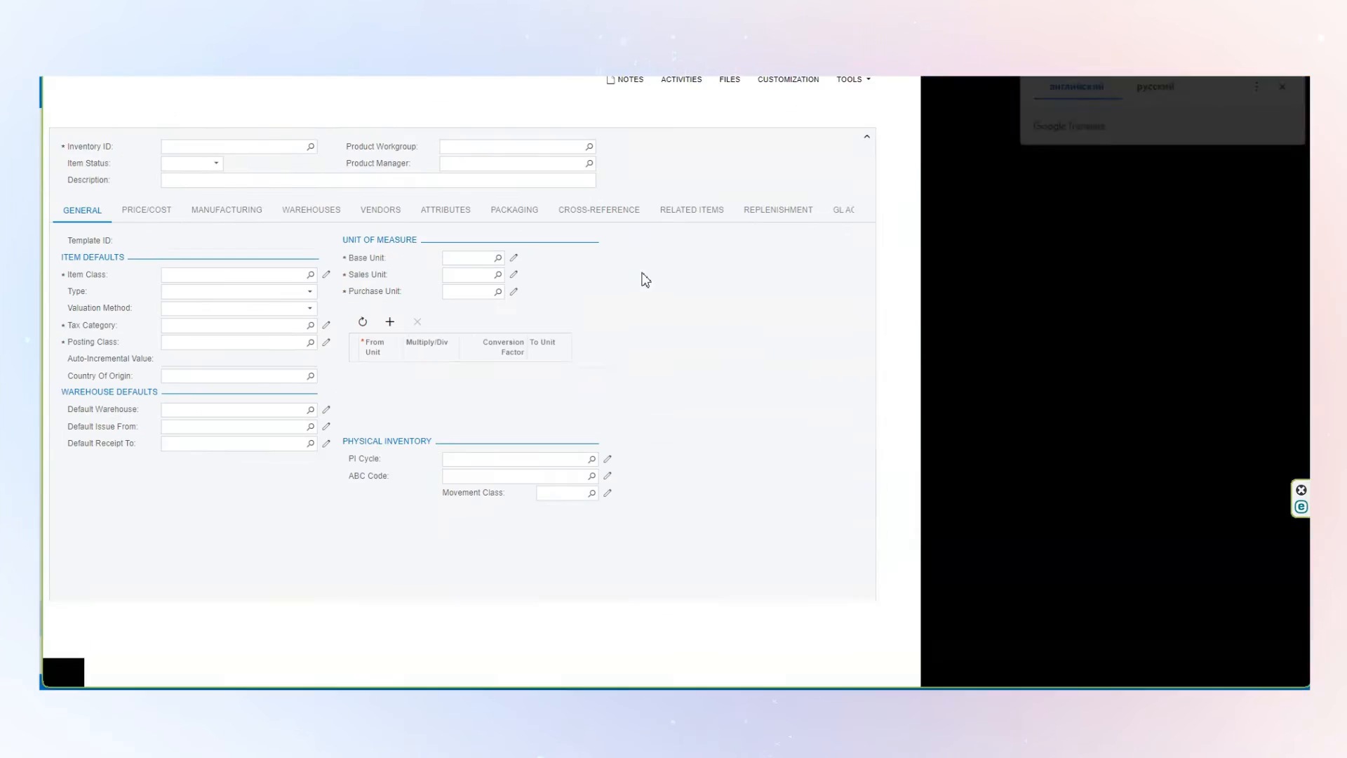
click(226, 211)
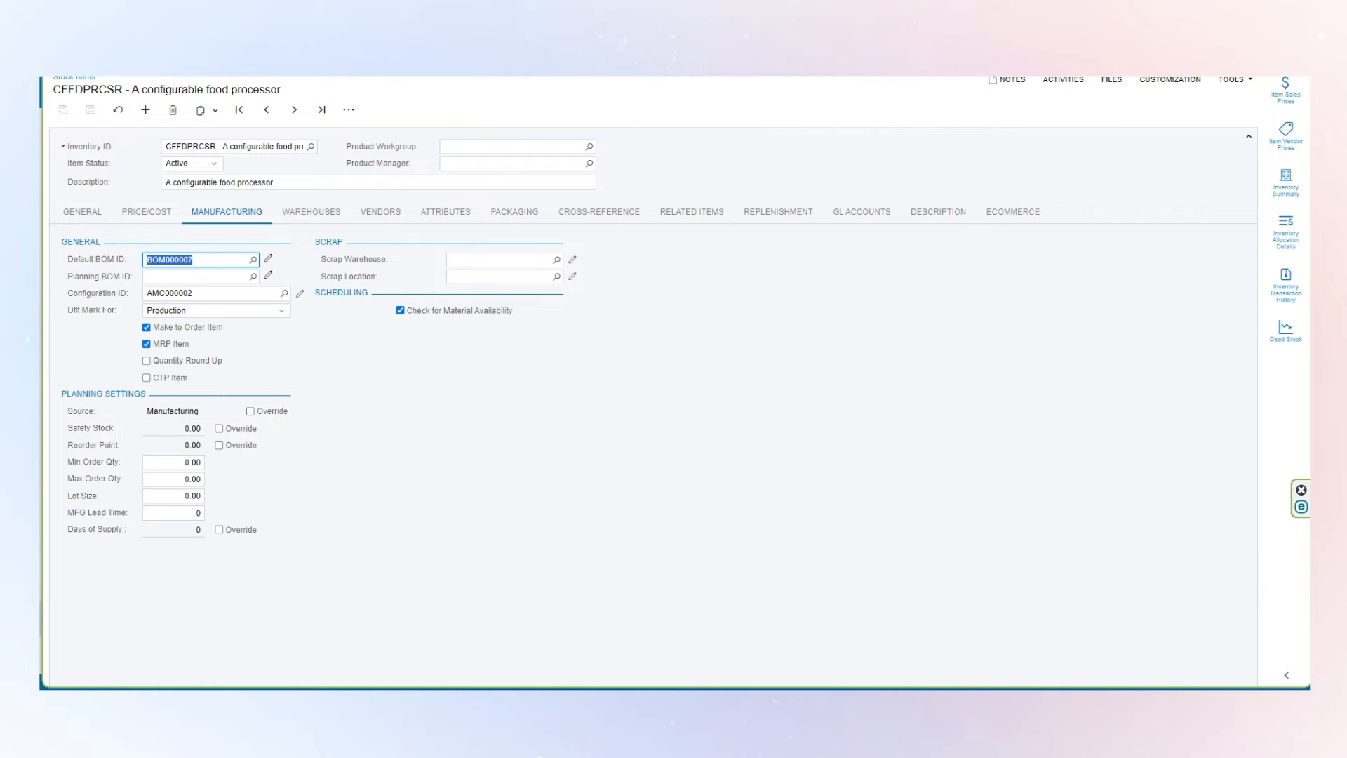
Step: Find the Sales Orders form and create a new sales order for the customer Allen's Bakery
click(270, 93)
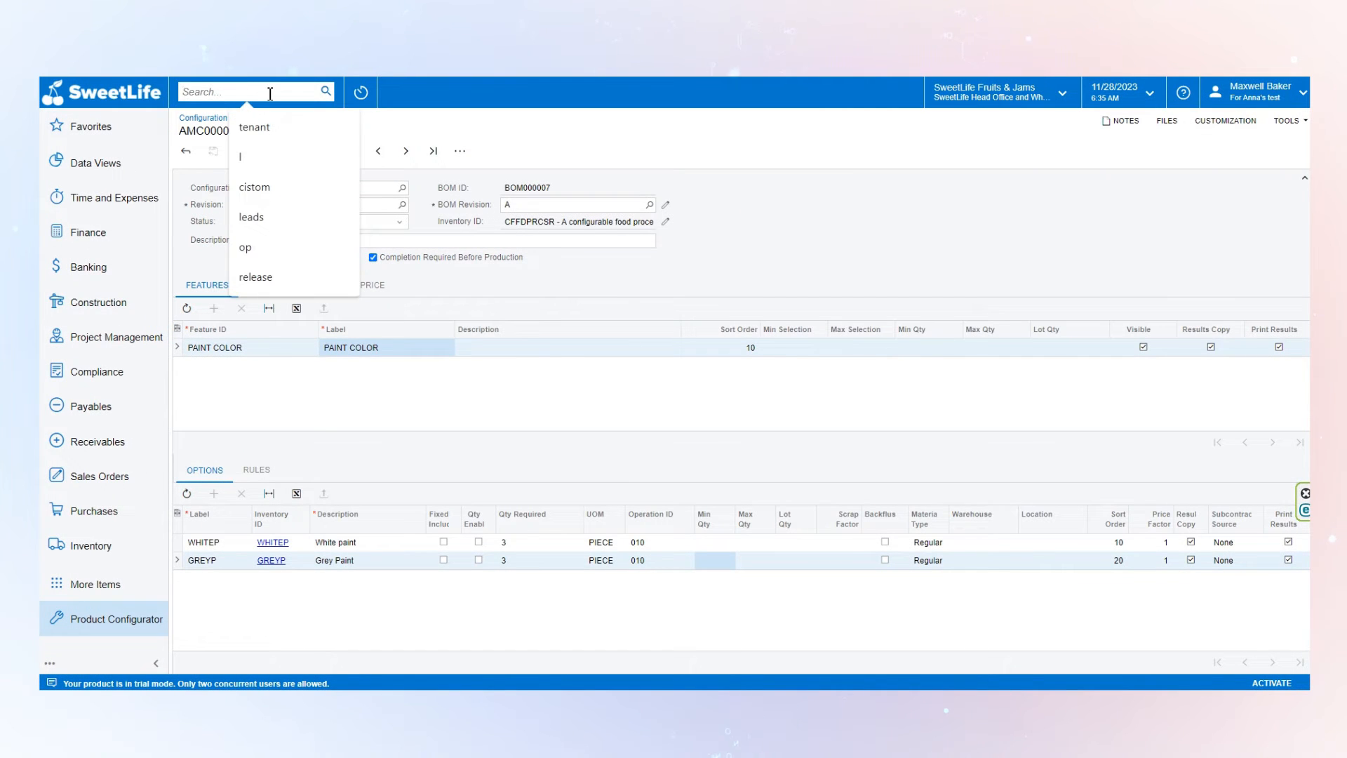
text(sales order)
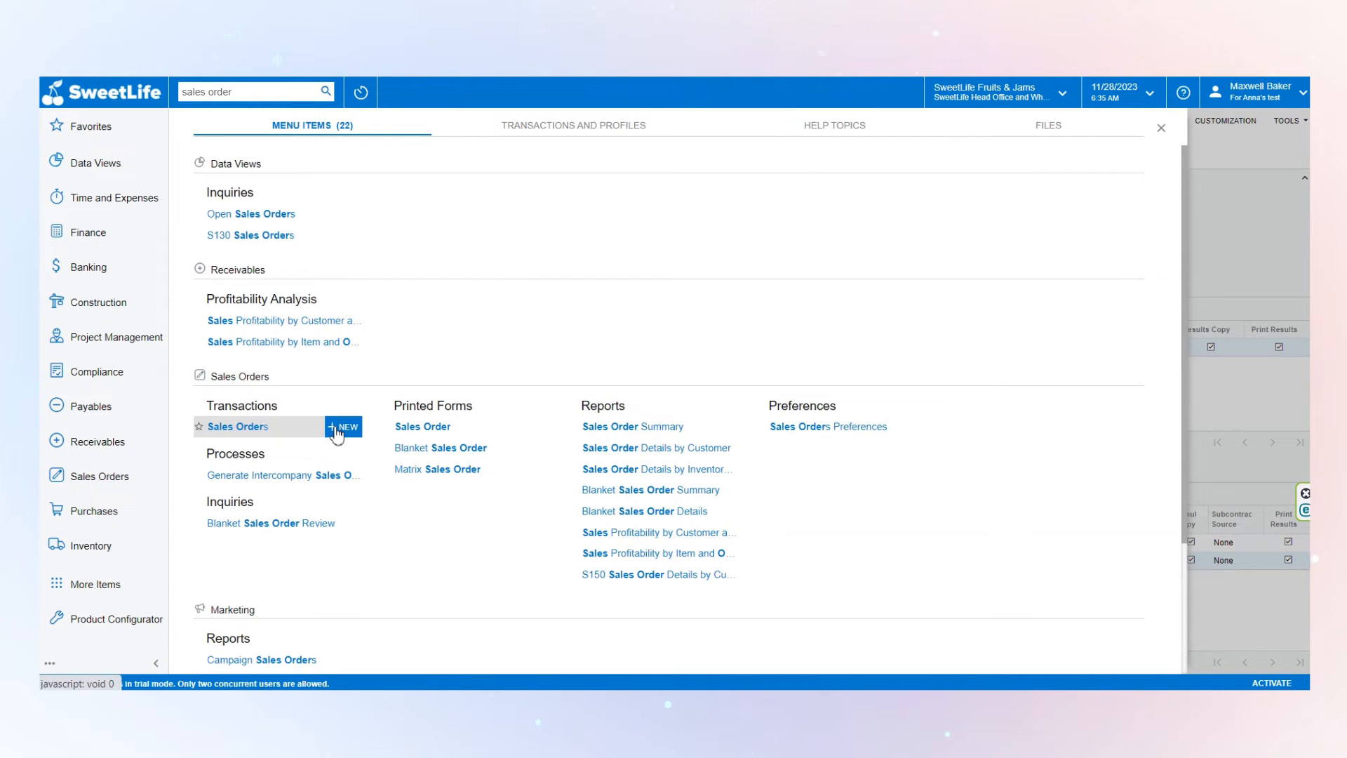
click(336, 431)
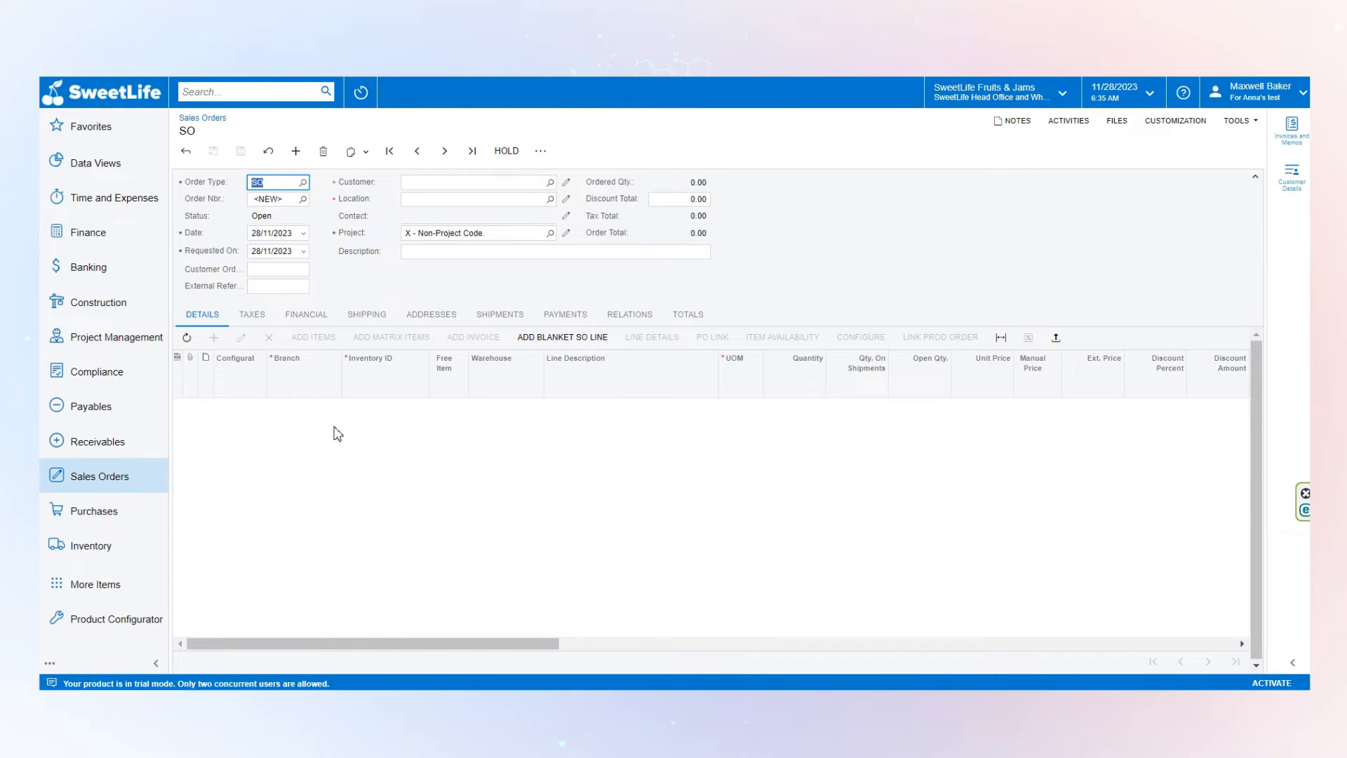
click(550, 182)
double_click(463, 279)
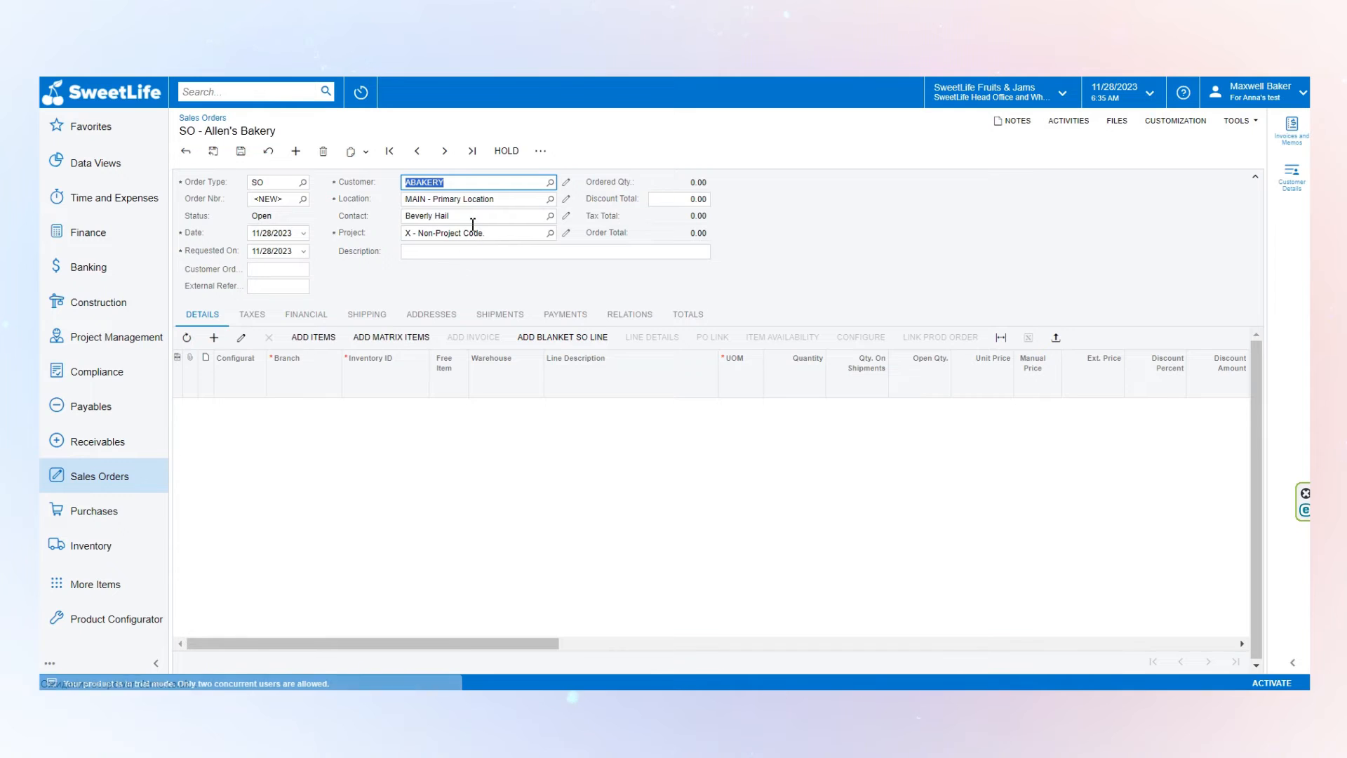
Step: Add a line for the configurable food processor CFFDPRCSR to the sales order
click(221, 335)
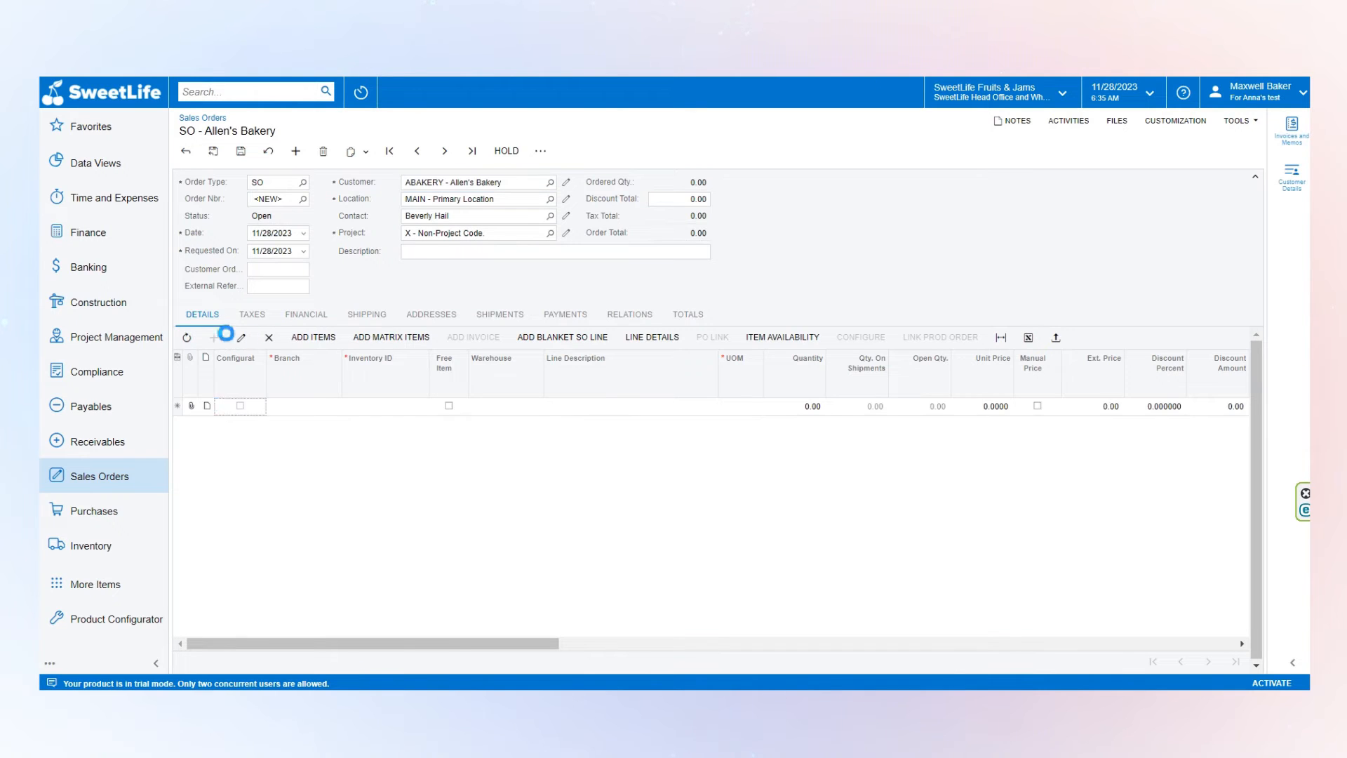
click(412, 407)
text(cf)
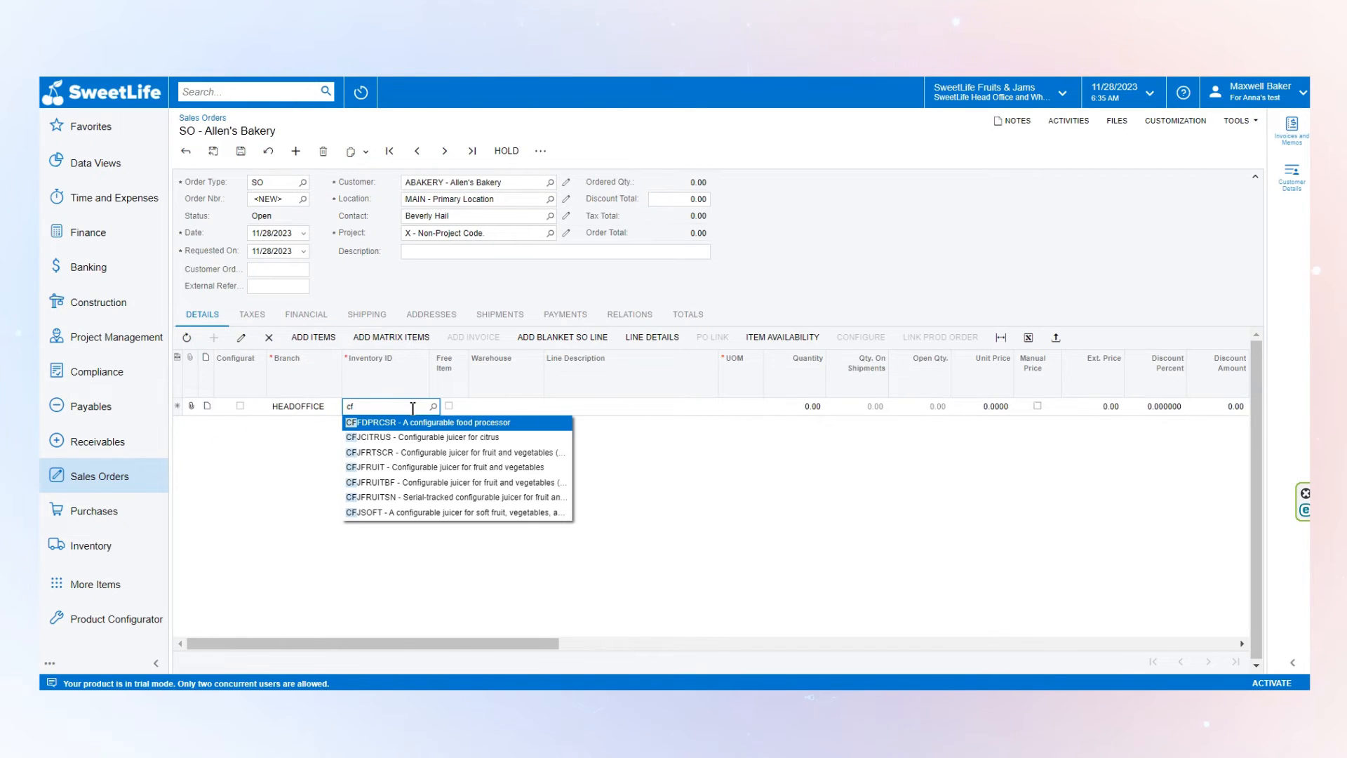
click(348, 494)
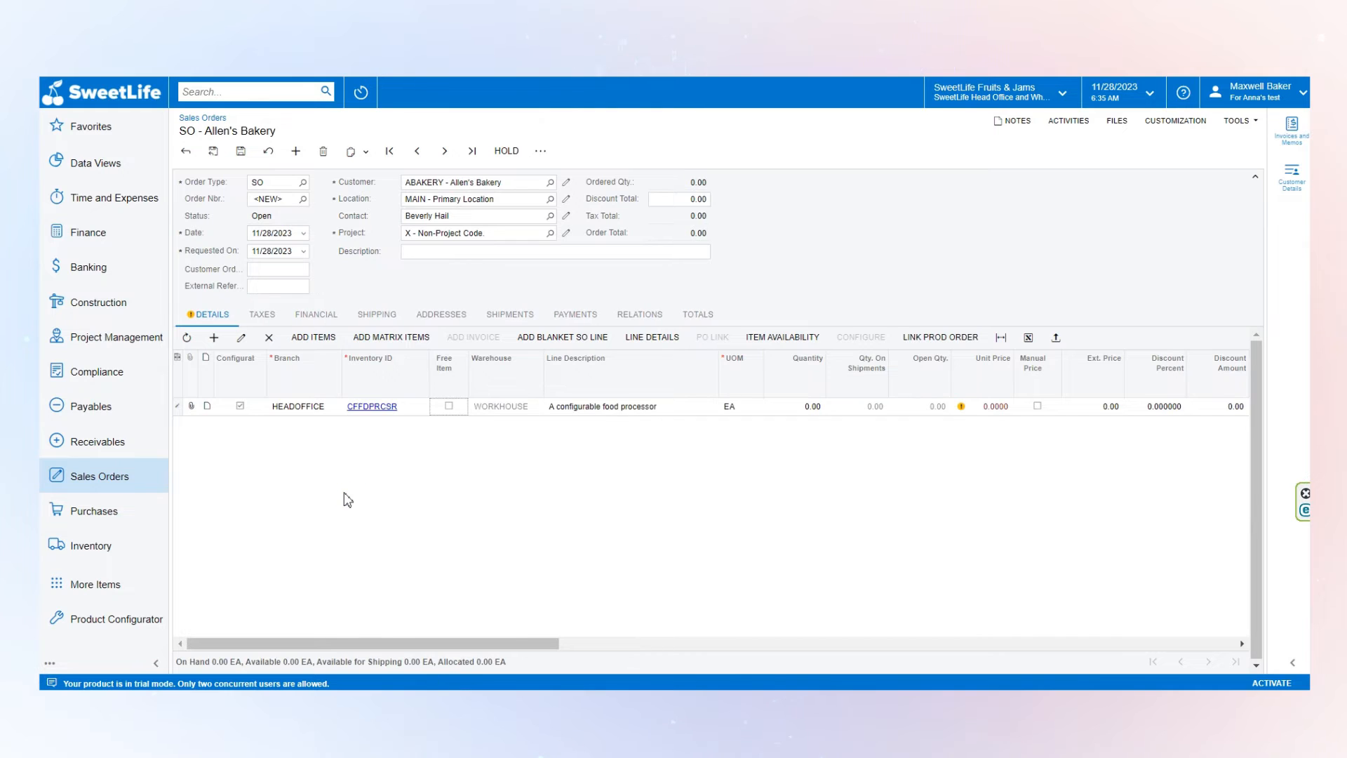
click(261, 413)
Step: Set the food processor line's quantity to 1 and unit price to 35, and save the sales order
click(1004, 412)
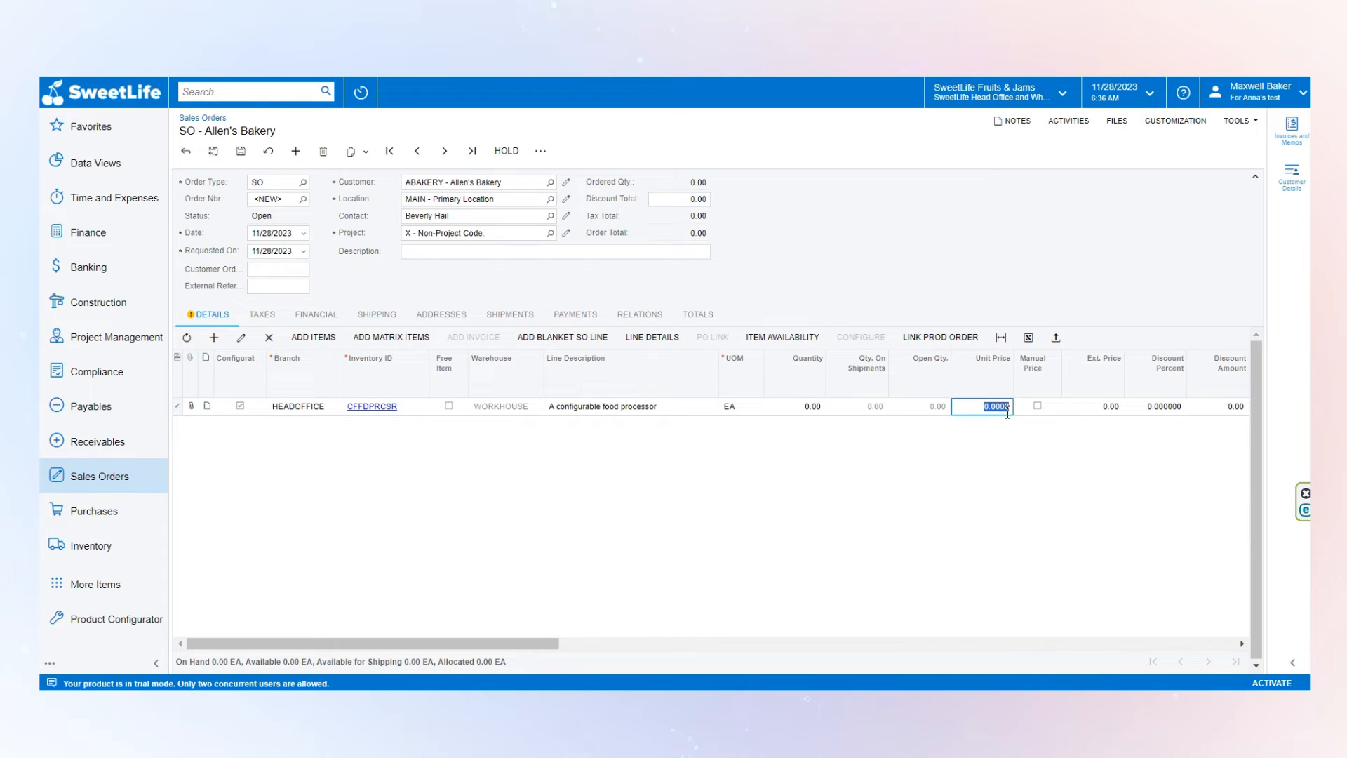
click(806, 411)
text(1)
key(Tab)
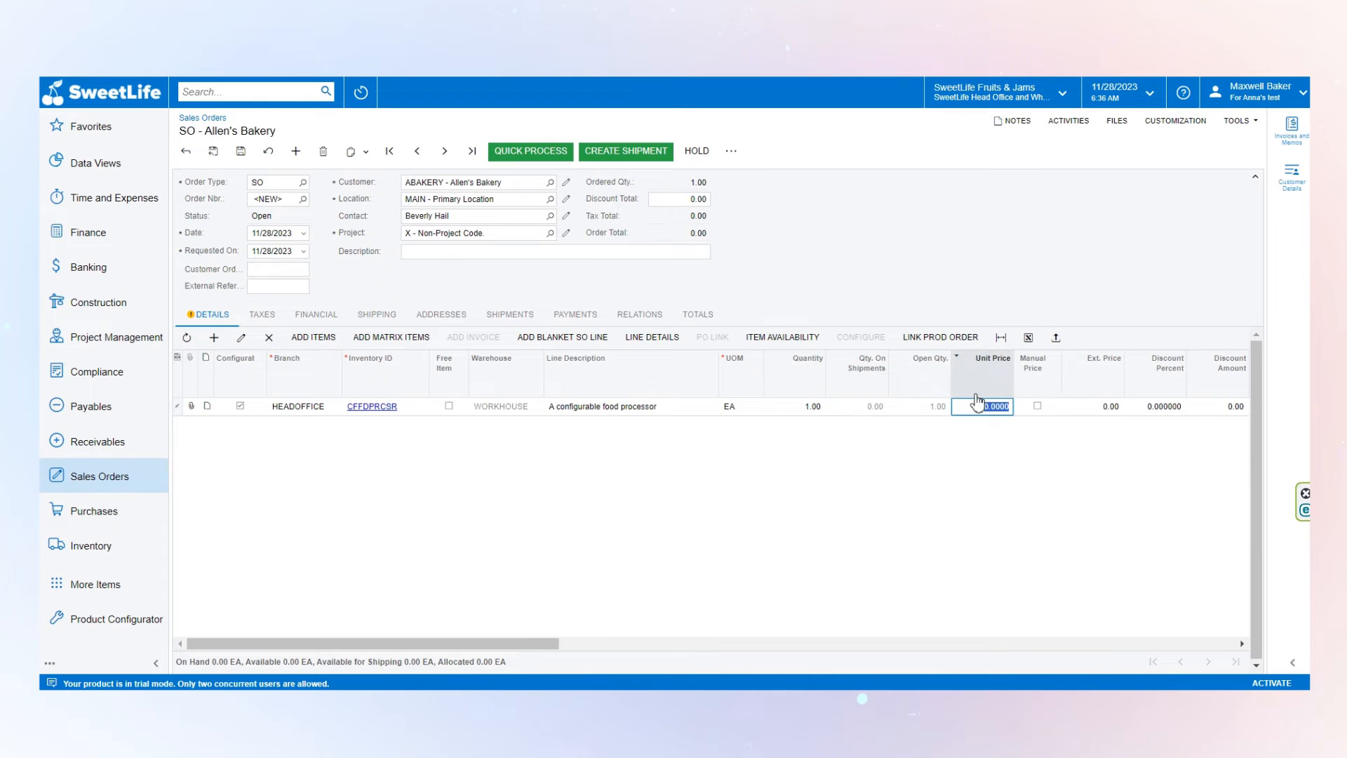
text(35)
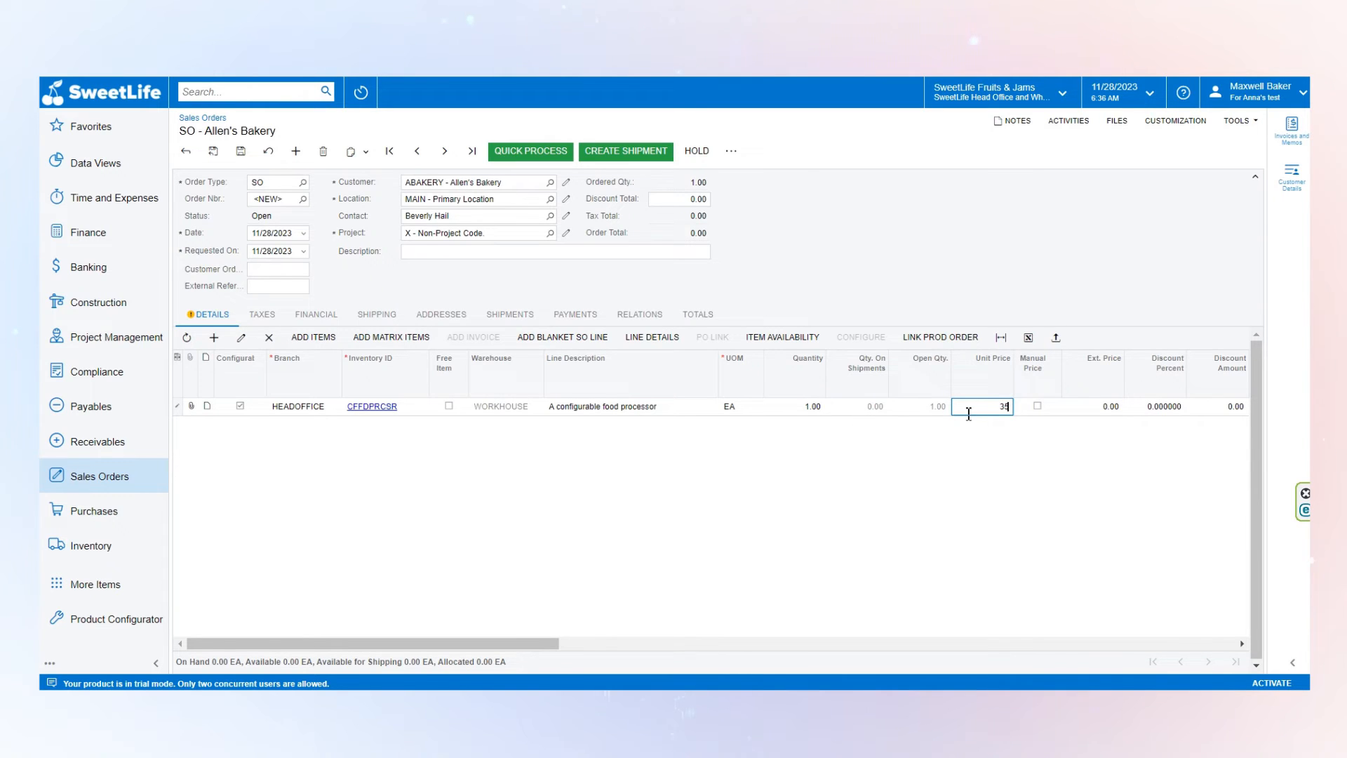
click(932, 413)
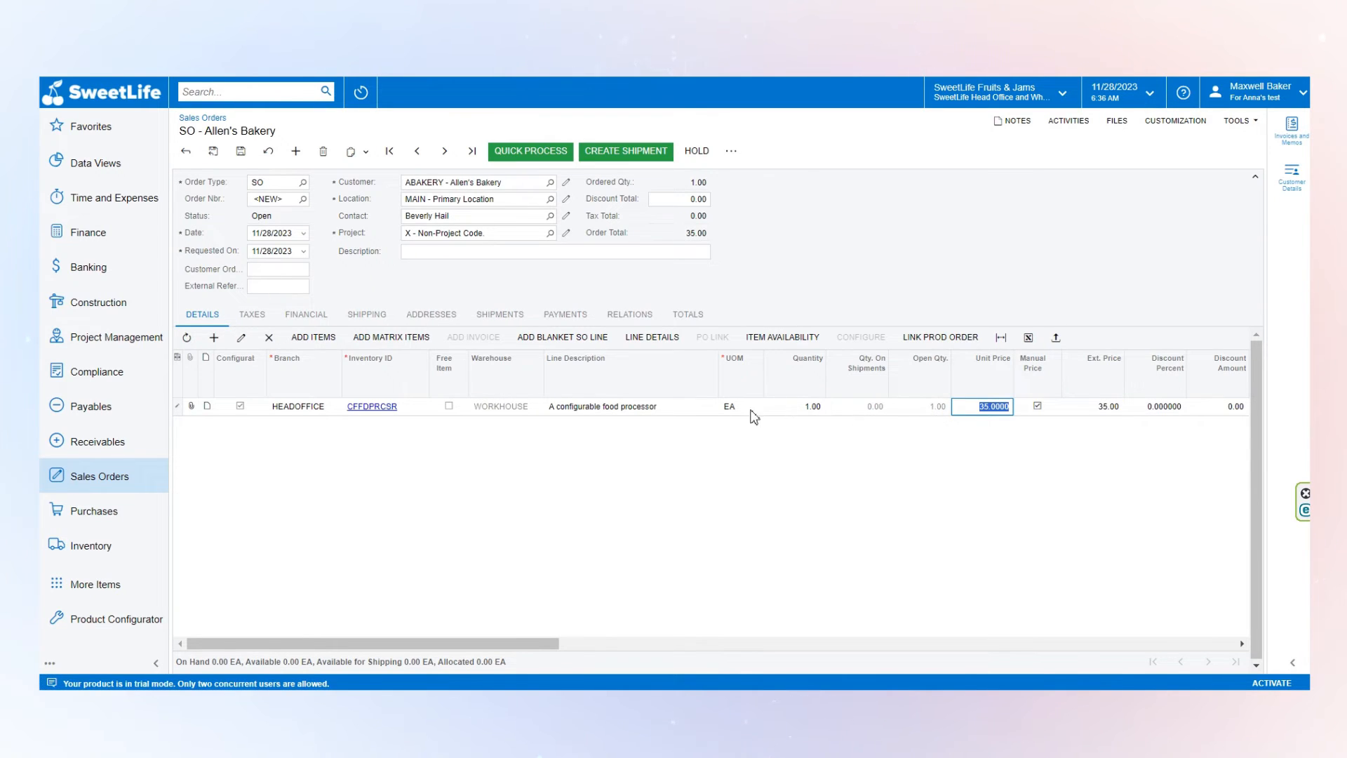
click(238, 156)
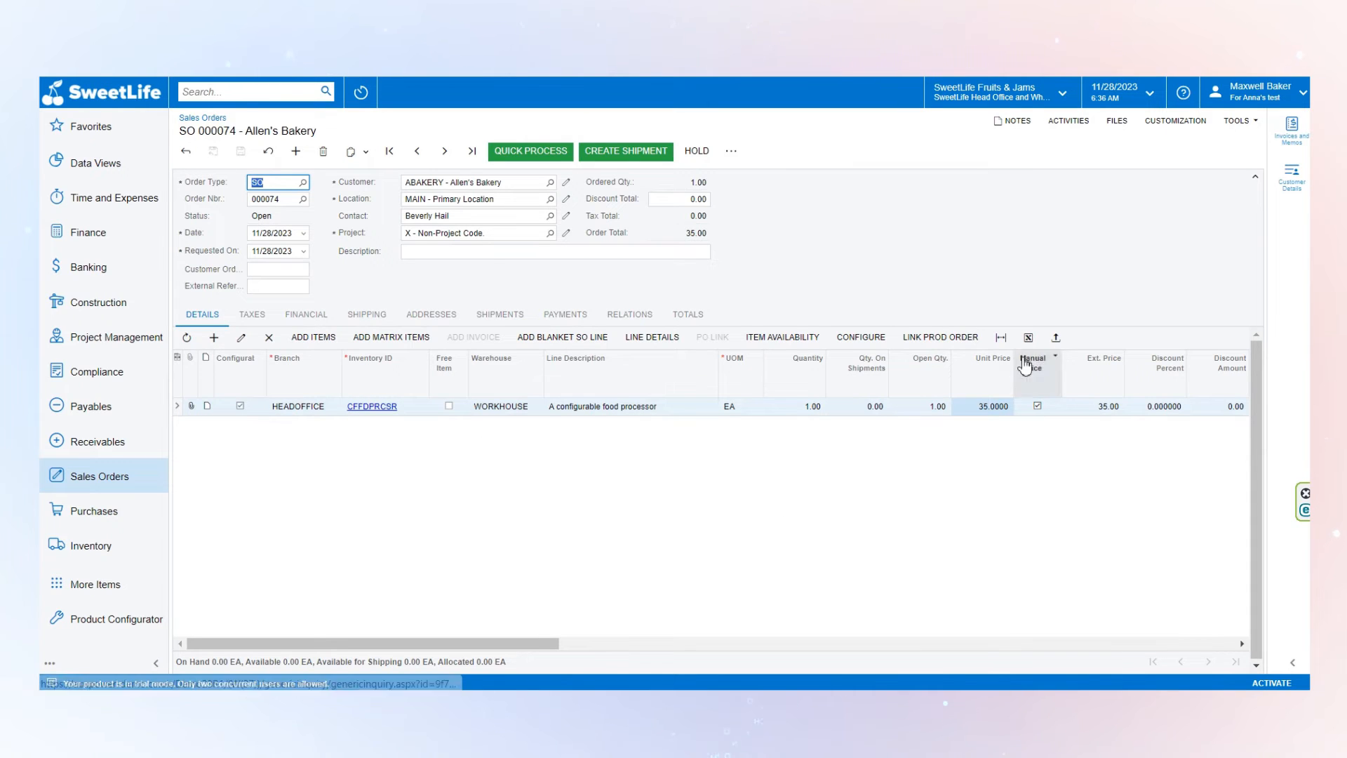
Step: Configure the food processor line with the WHITEP paint color option and finish the configuration
click(853, 338)
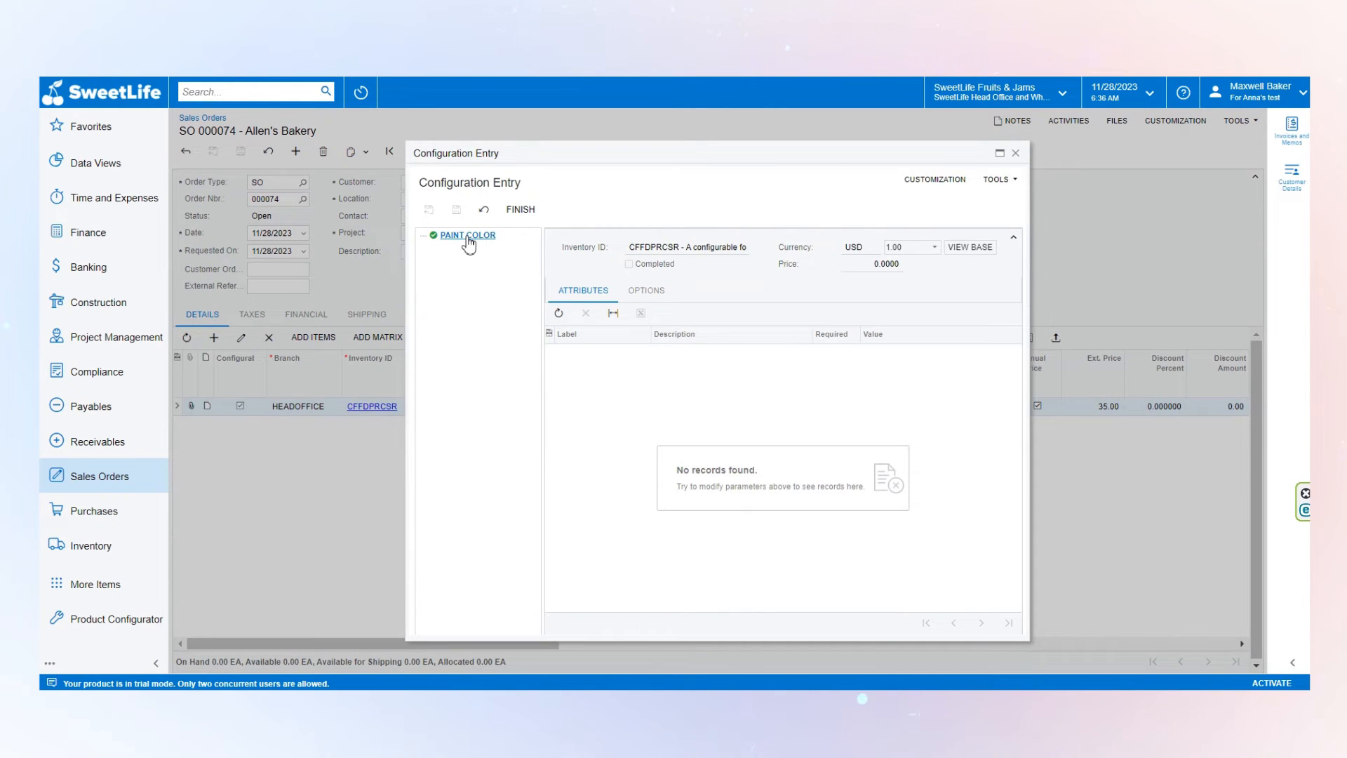
click(647, 291)
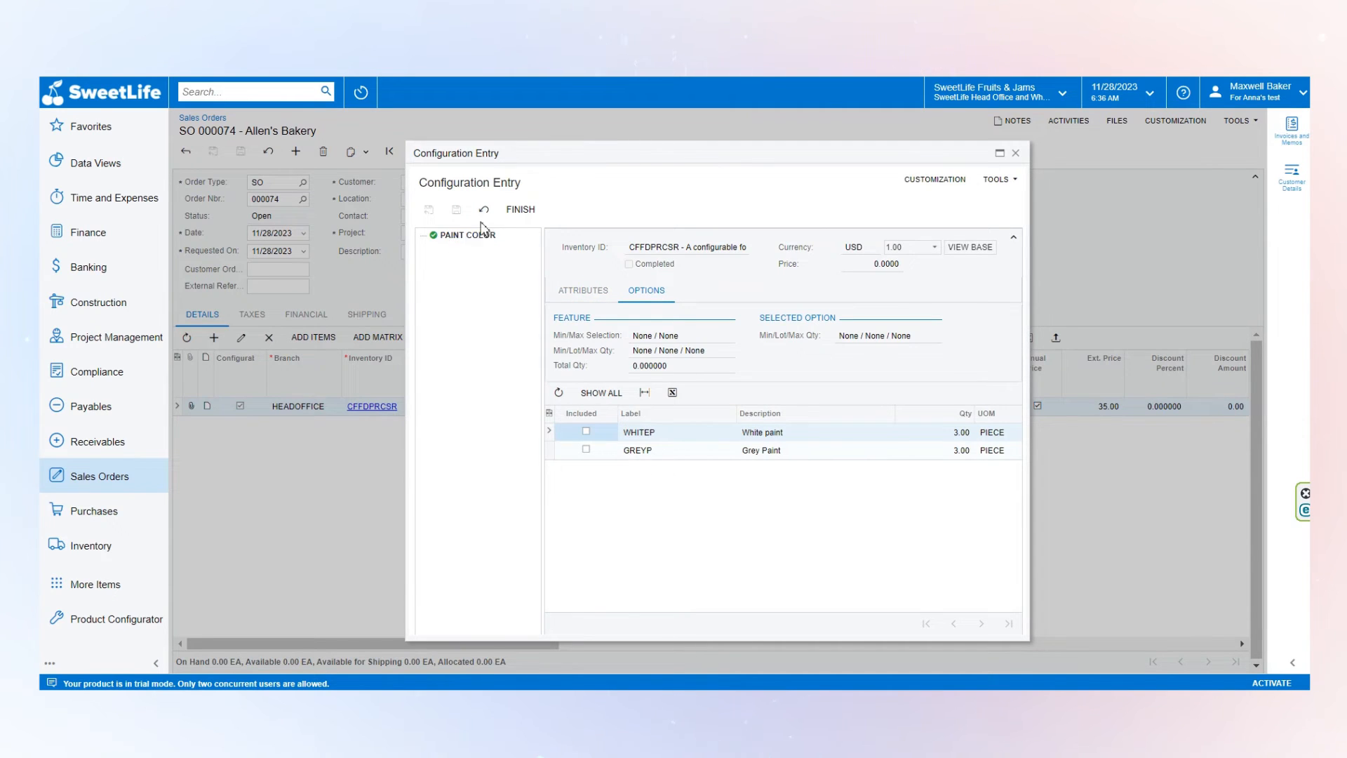
click(586, 432)
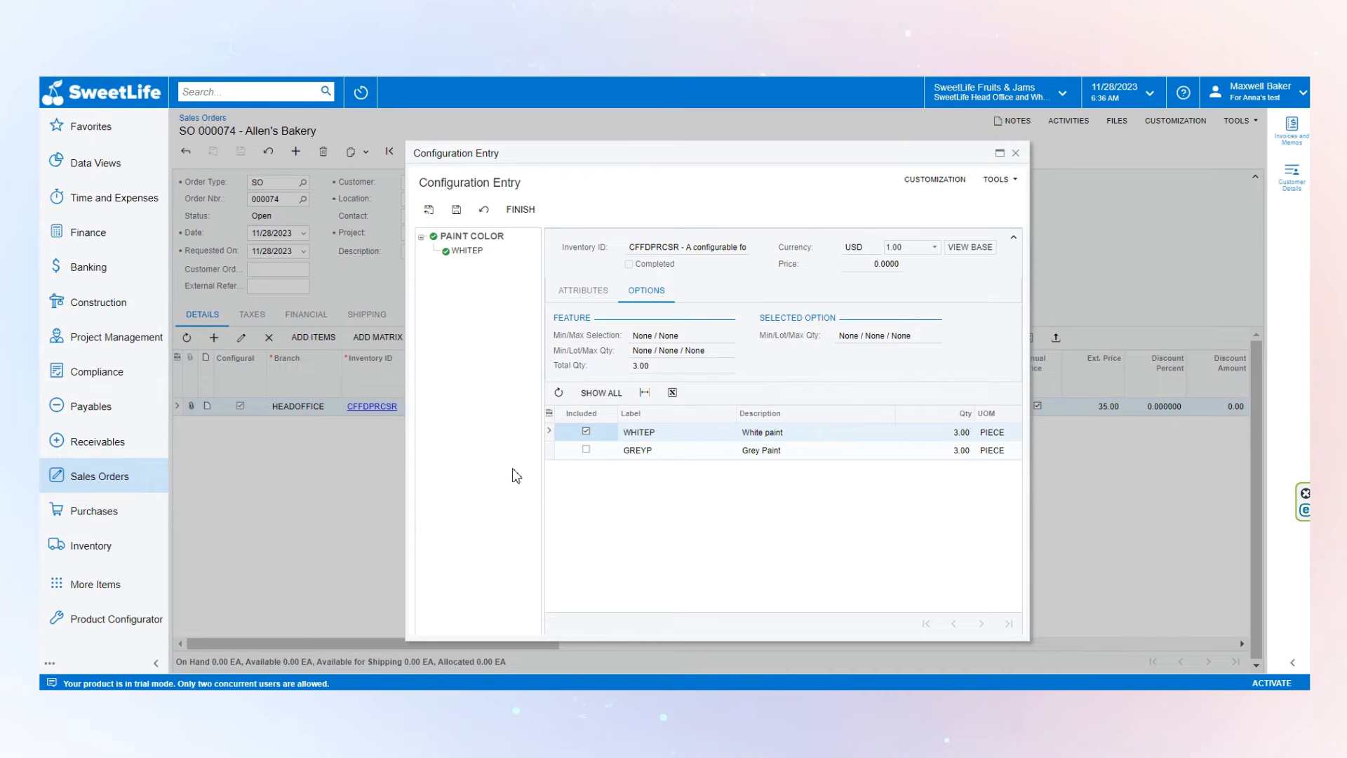
click(519, 209)
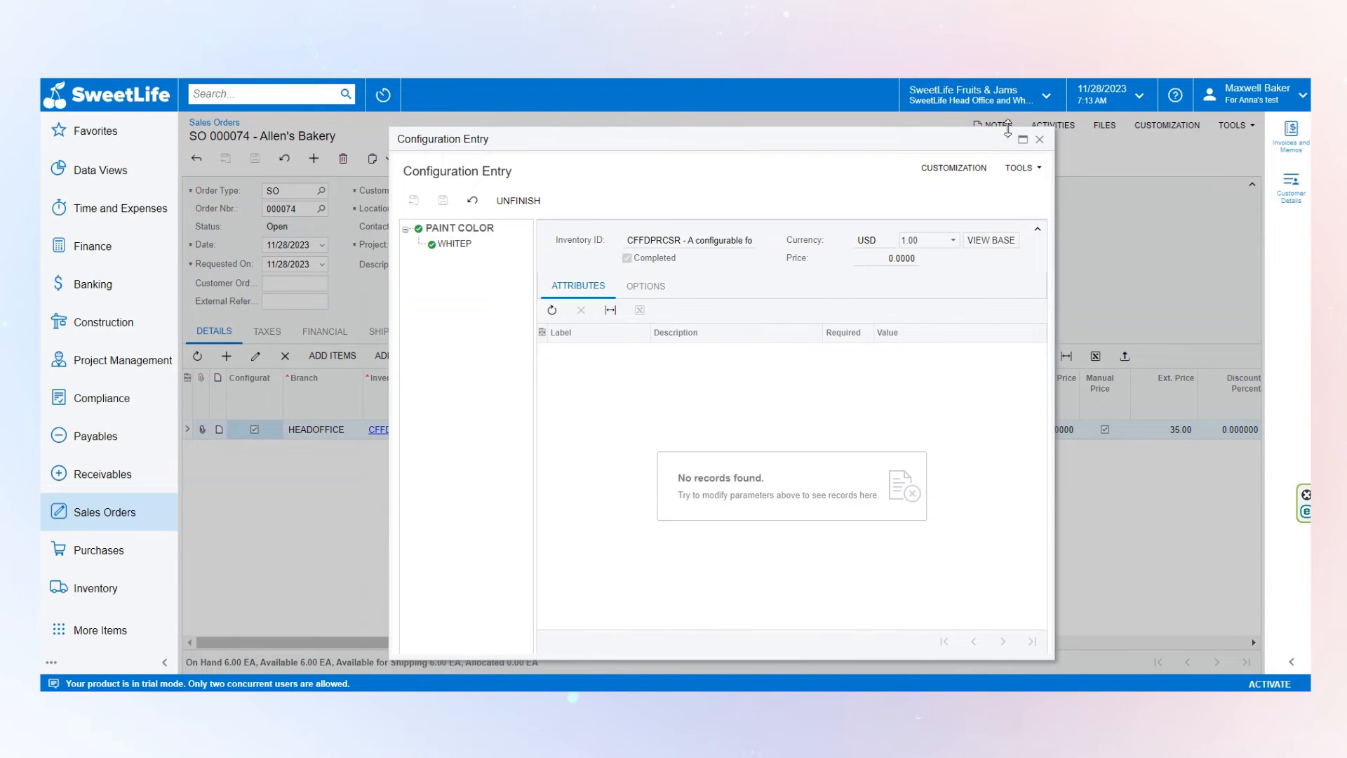
click(1039, 139)
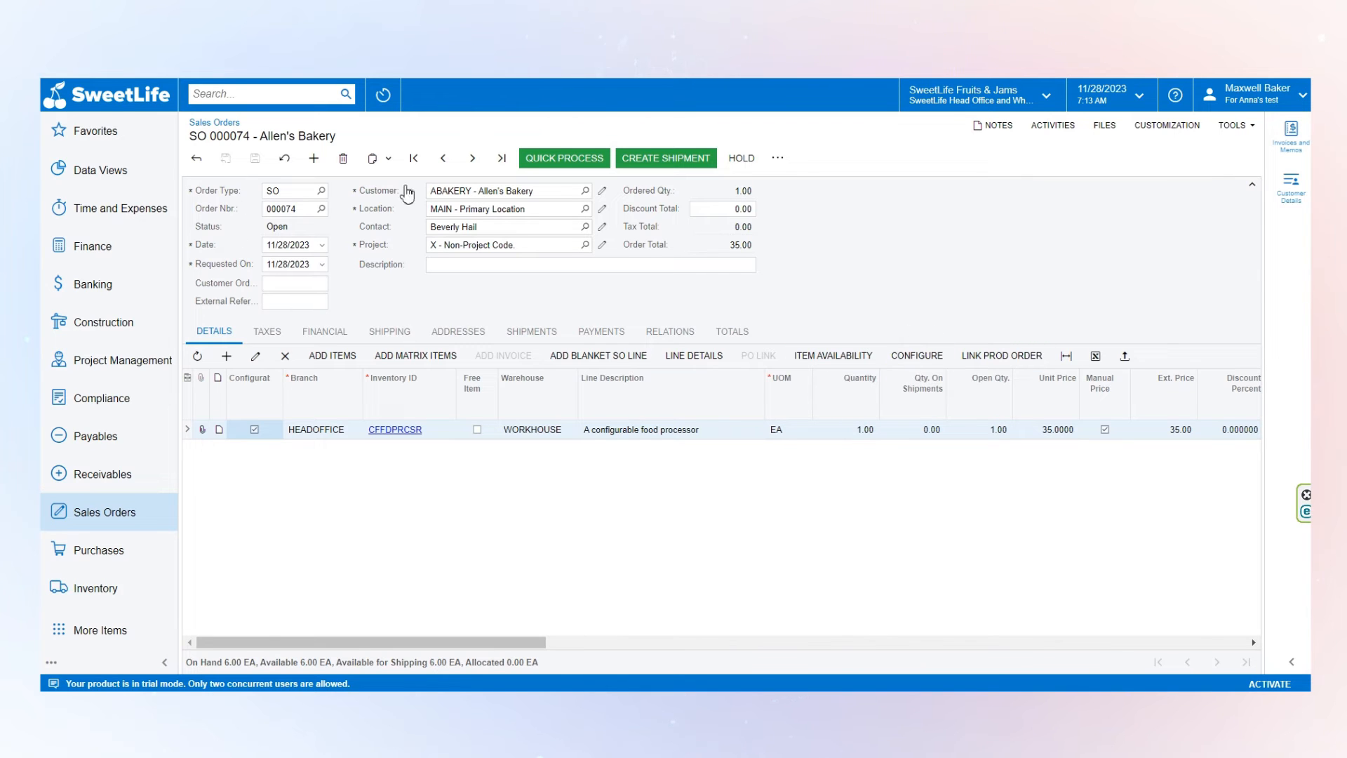
click(777, 158)
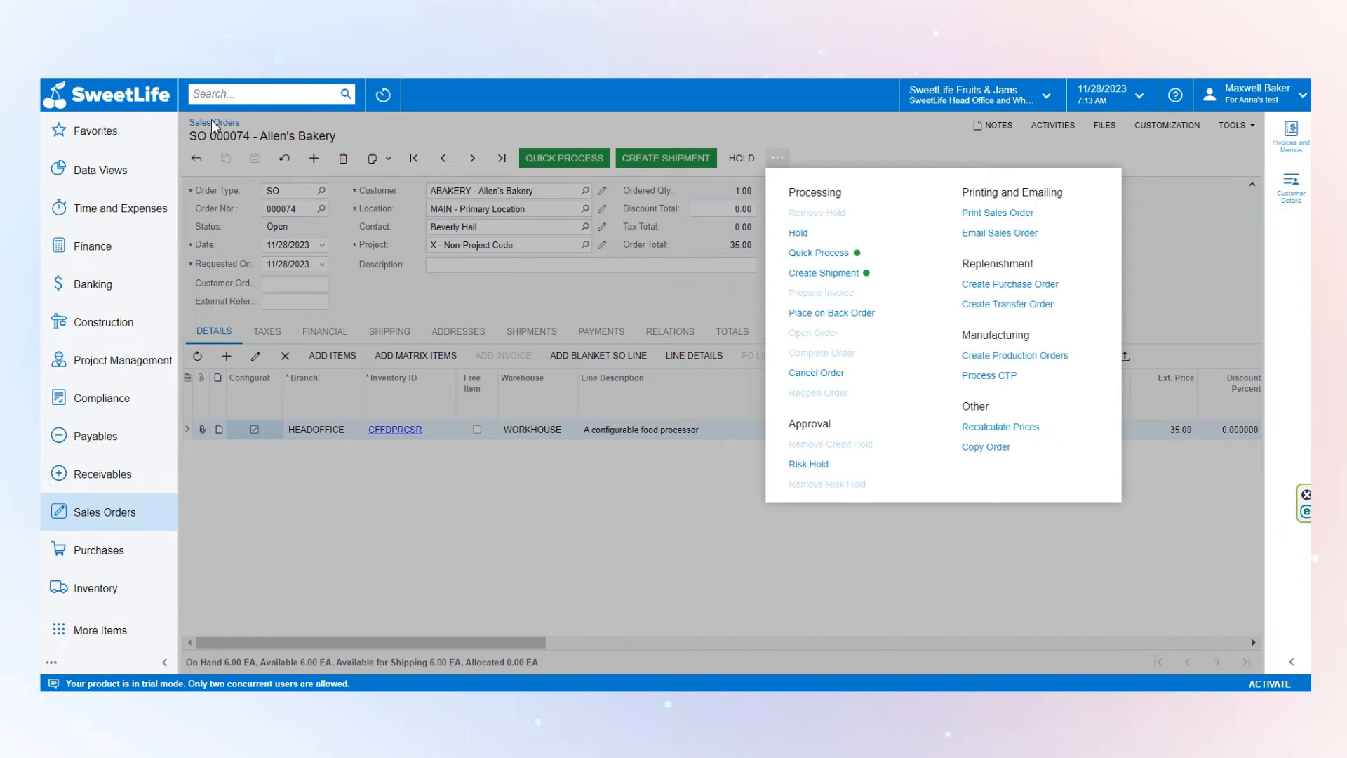
click(545, 535)
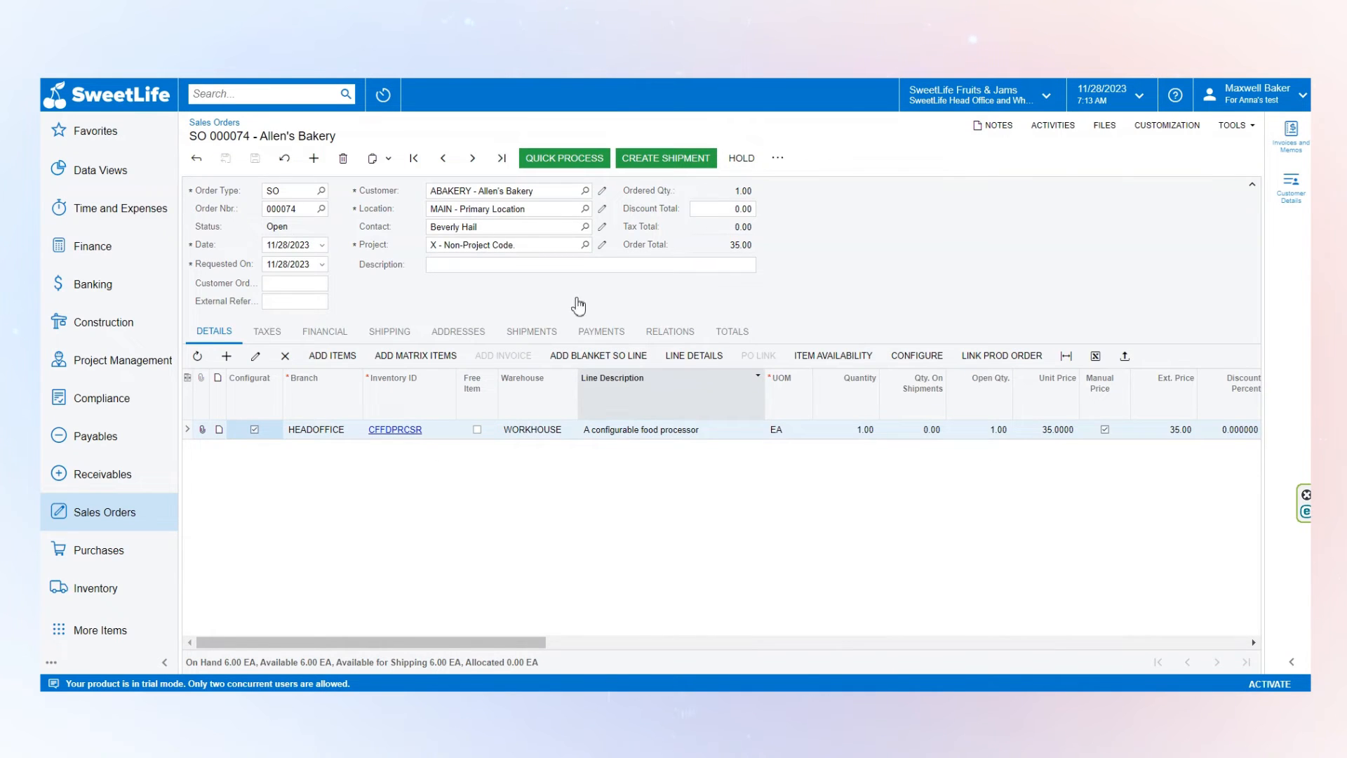
Step: Find Production Order Maintenance and start a new production order with the order type RO
click(238, 94)
text(produc)
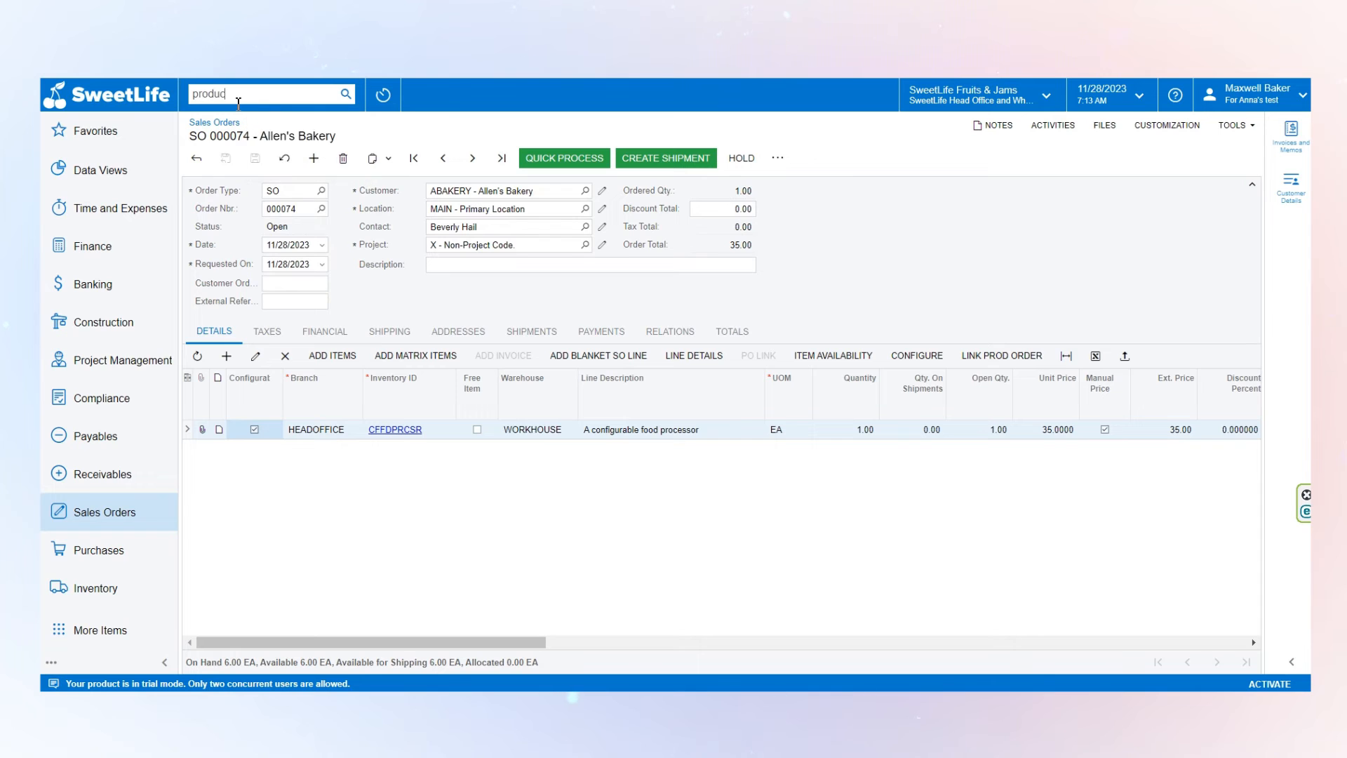
text(tion)
key(Return)
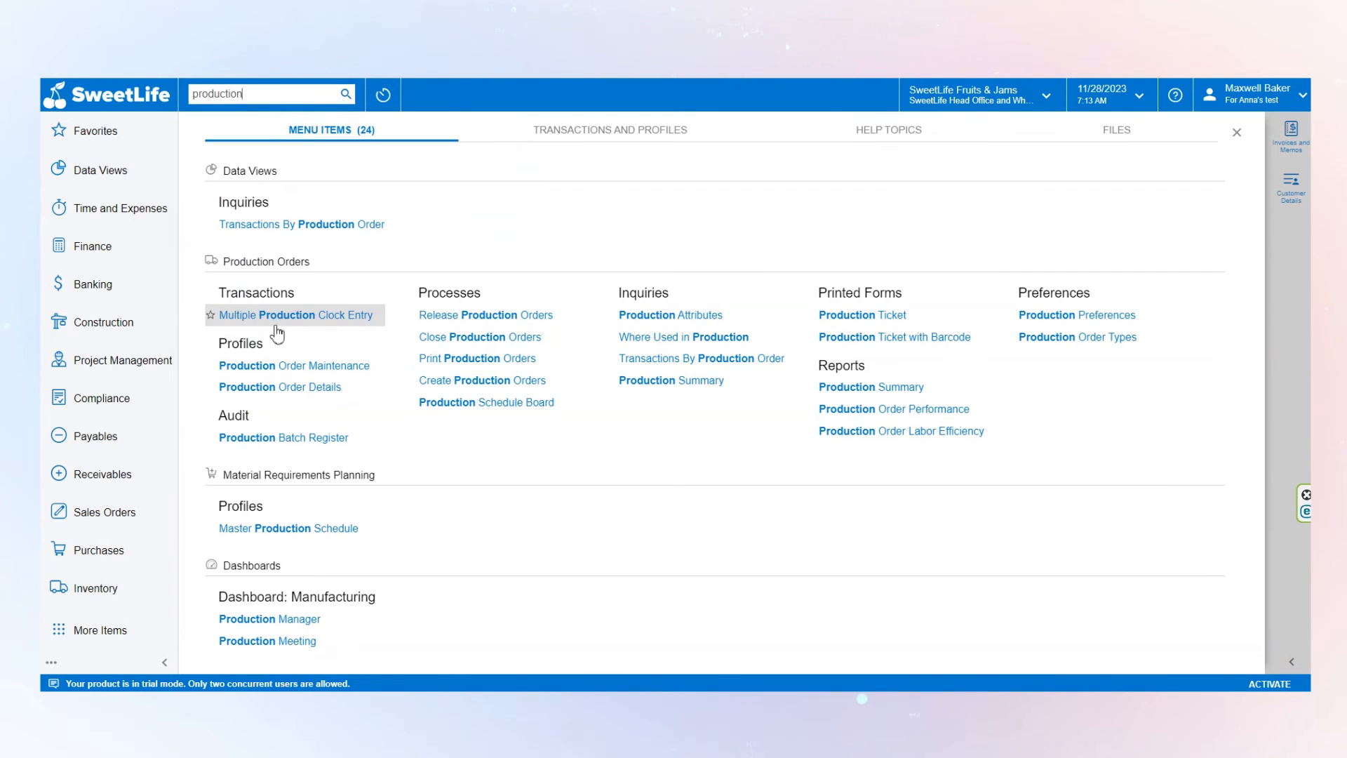
click(283, 366)
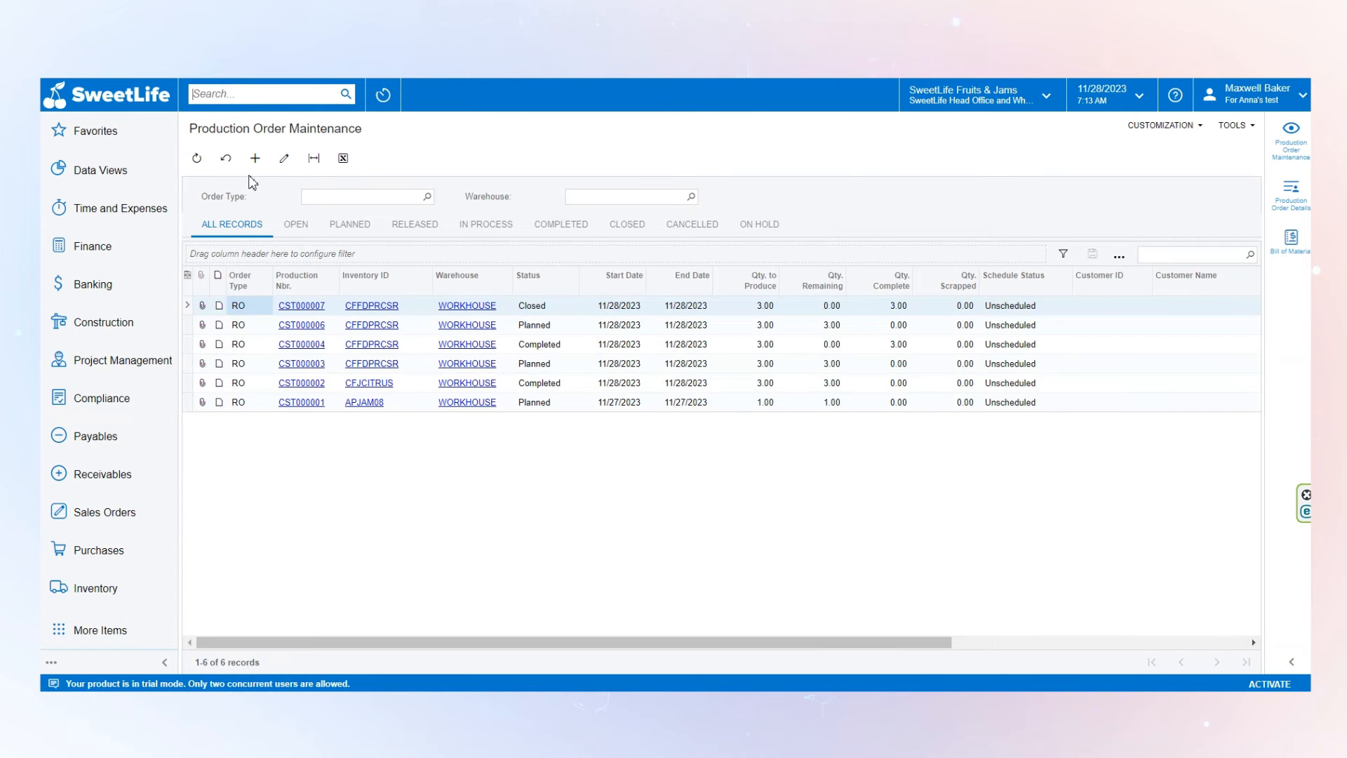
click(255, 158)
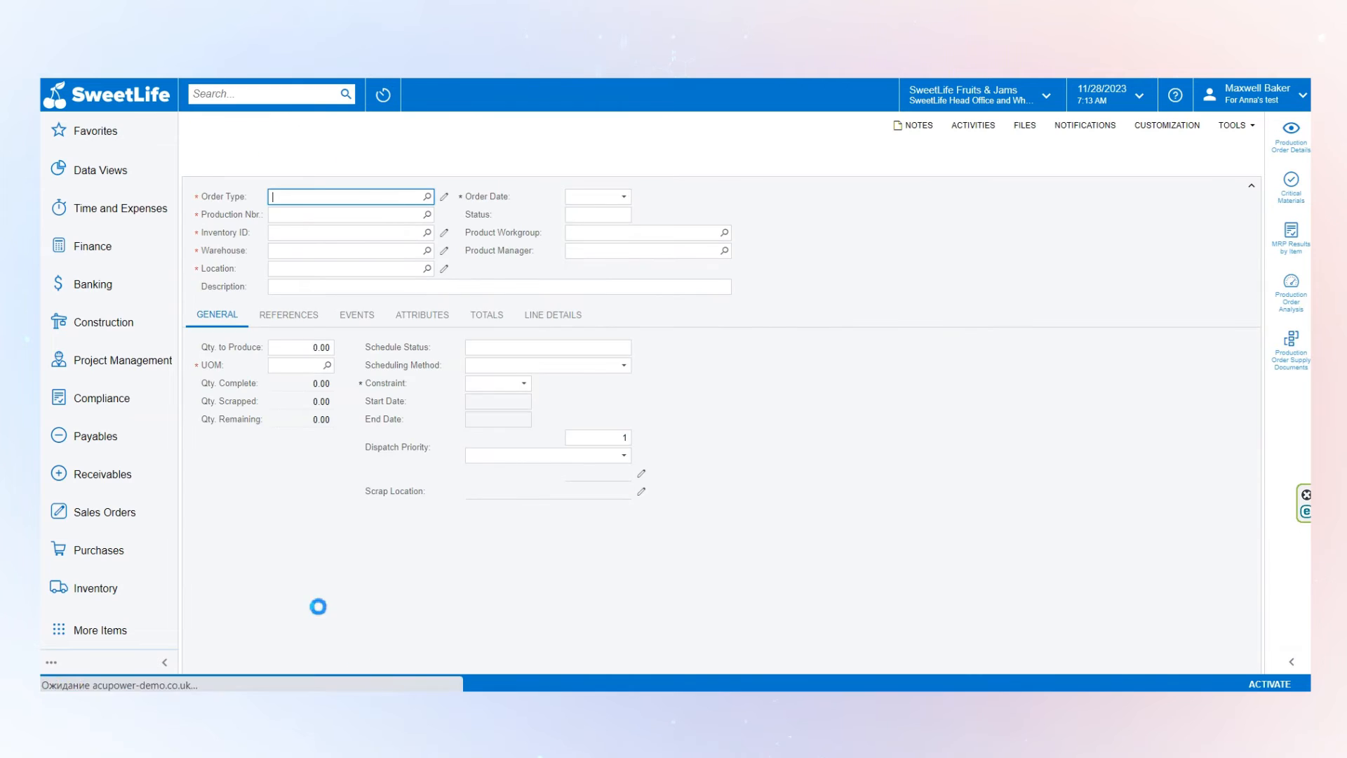
click(426, 196)
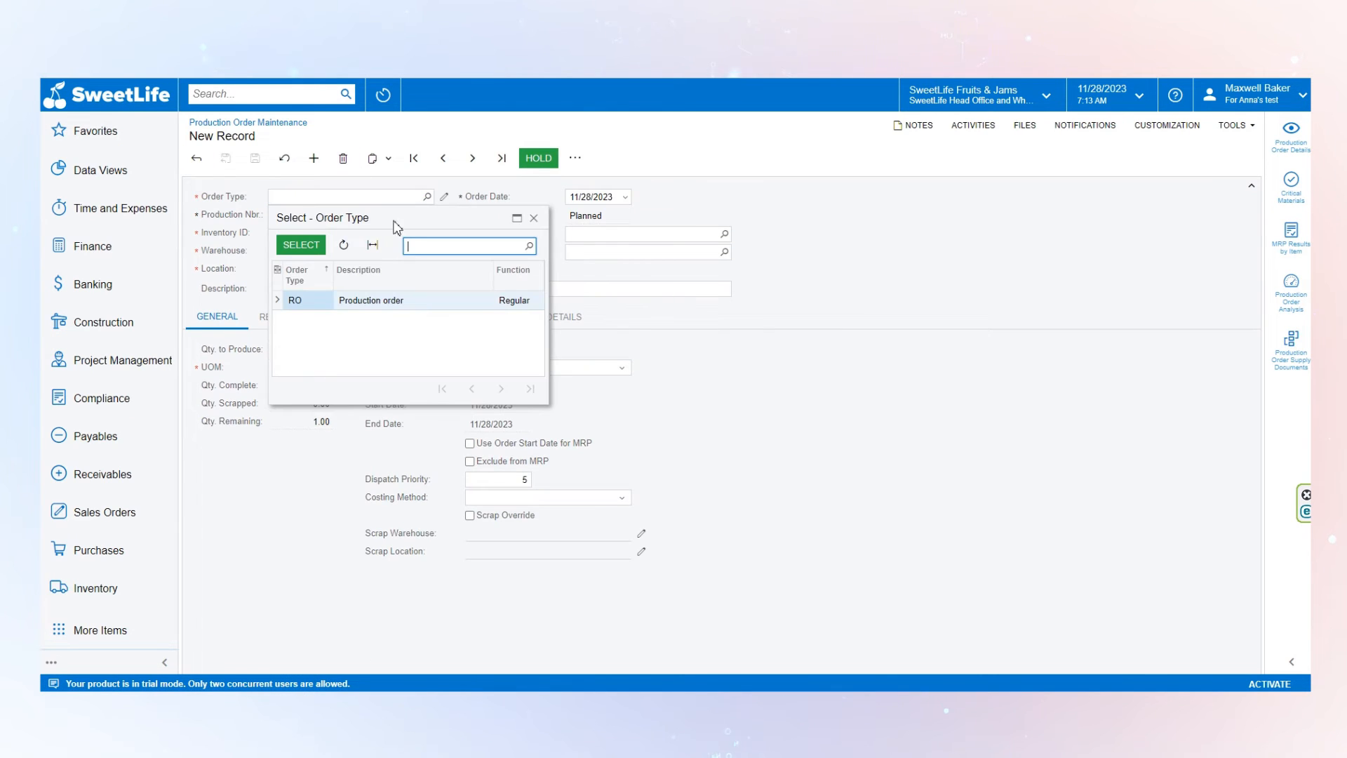
double_click(294, 301)
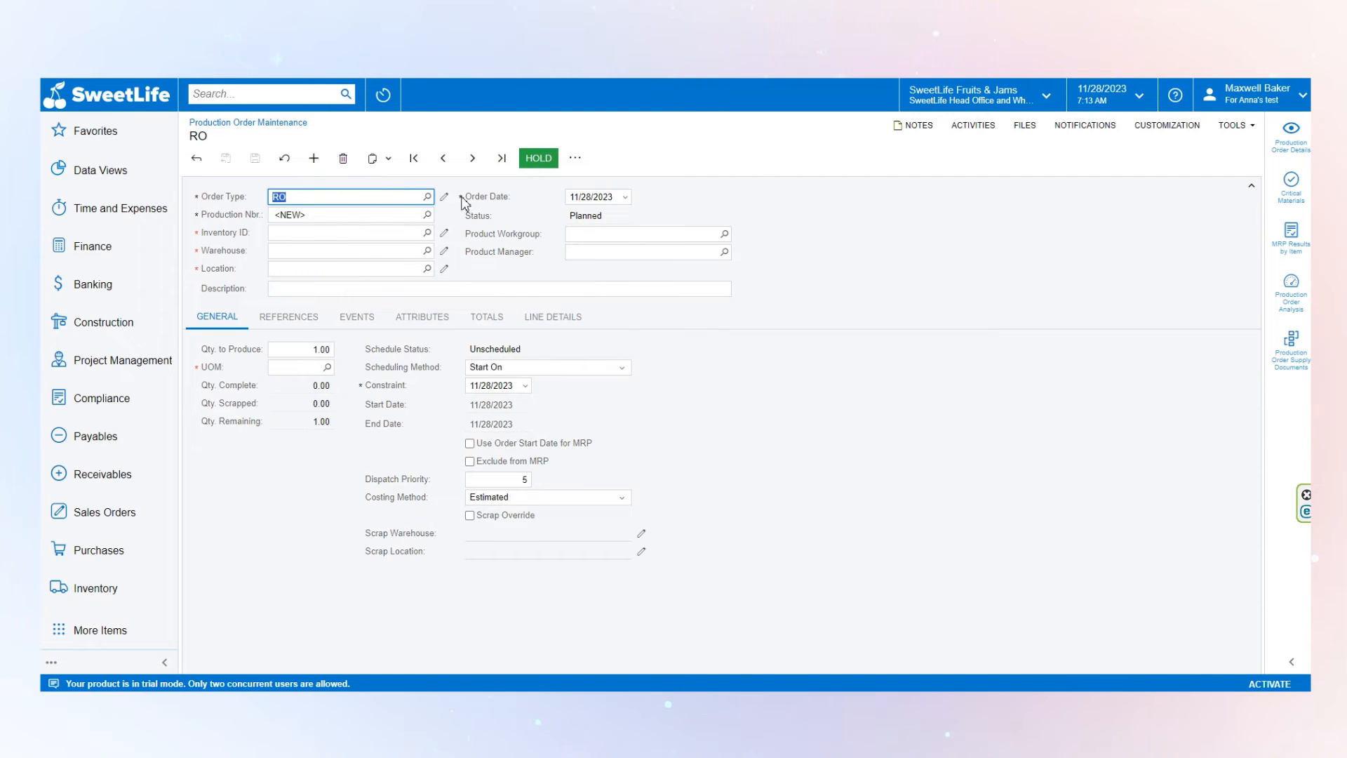
Step: Select CFFDPRCSR as the item to produce, set the quantity to produce to 3, and save the production order
click(290, 234)
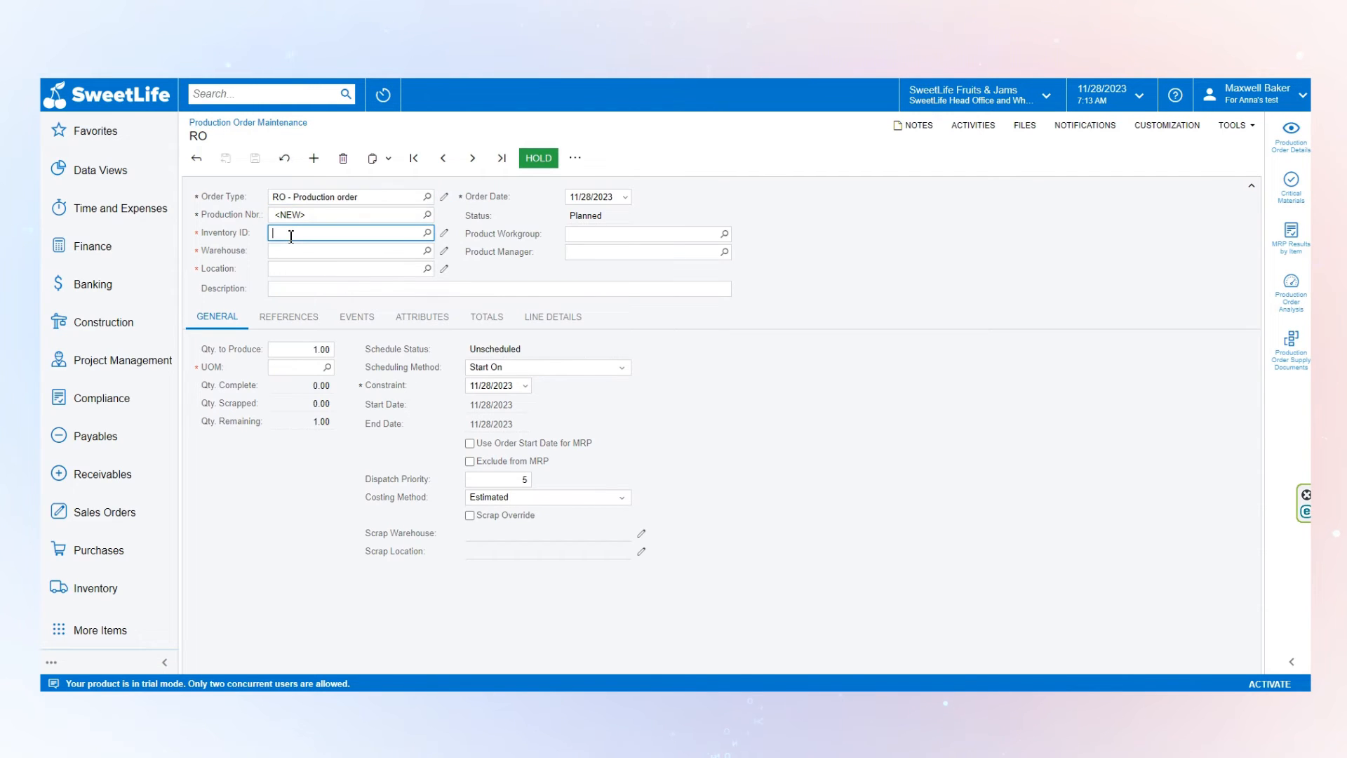
text(cf)
click(311, 249)
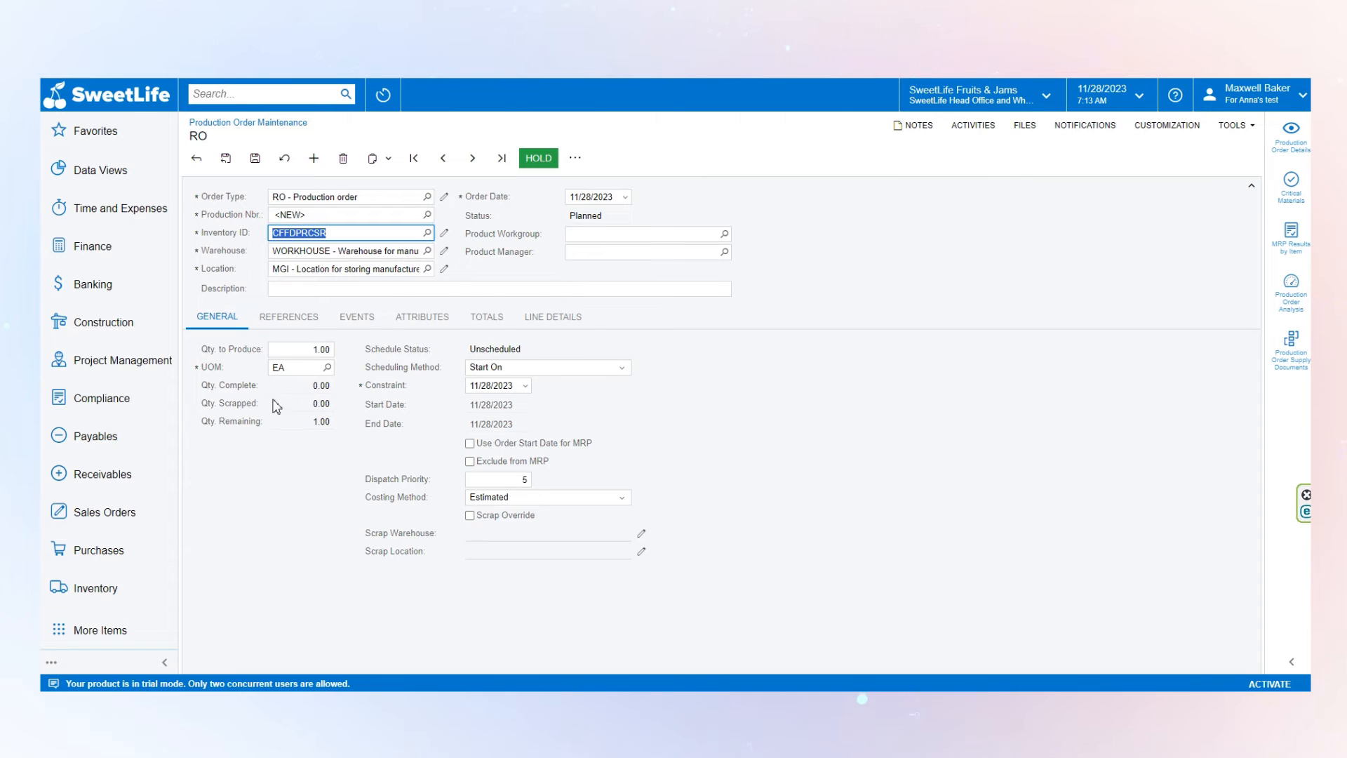
click(327, 349)
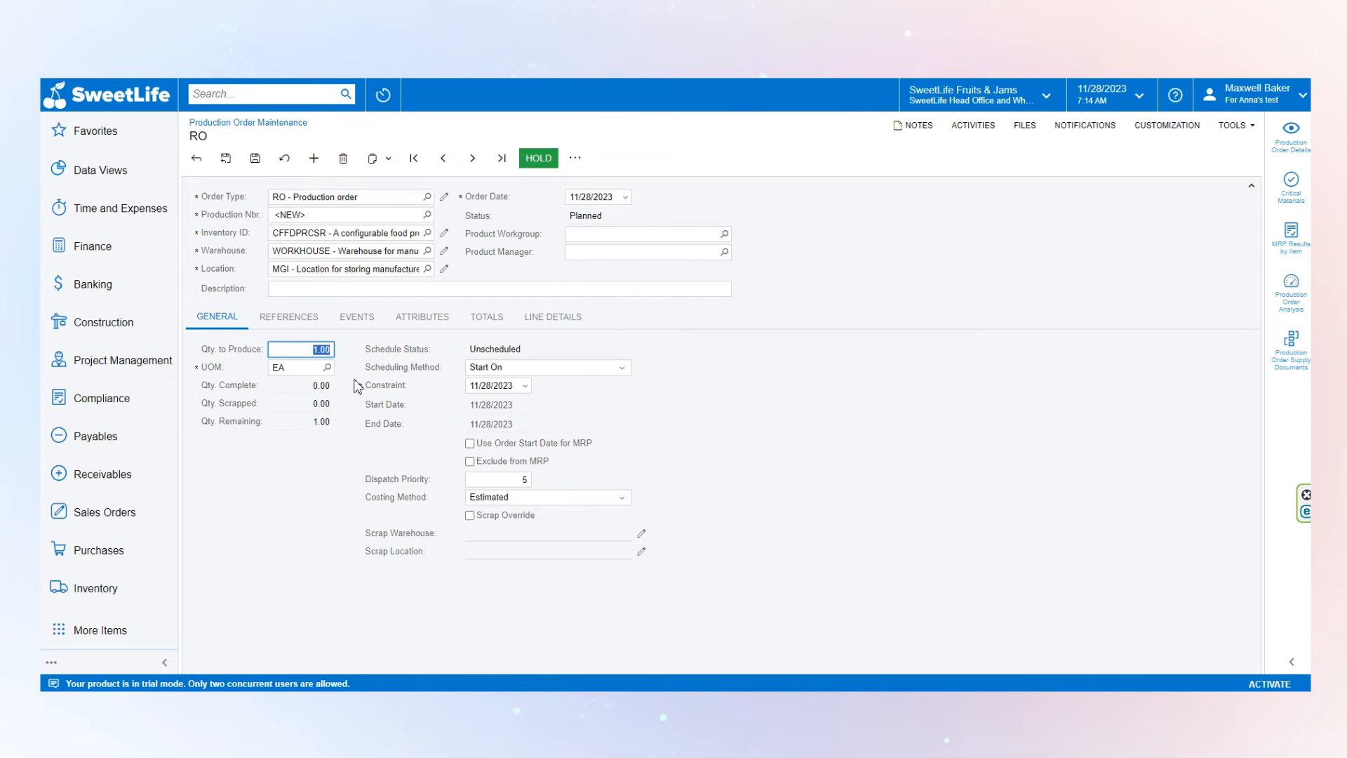
text(3)
click(355, 375)
click(255, 157)
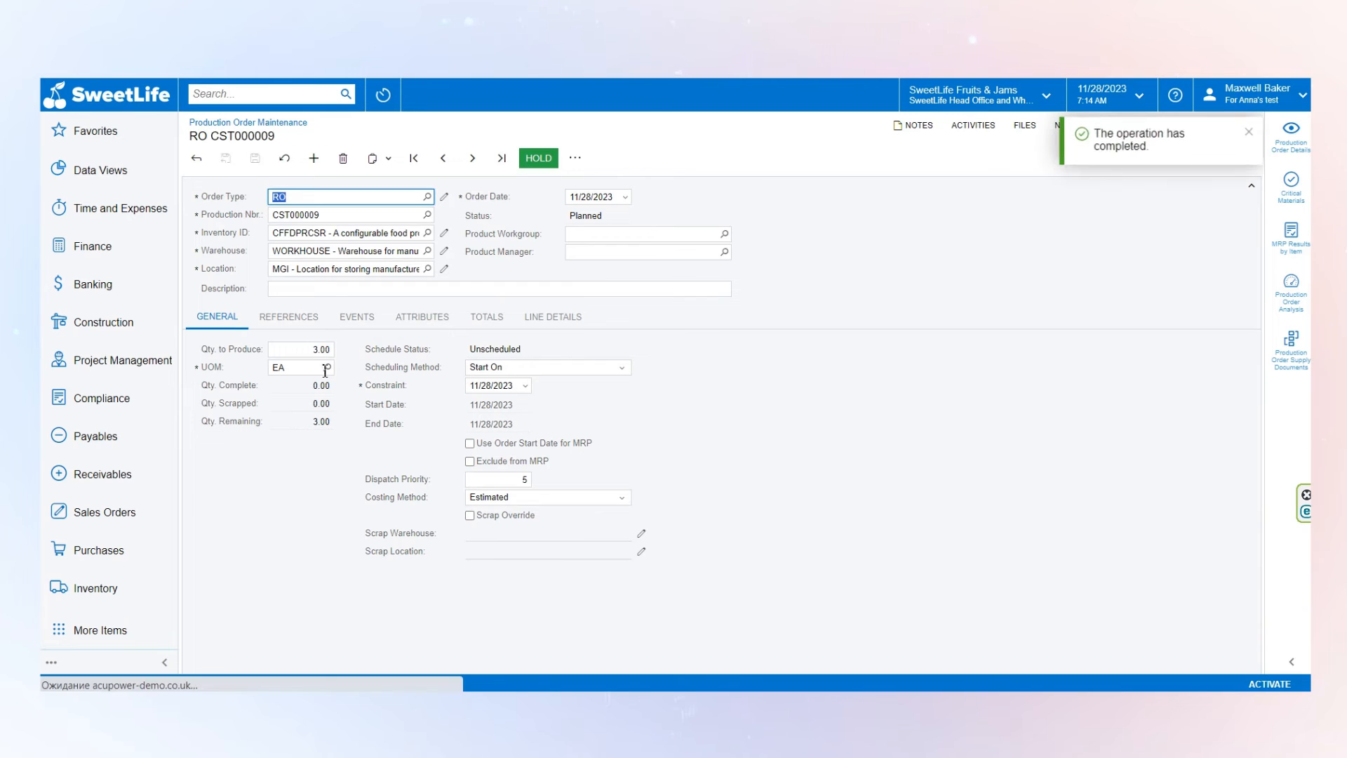
Step: Configure the production order's food processor with the GREYP paint color option and finish the configuration
click(314, 330)
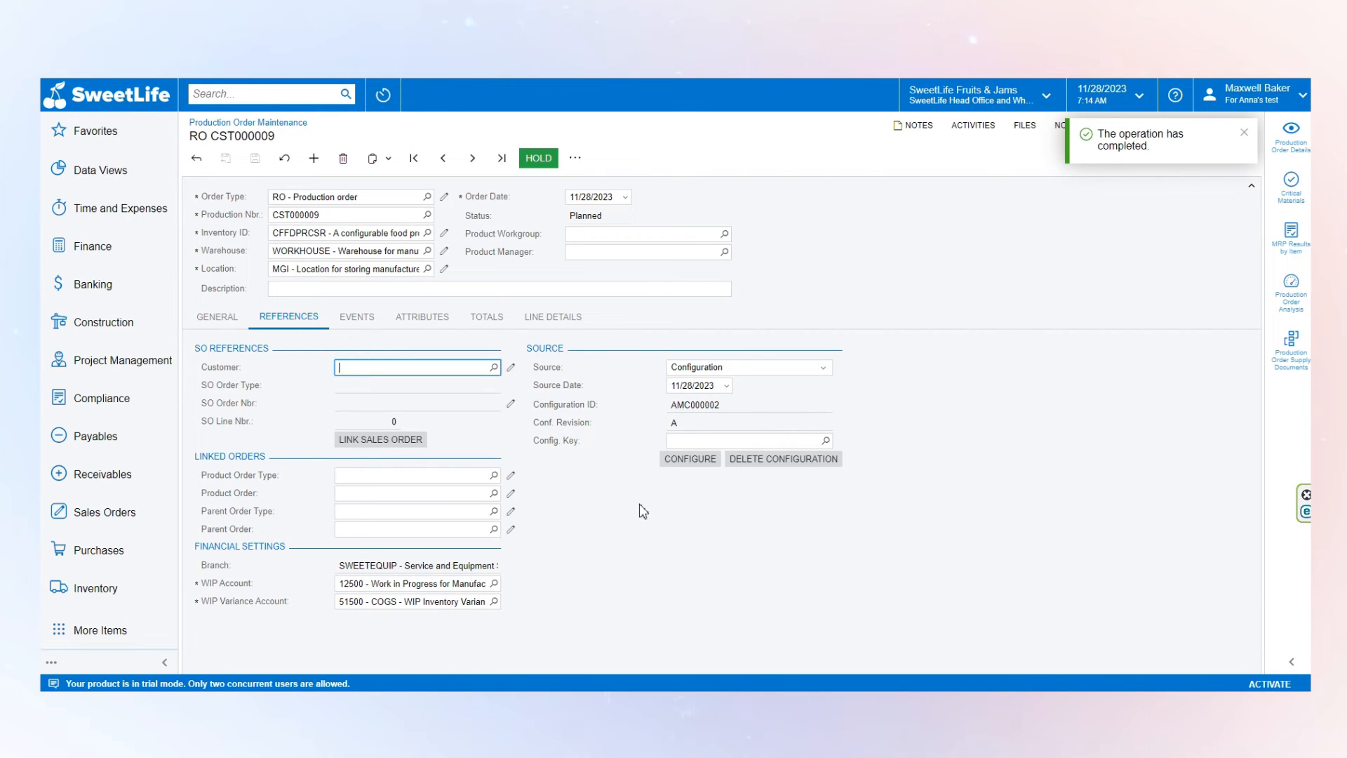
click(668, 460)
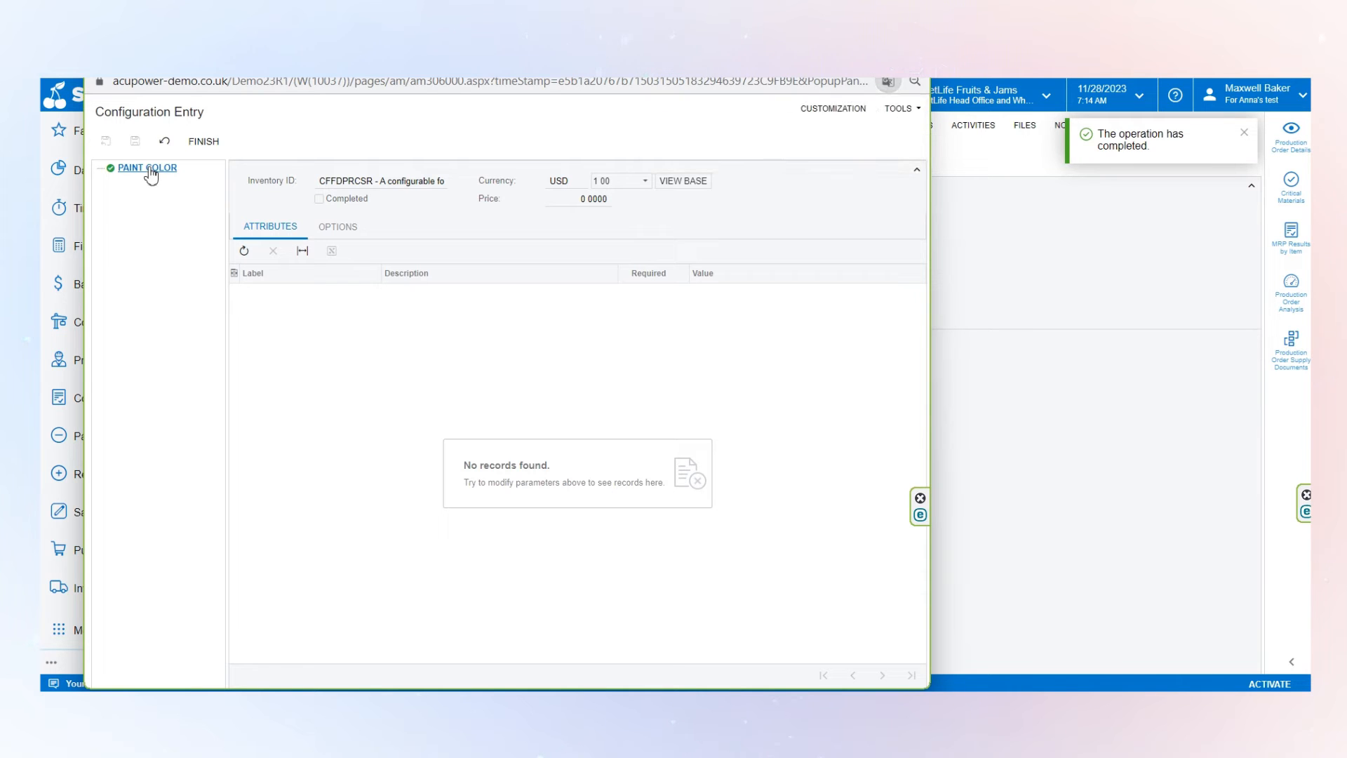
click(358, 225)
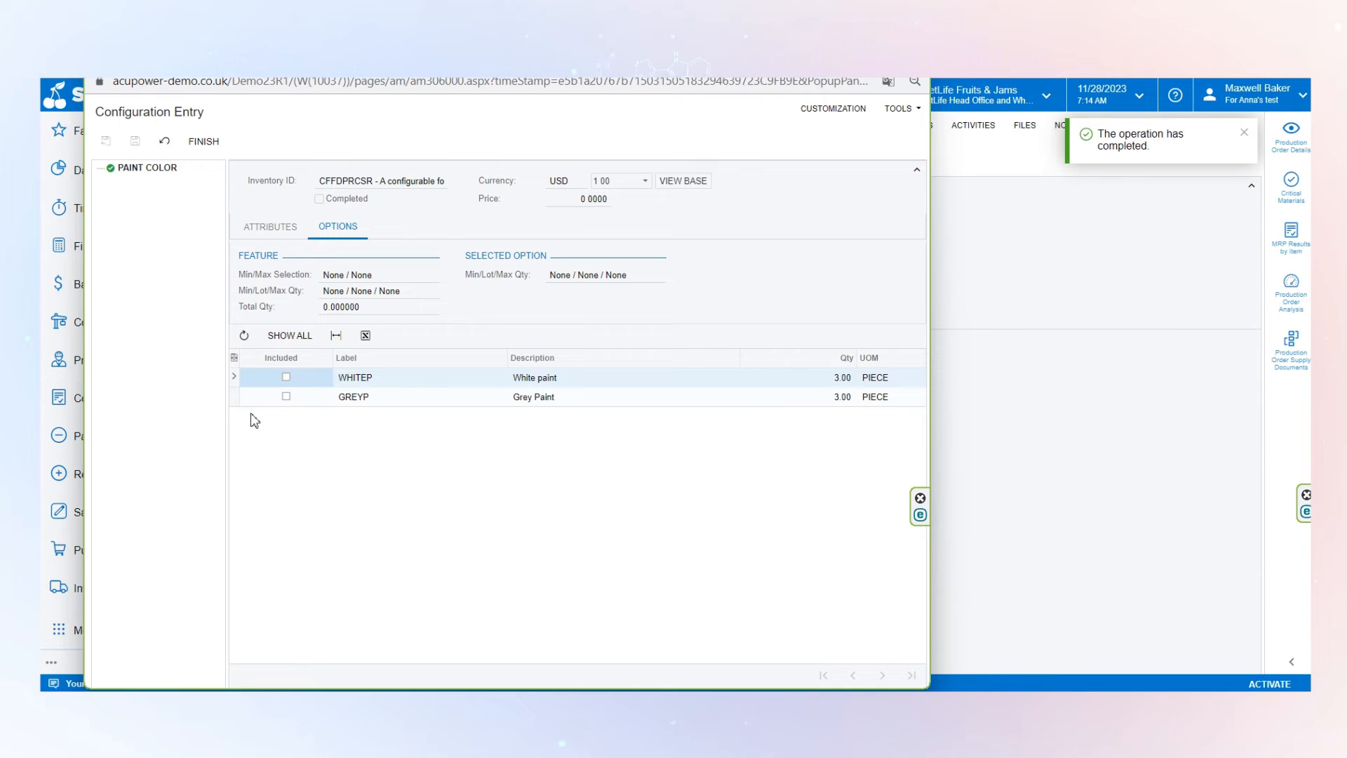
click(285, 396)
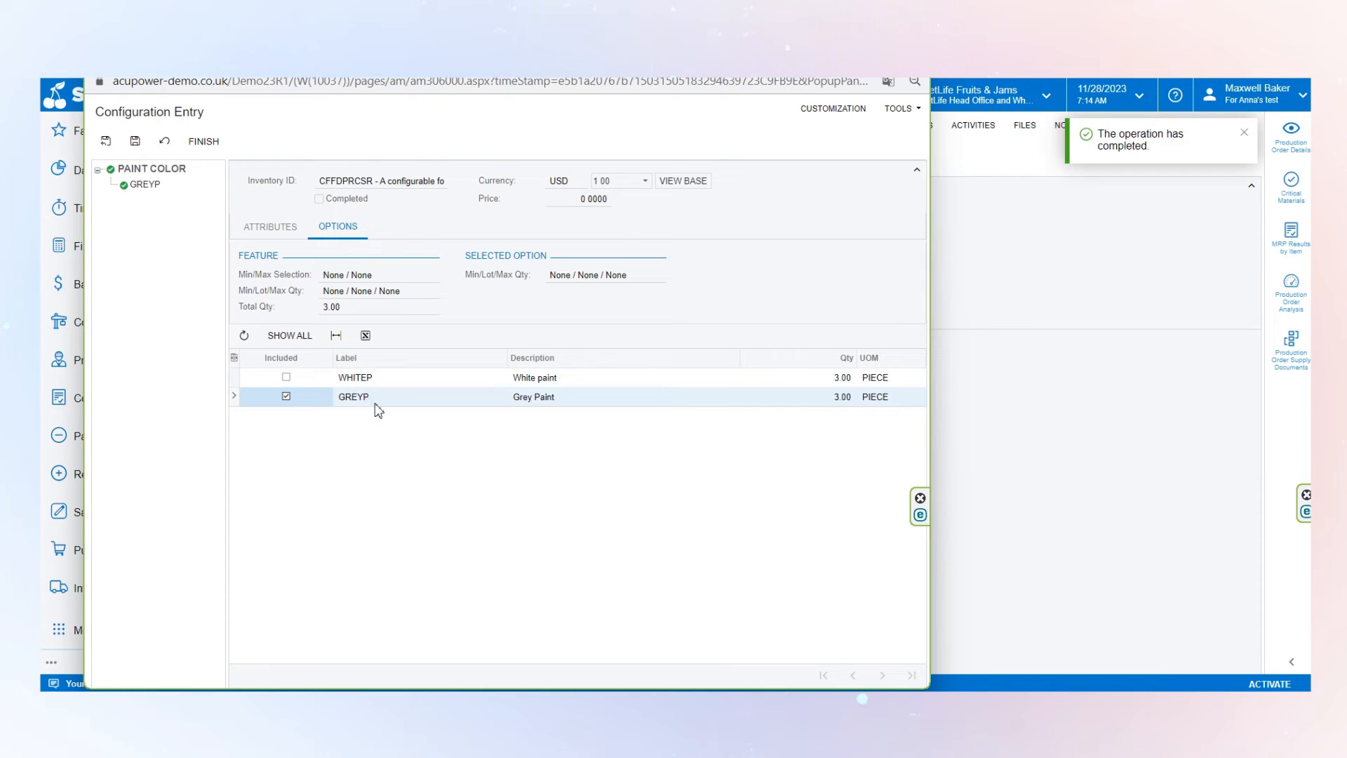
click(210, 142)
click(914, 64)
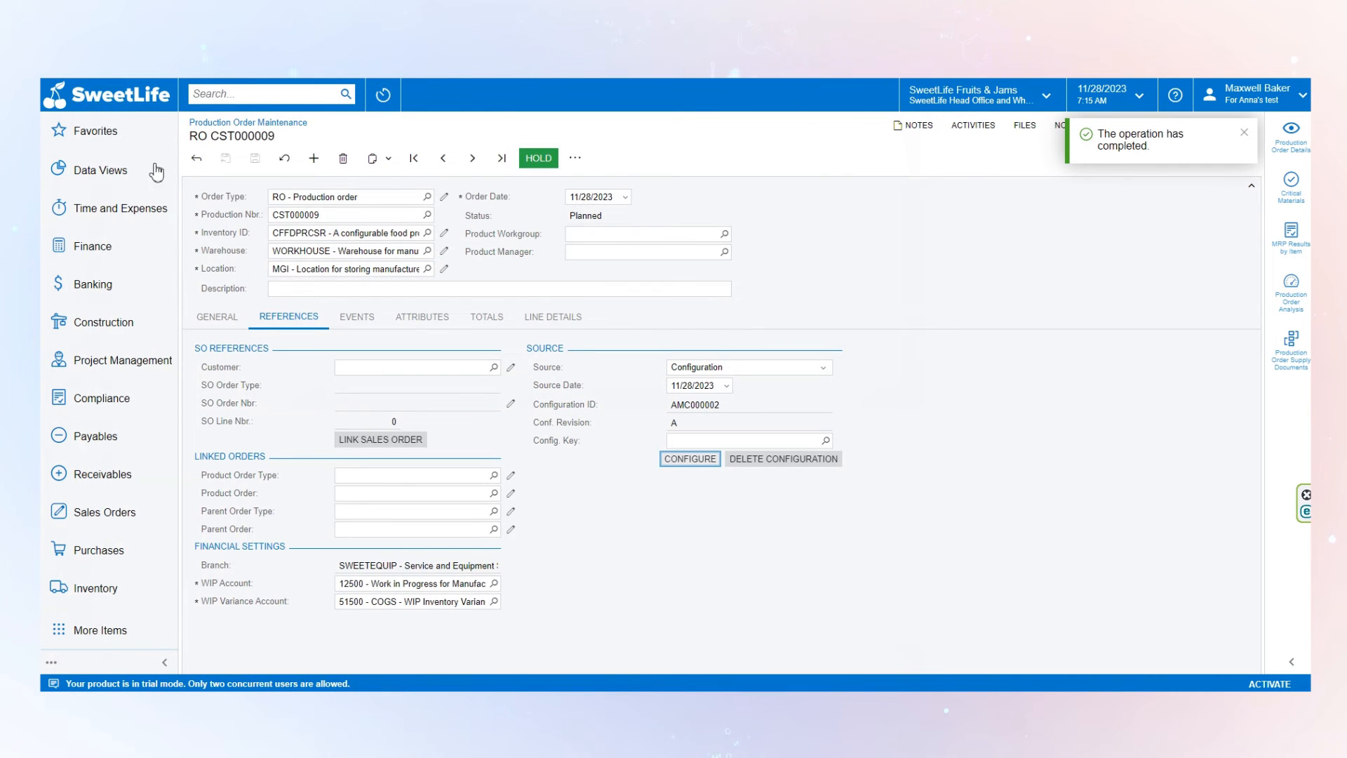
Step: Release the production order and view its planned, actual and variance totals
click(536, 165)
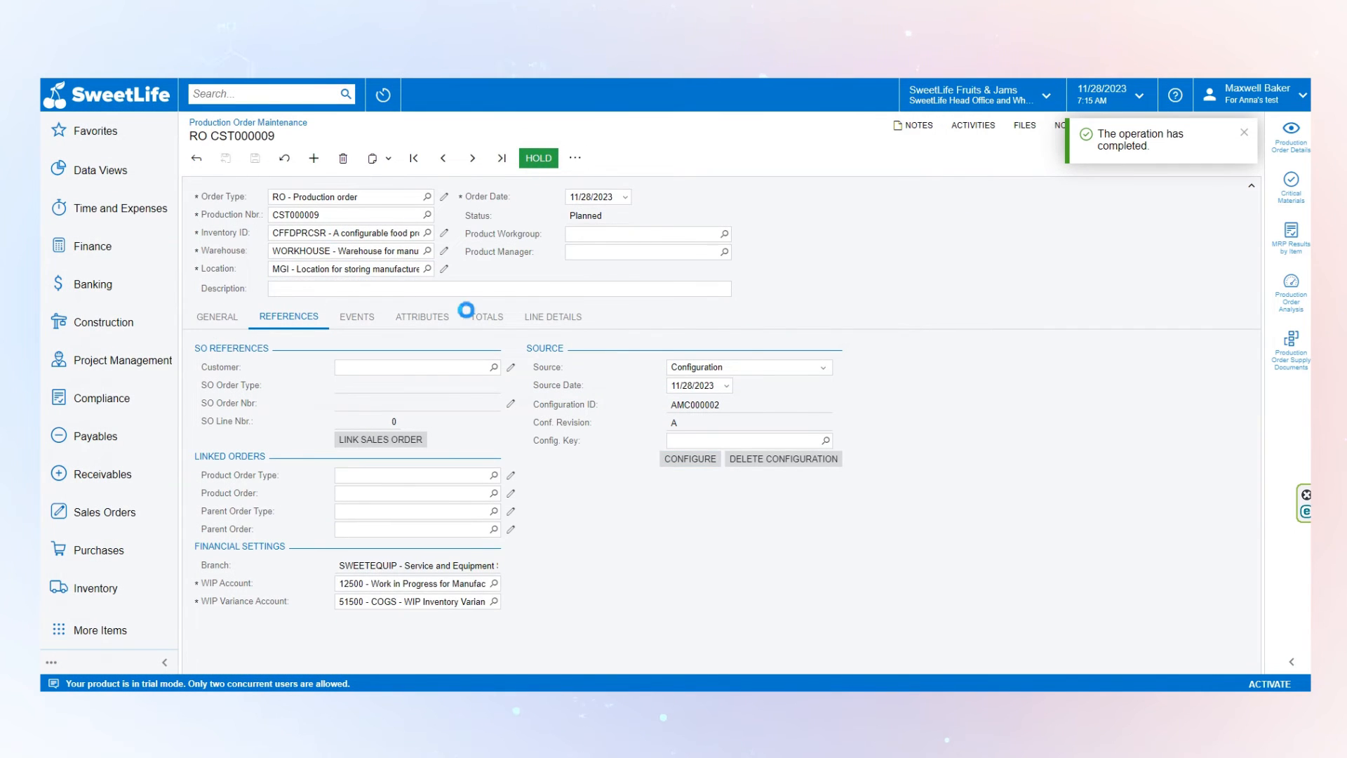
click(814, 171)
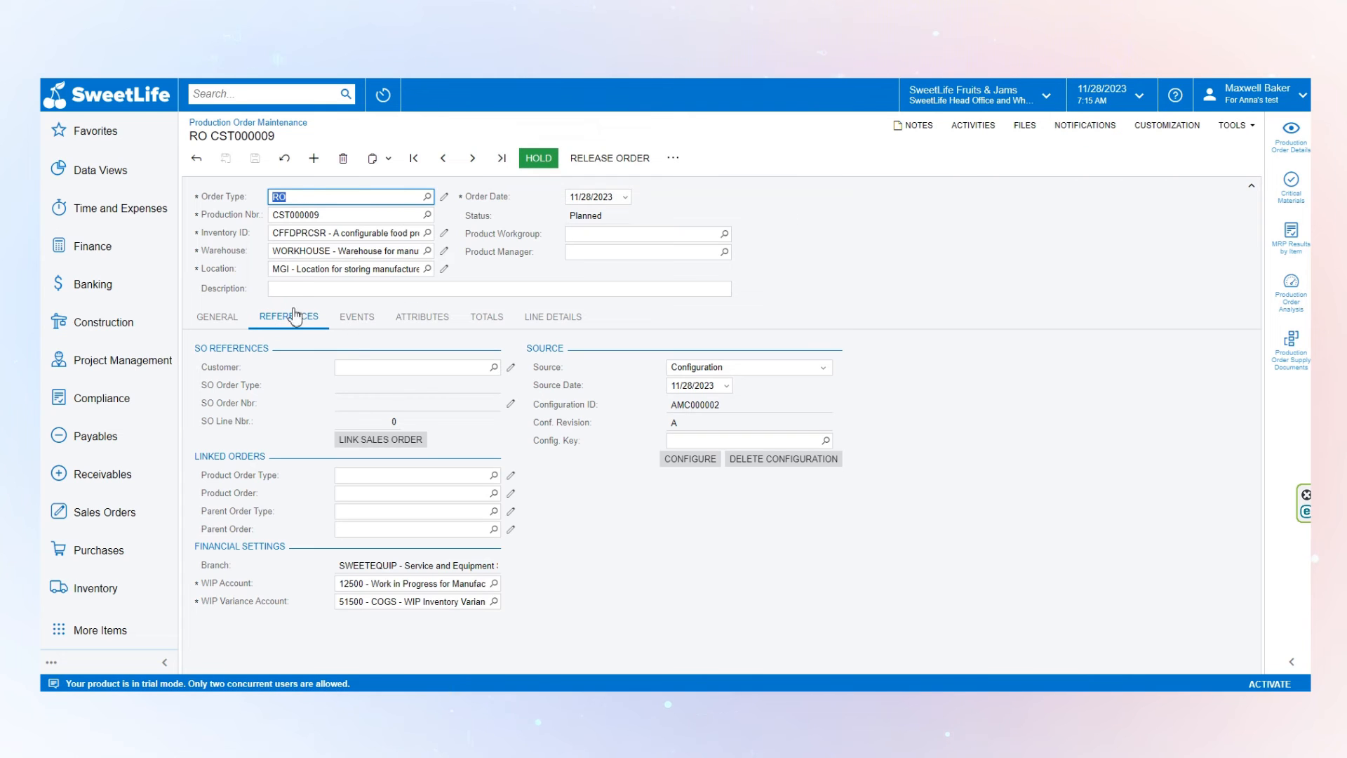
click(217, 316)
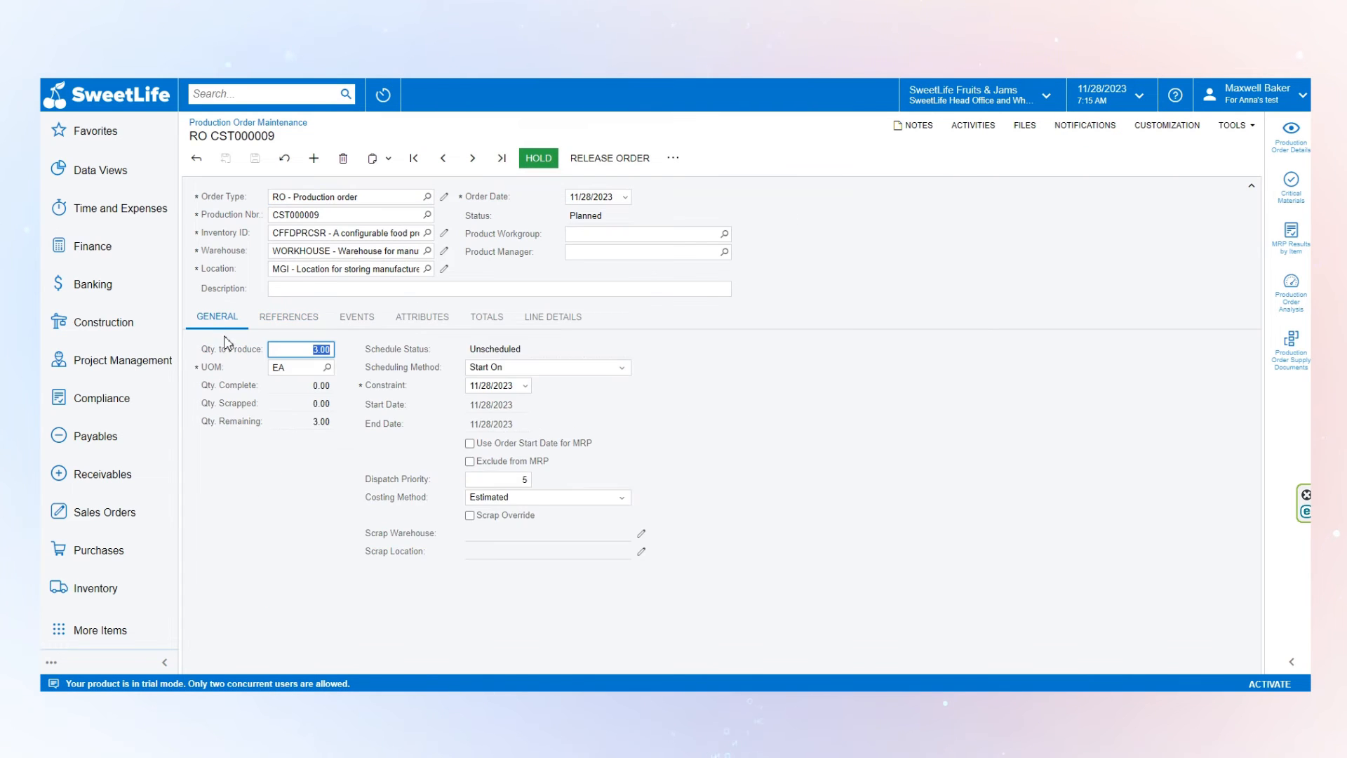
click(289, 317)
click(218, 317)
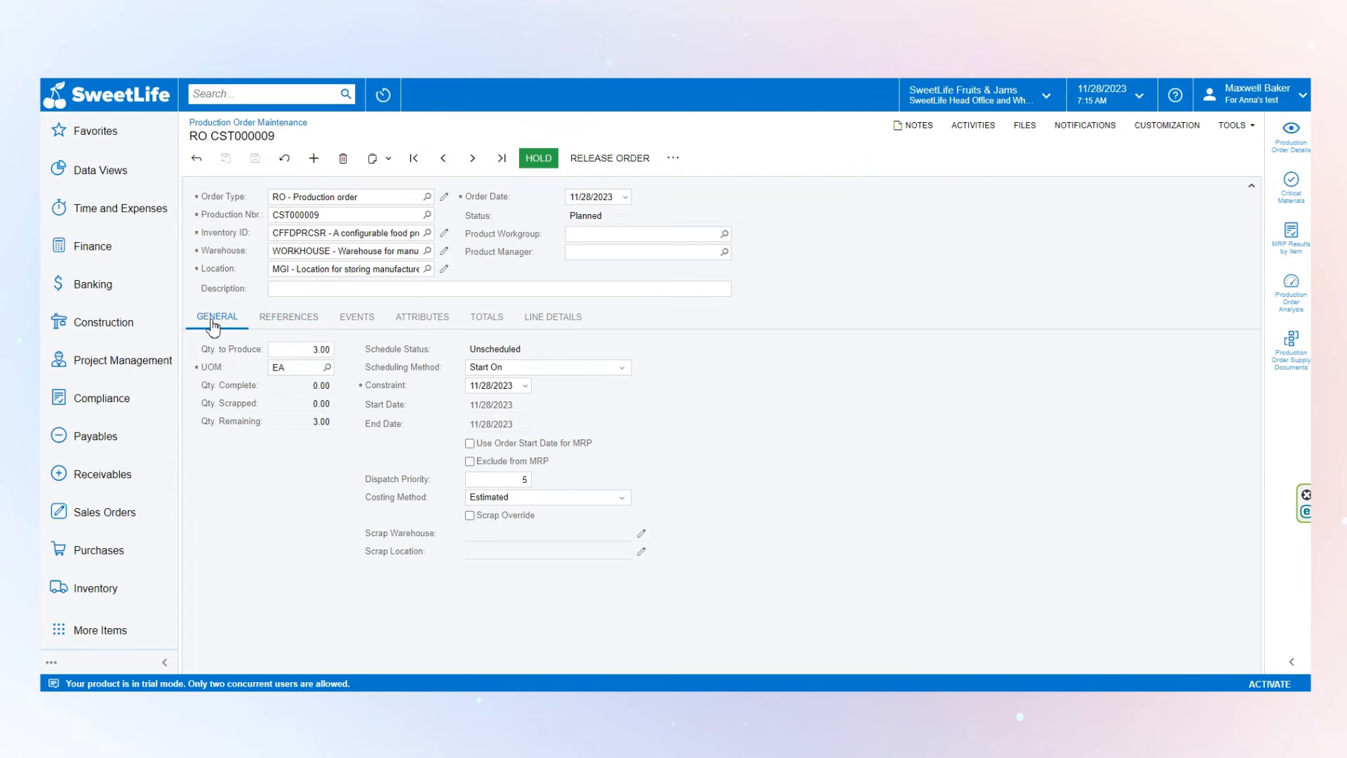
click(299, 326)
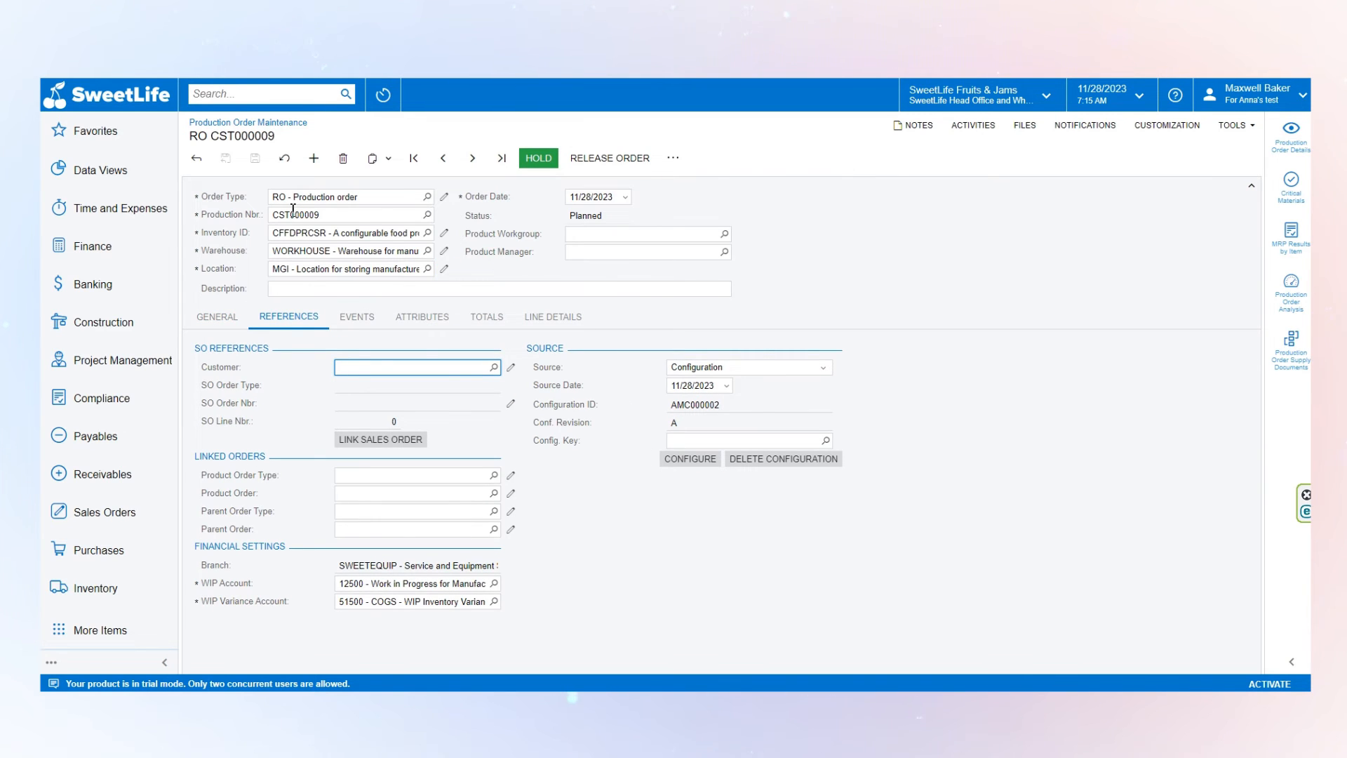
click(610, 163)
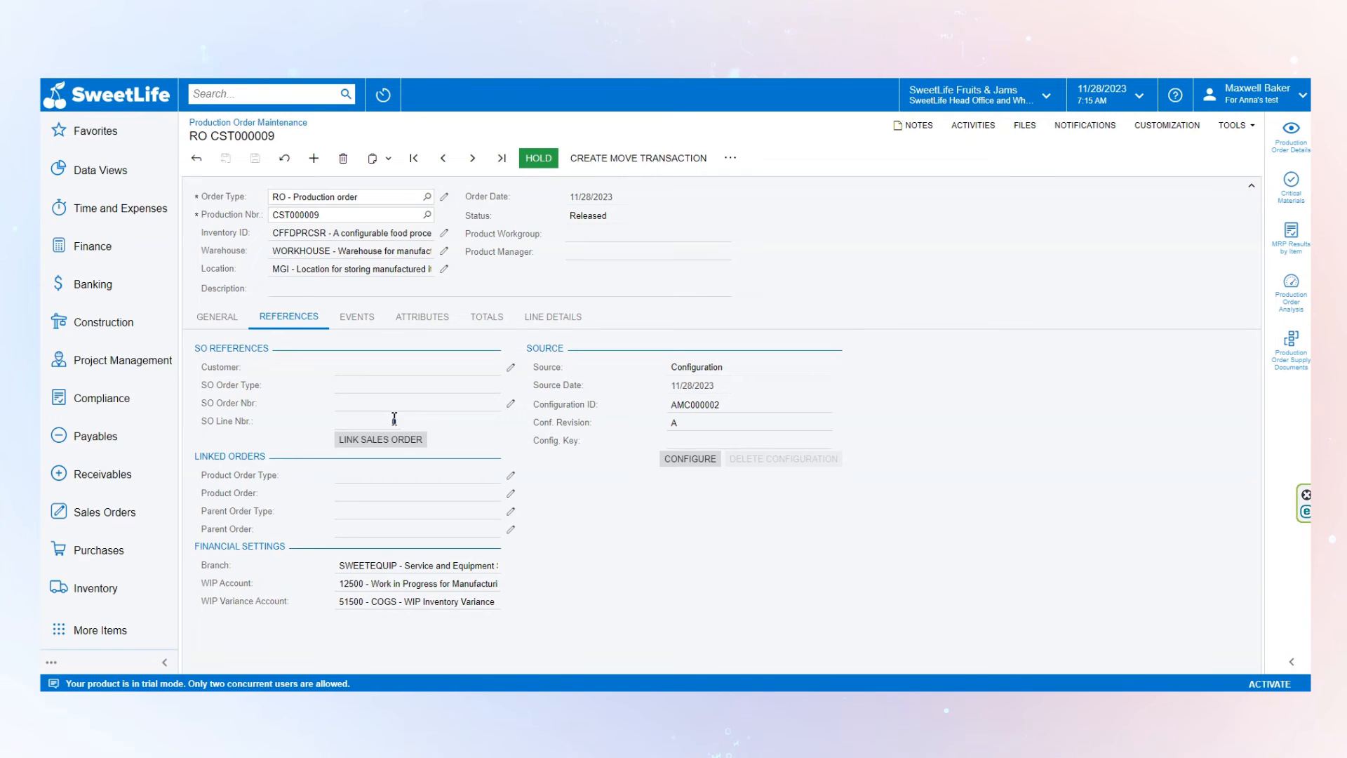
click(500, 322)
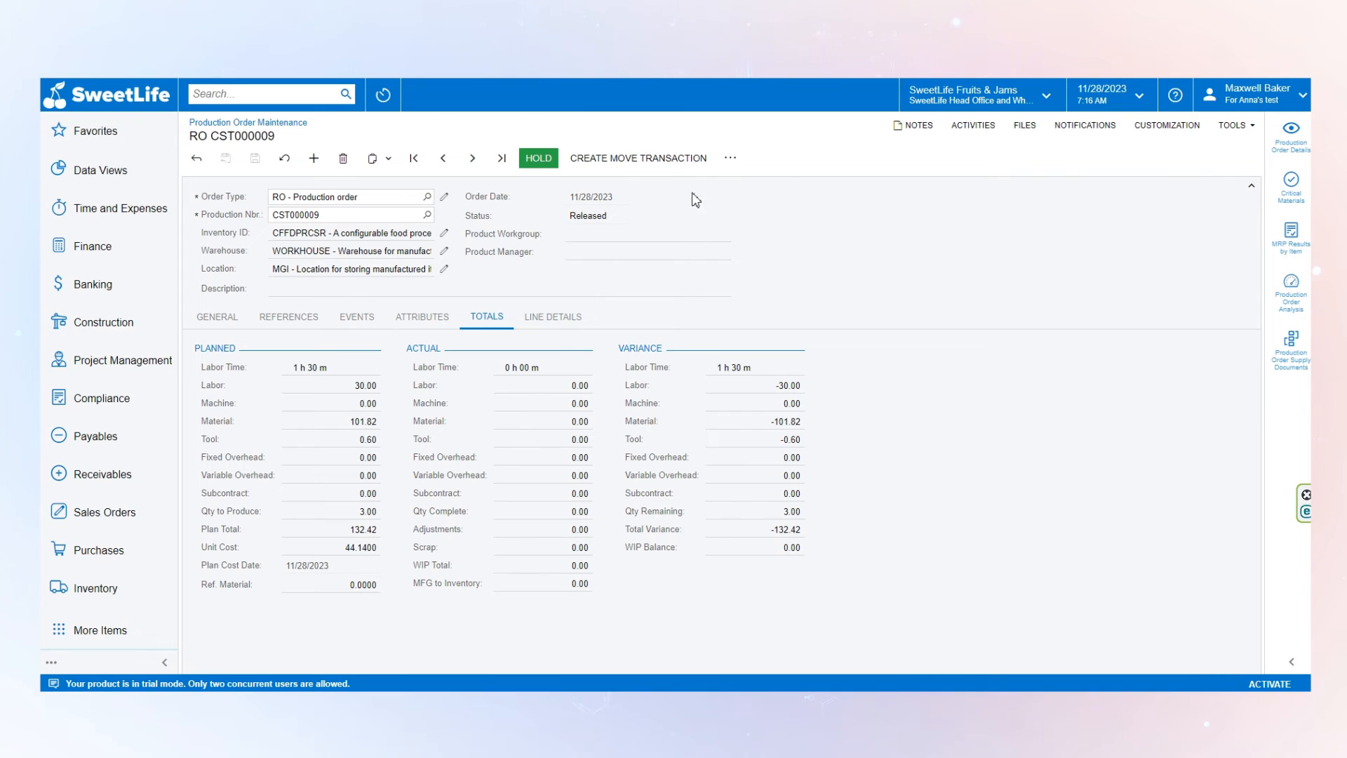
Step: Start releasing materials for the production order and select all listed materials for the new batch
click(730, 157)
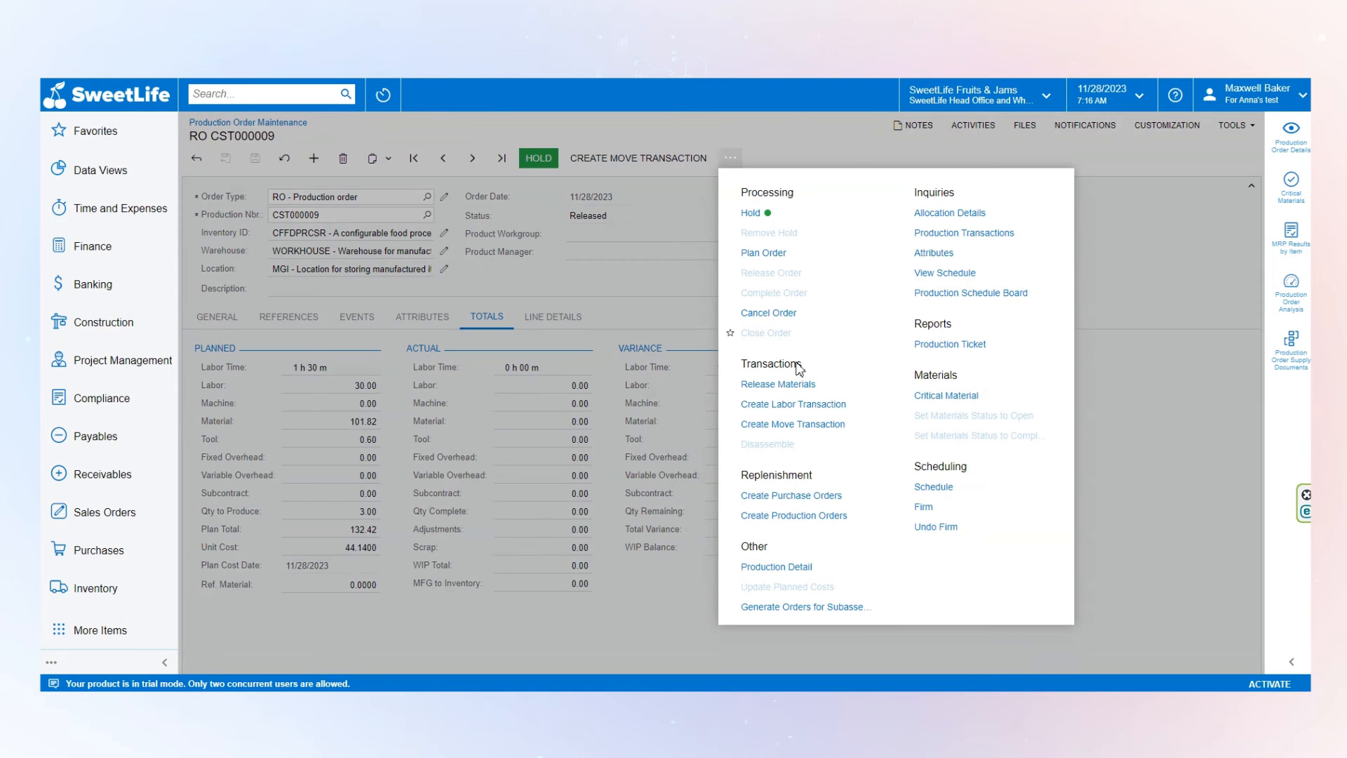
click(779, 384)
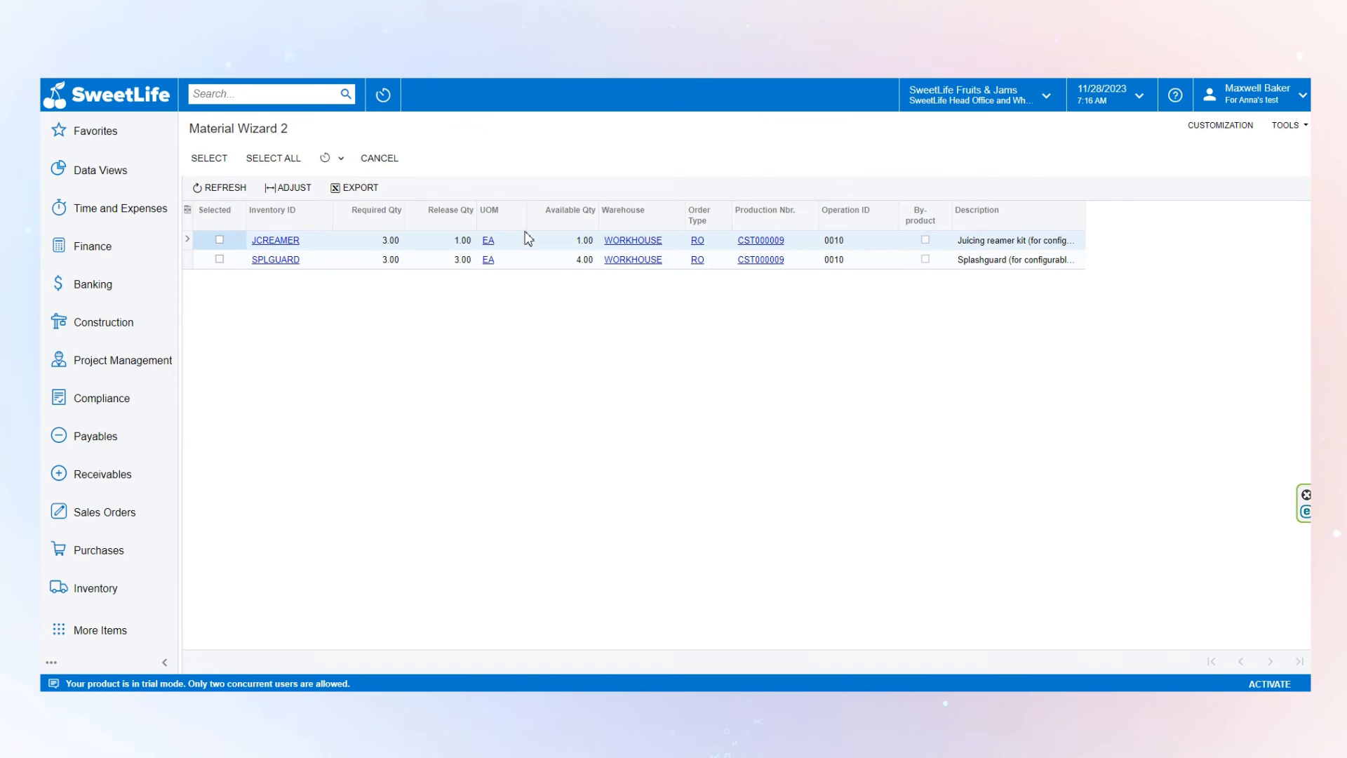
click(320, 260)
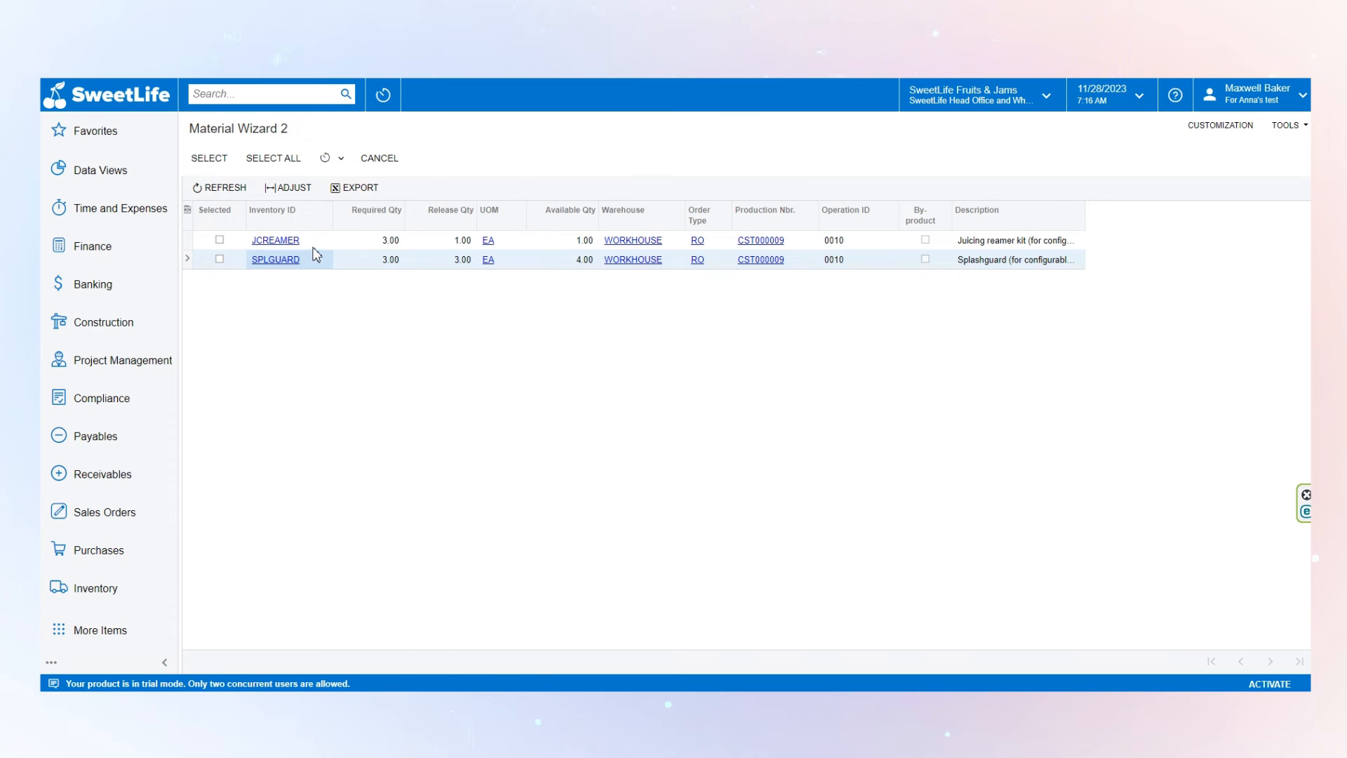
click(295, 165)
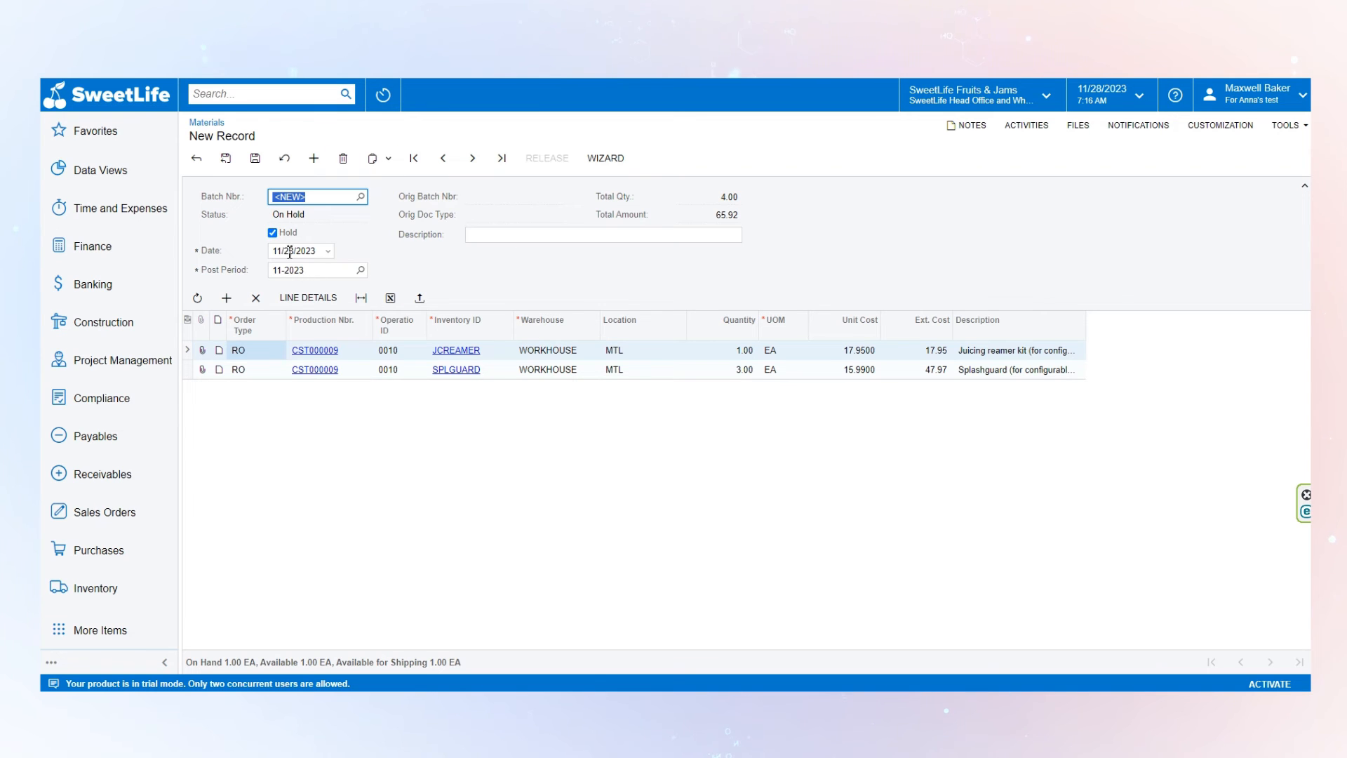
Step: Take the materials batch off hold, save it and release it
click(272, 232)
click(255, 158)
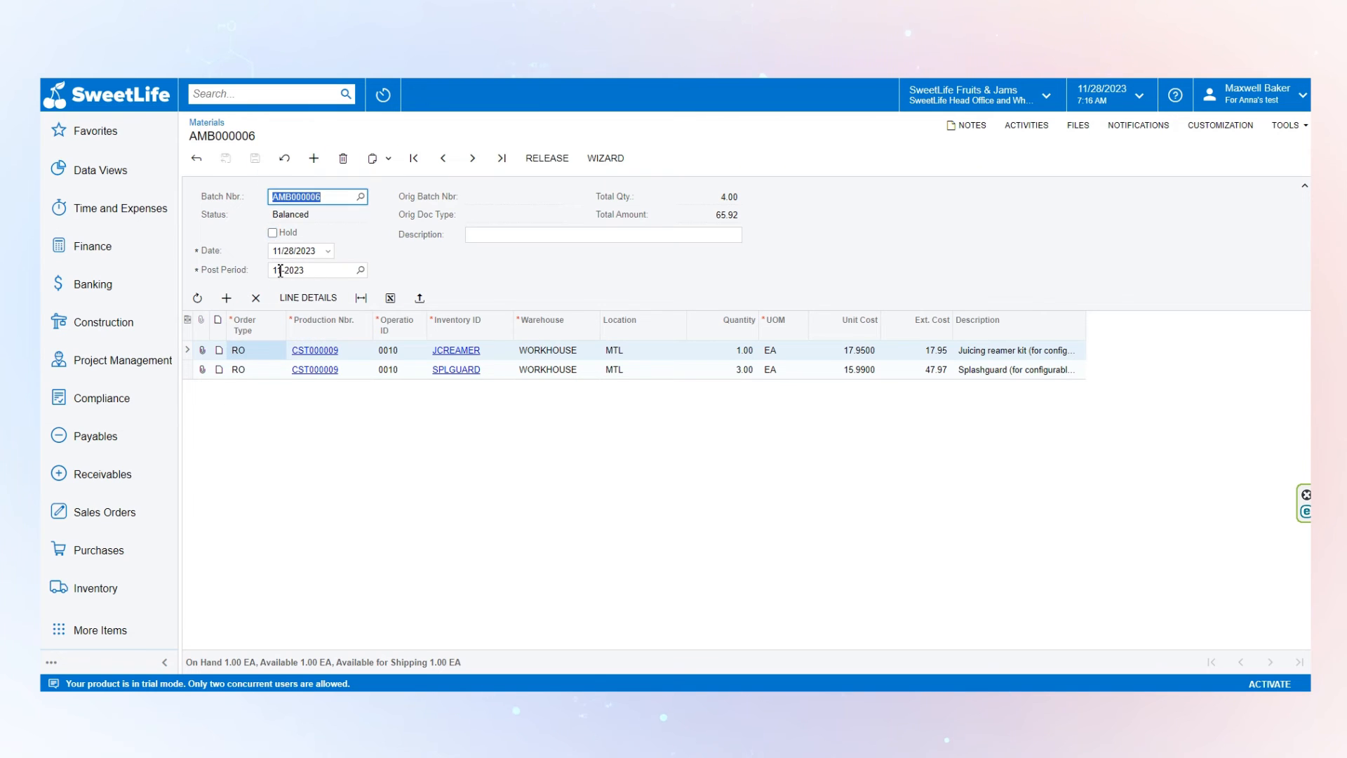
click(542, 159)
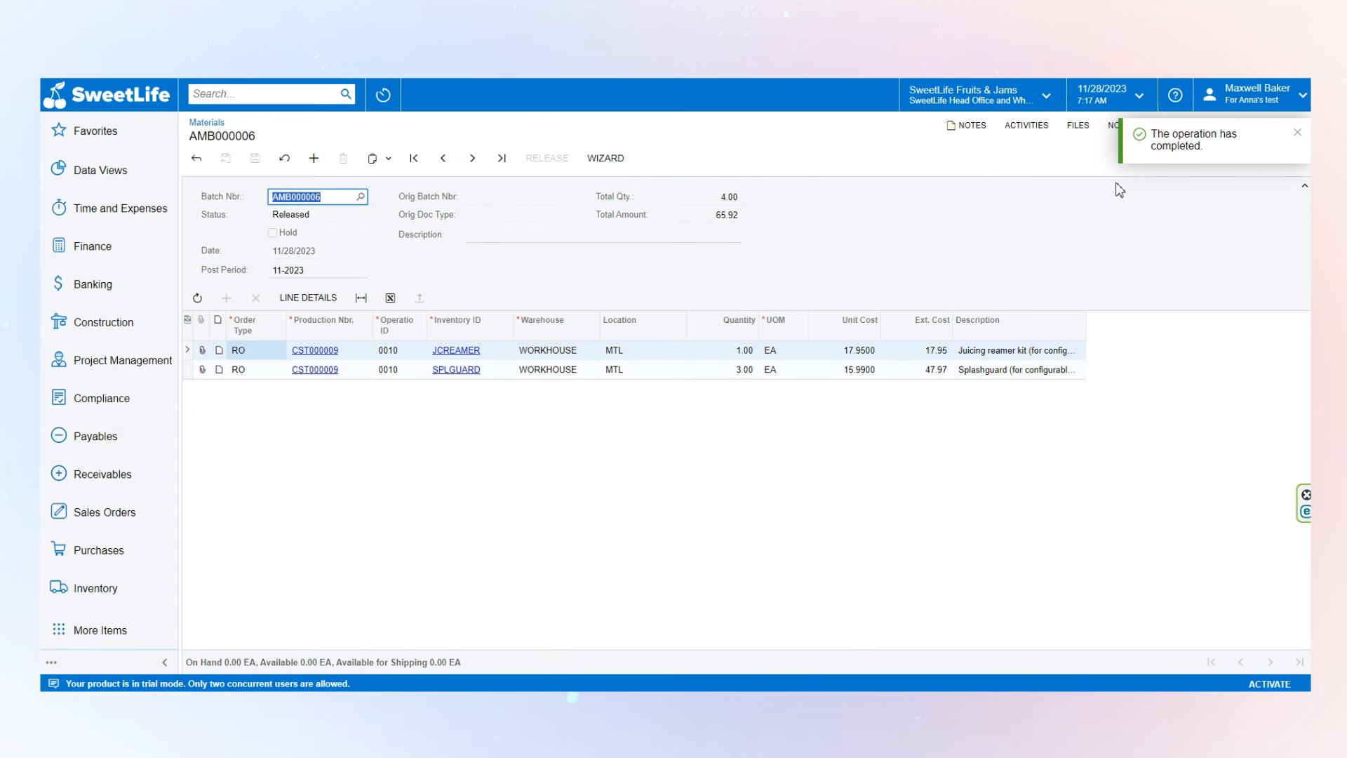
Step: Find the inventory Issues list and examine the latest issue, generated for the production materials
click(320, 93)
text(issue)
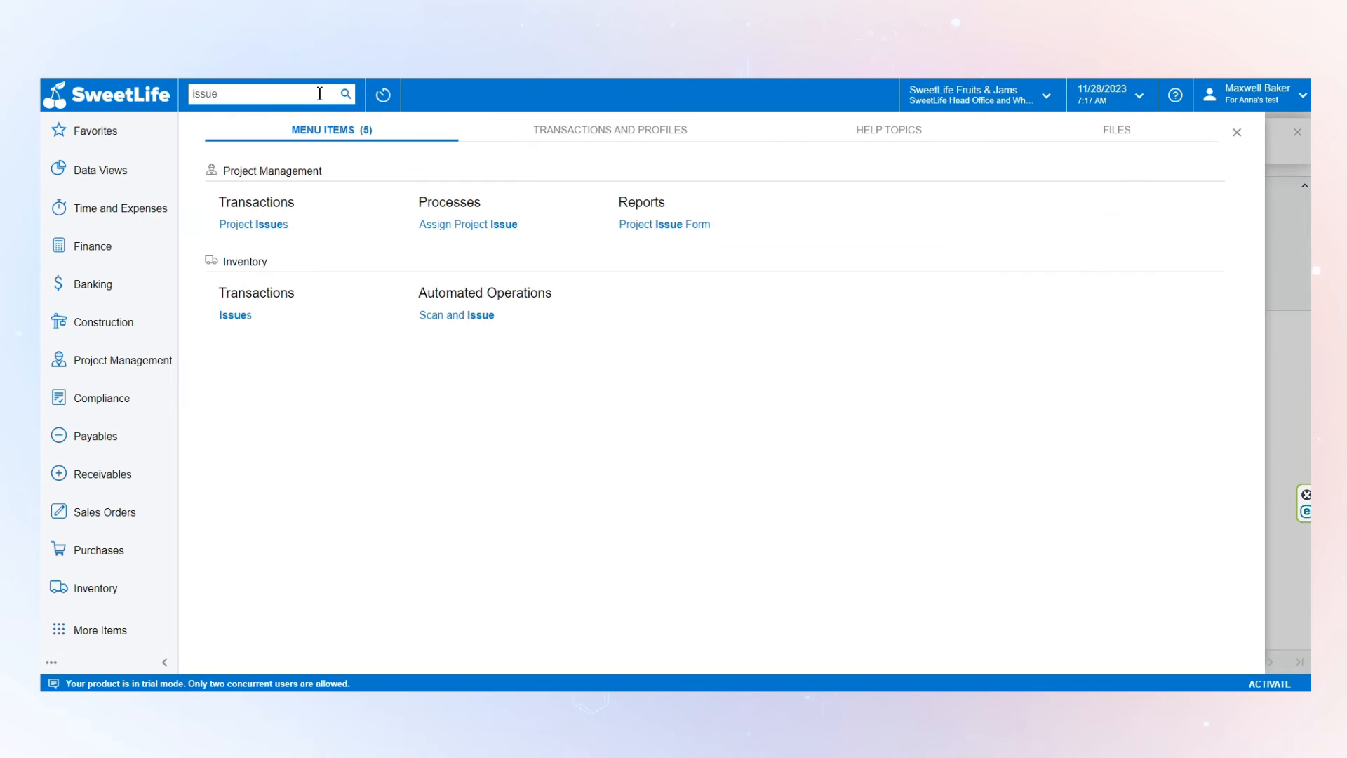
click(280, 316)
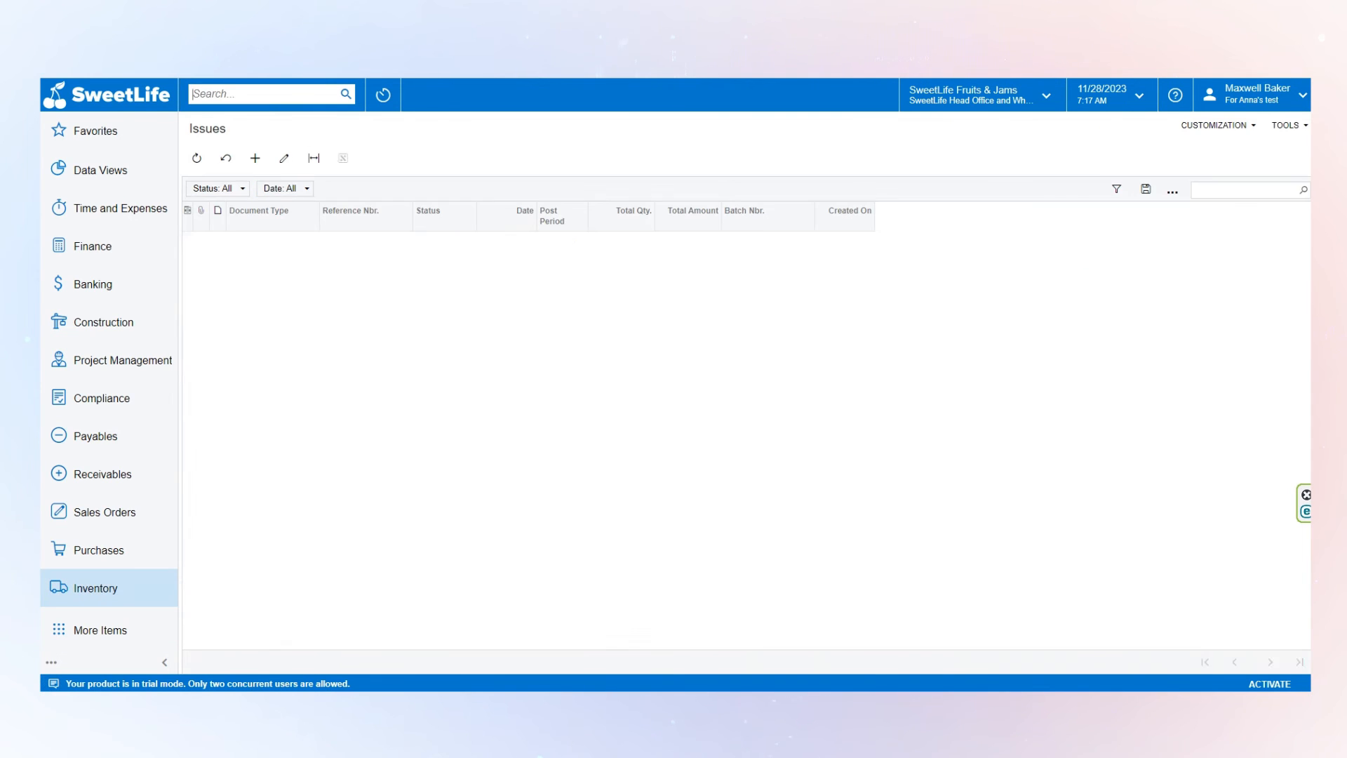
click(349, 246)
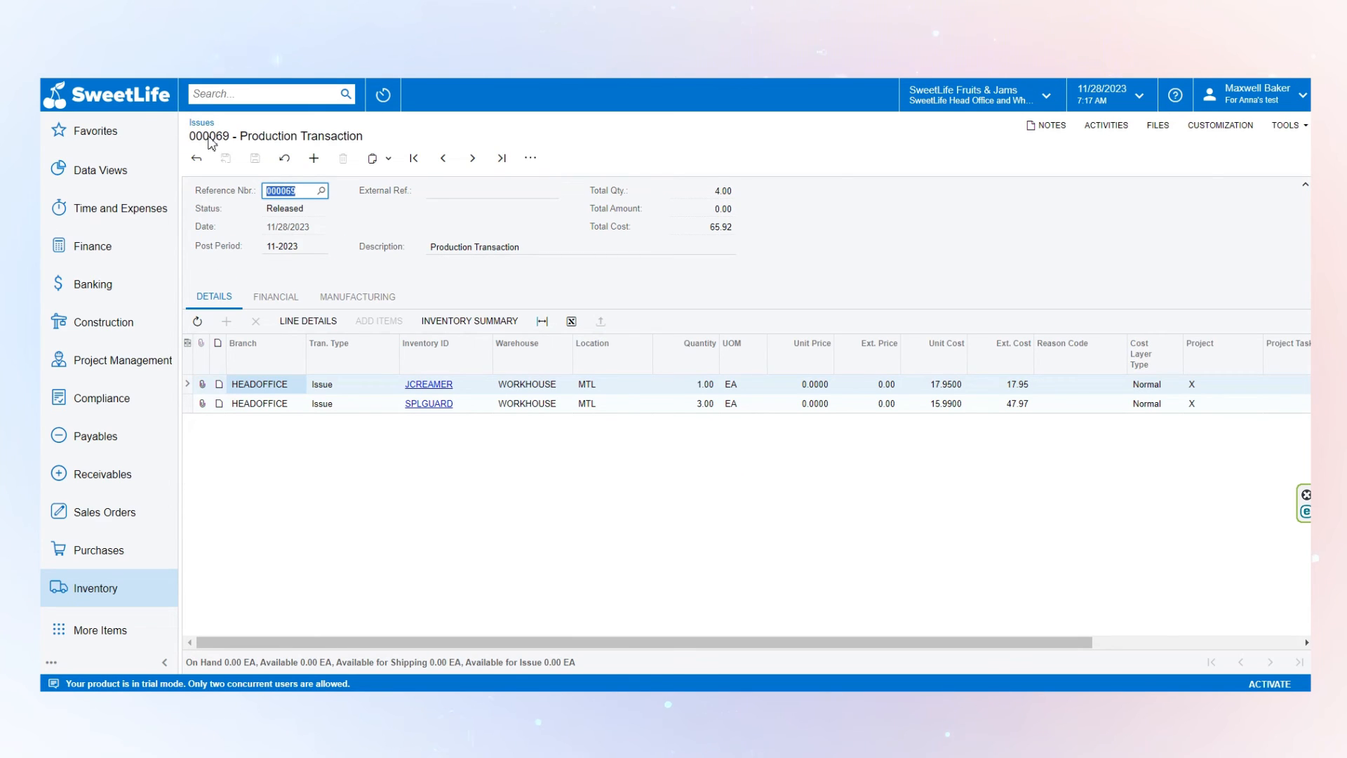
click(463, 386)
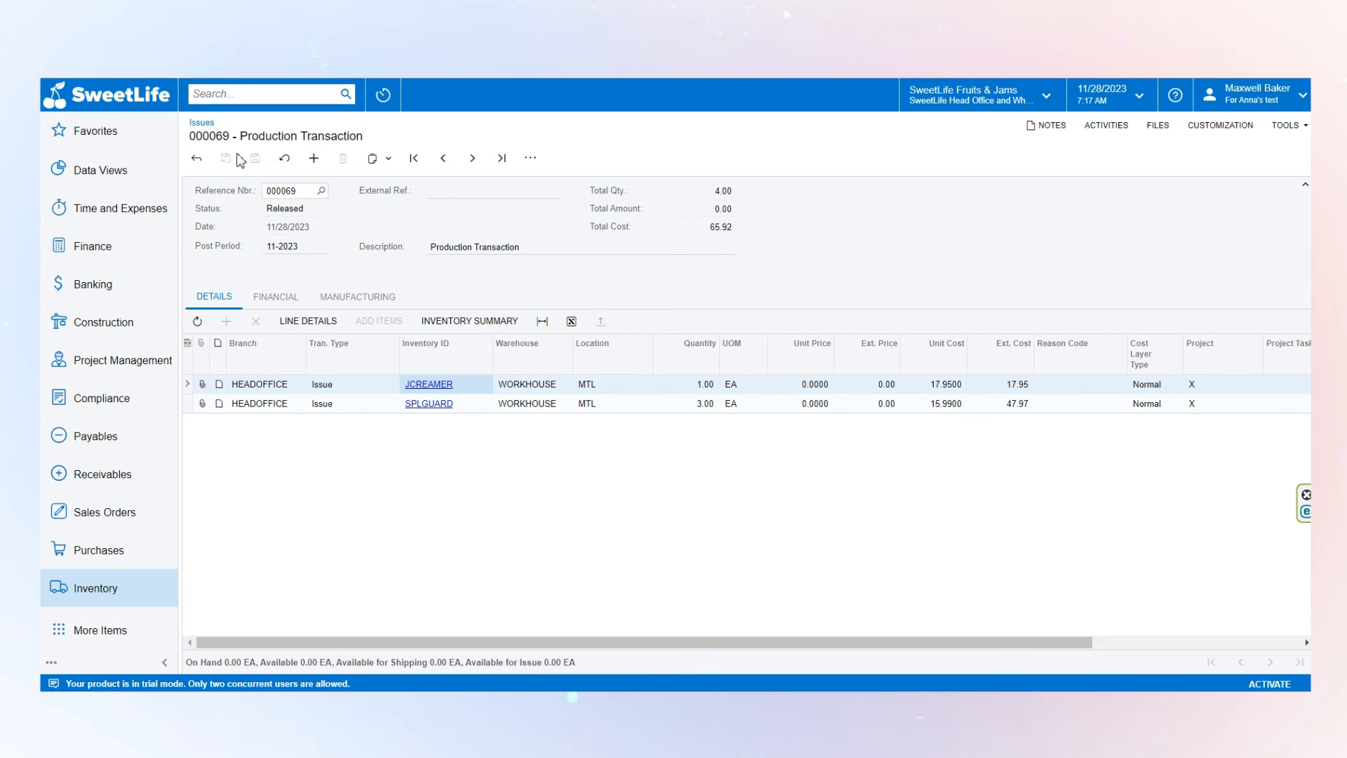
click(202, 124)
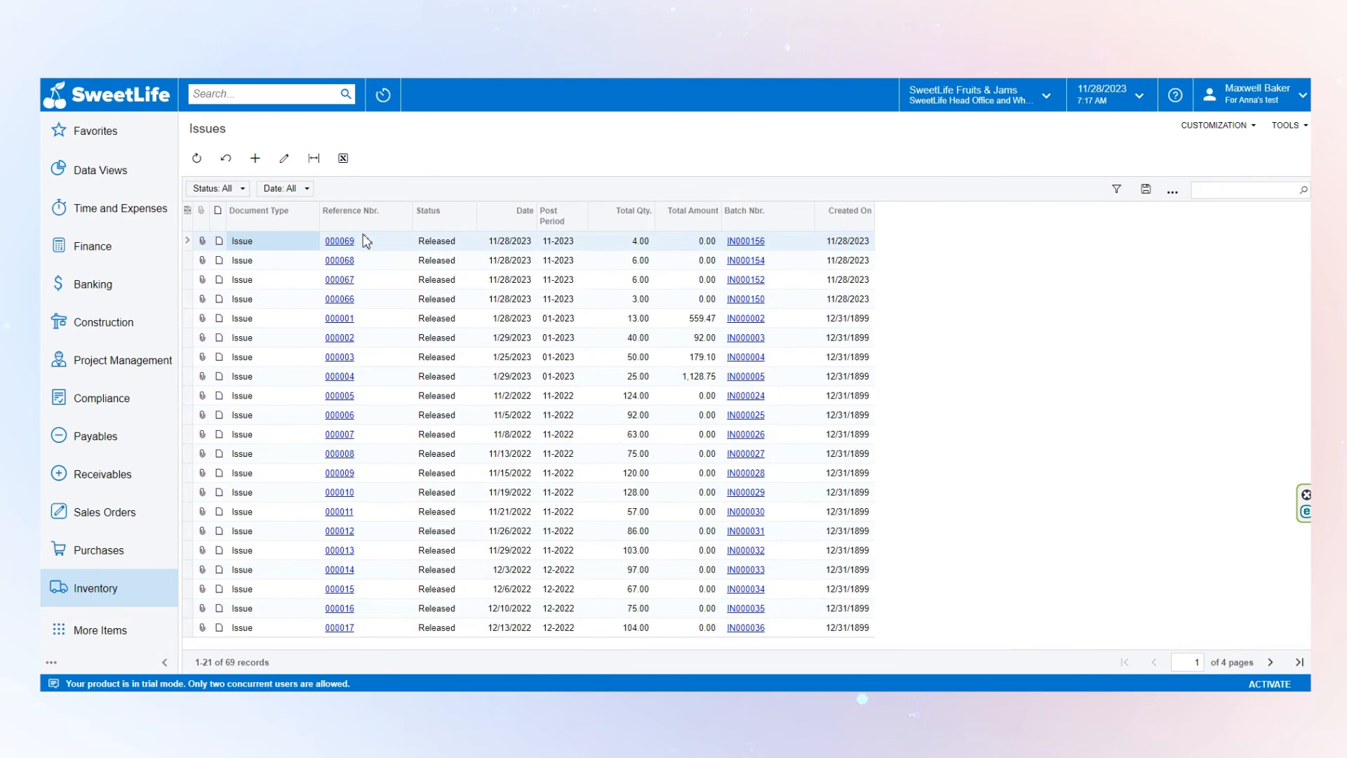
click(341, 238)
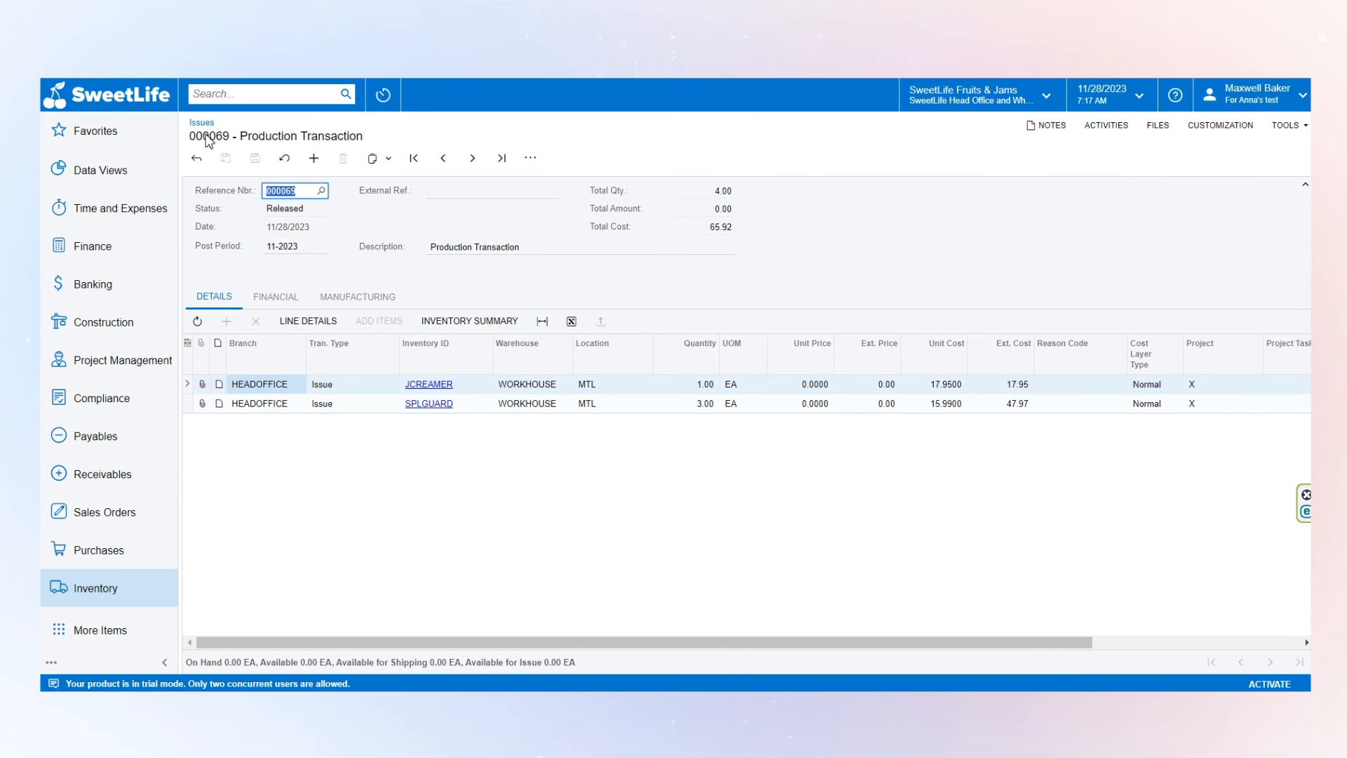
Step: Find Production Order Maintenance and reopen the in-process production order for CFFDPRCSR
click(245, 95)
text(production)
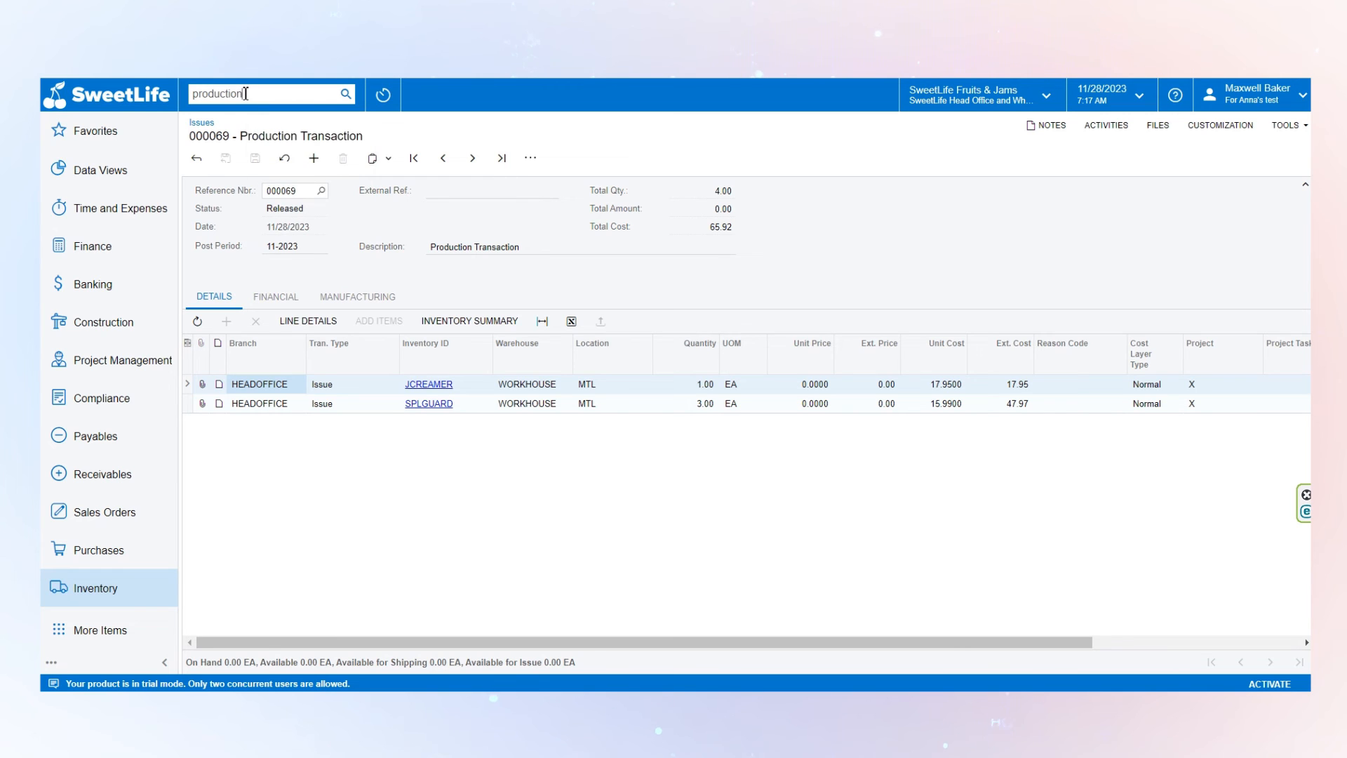
key(Return)
click(309, 363)
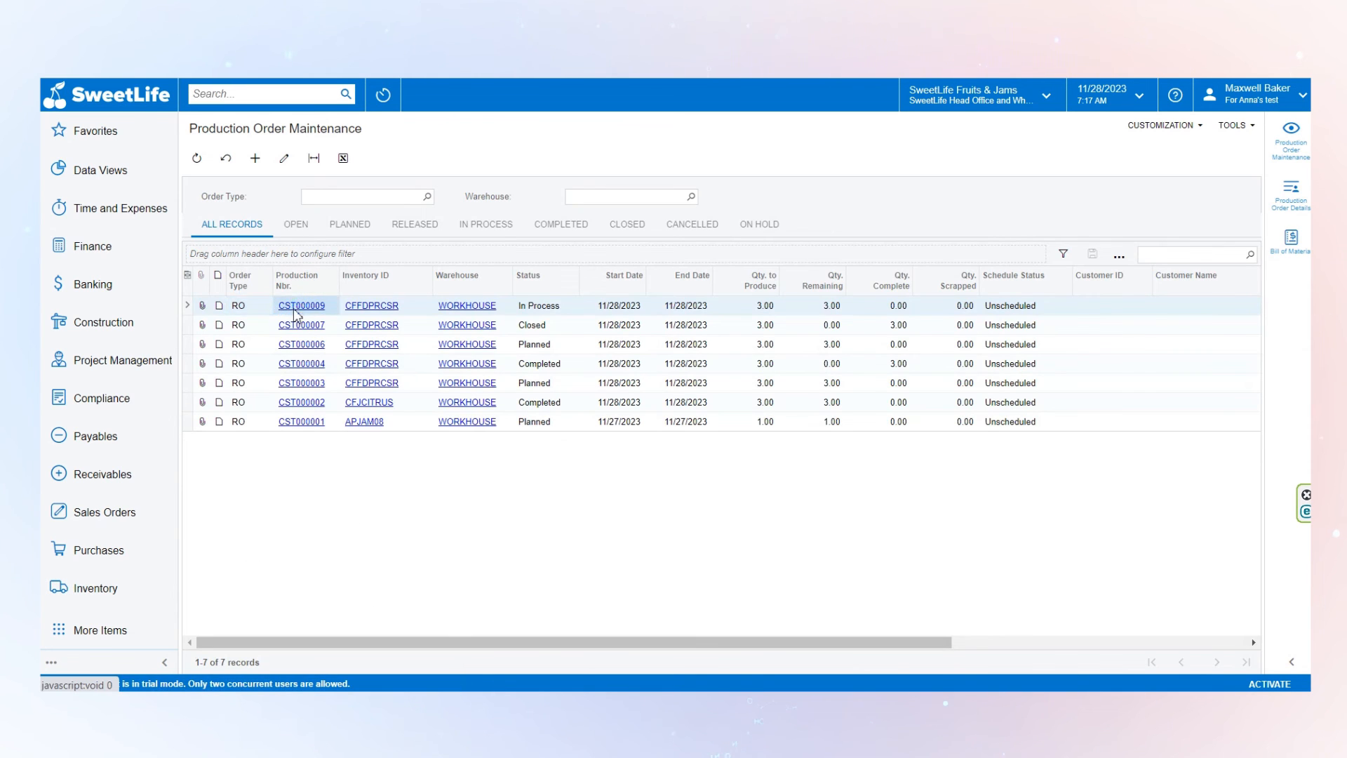
click(293, 308)
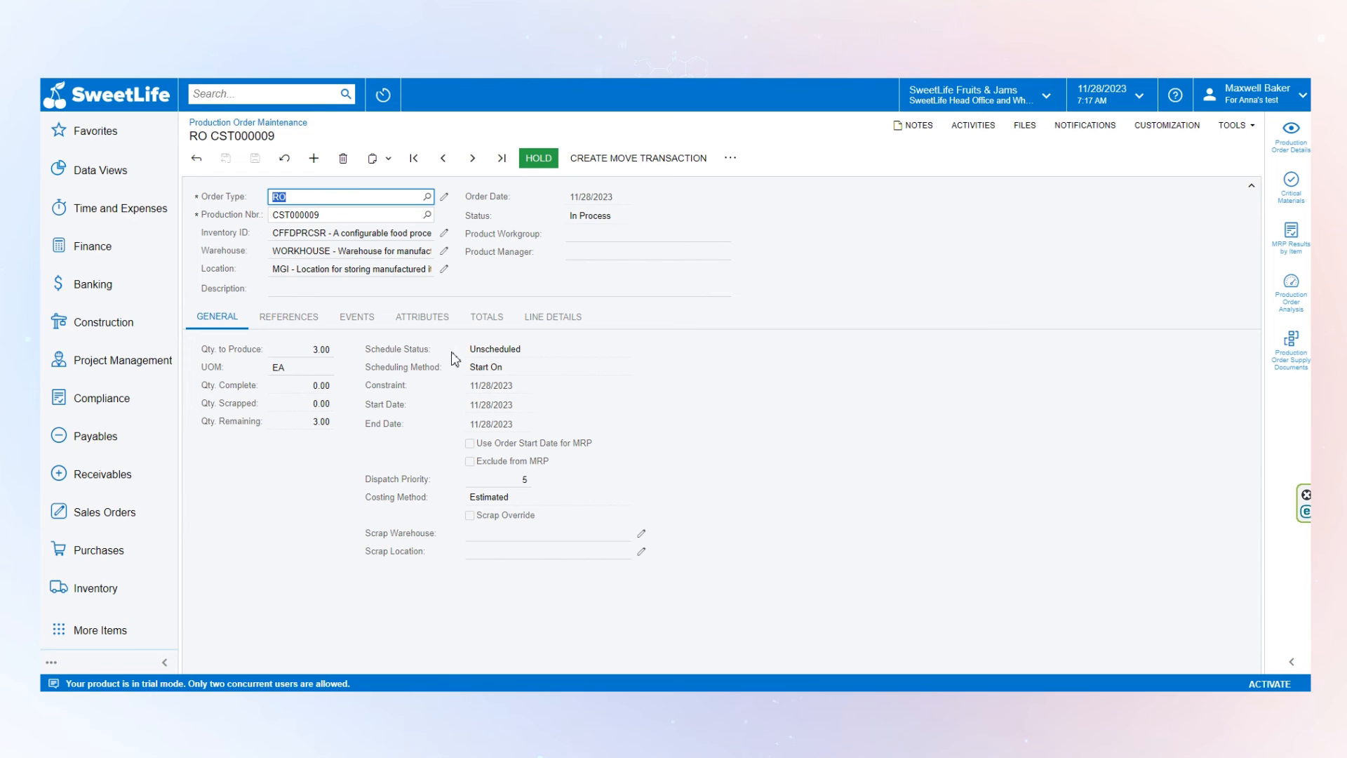
Step: Create a labor transaction from the production order
click(729, 157)
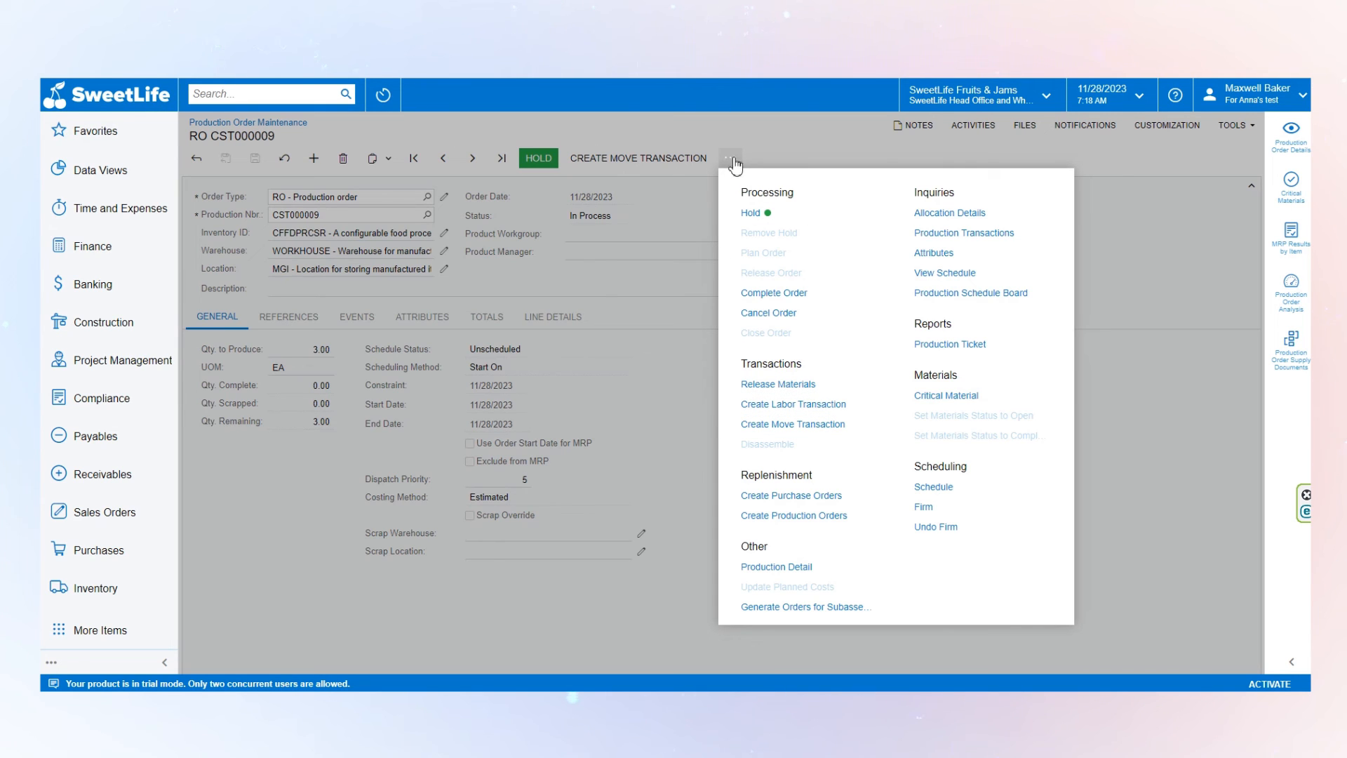
click(775, 408)
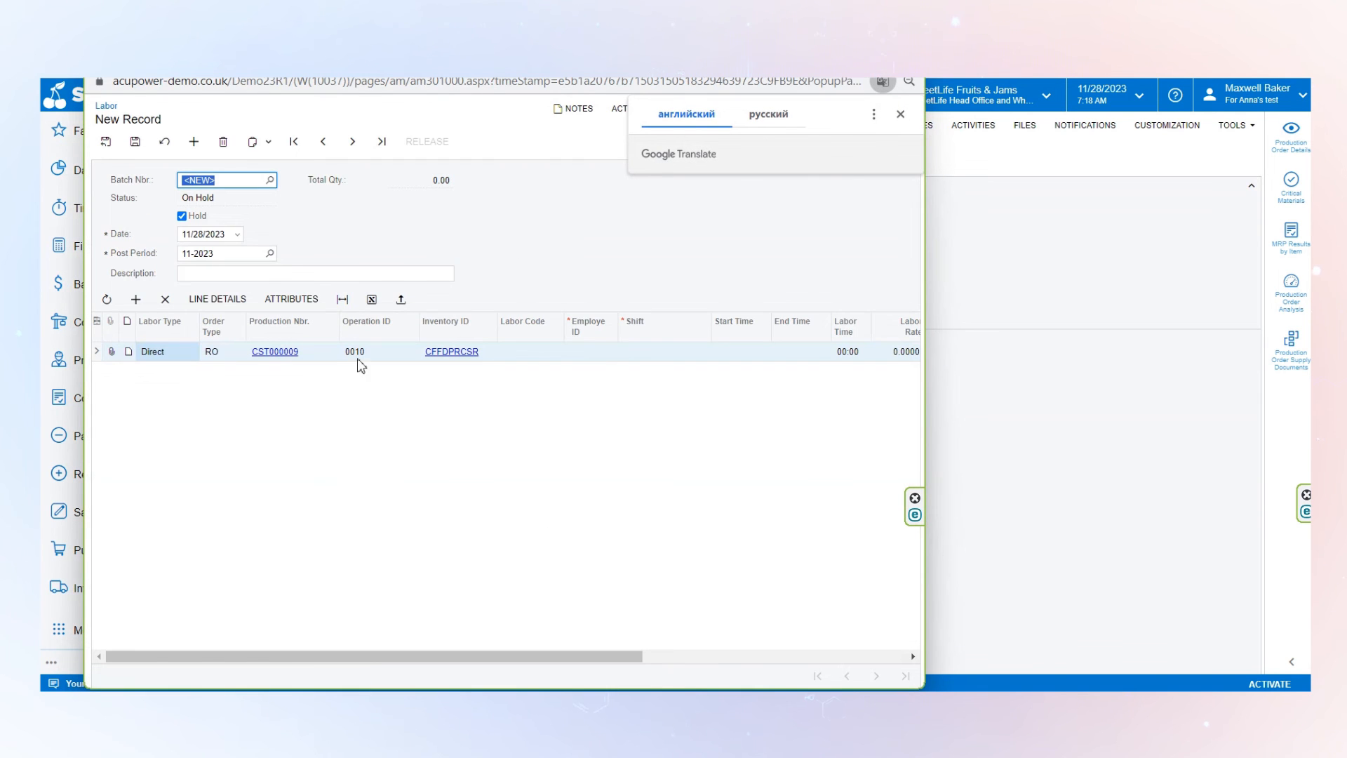
click(317, 355)
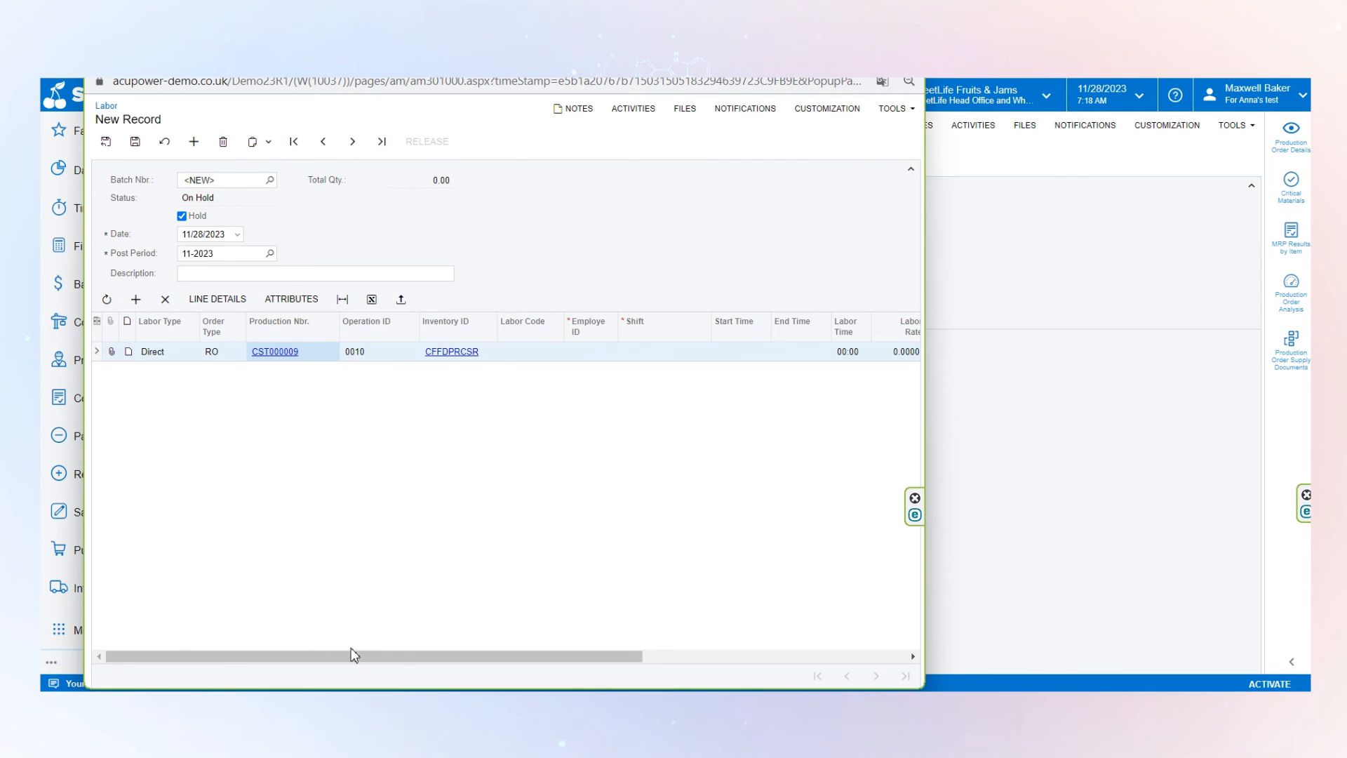
Step: Assign the first listed employee and the Monday - Friday shift (0001) to the direct labor line
drag(419, 656, 584, 655)
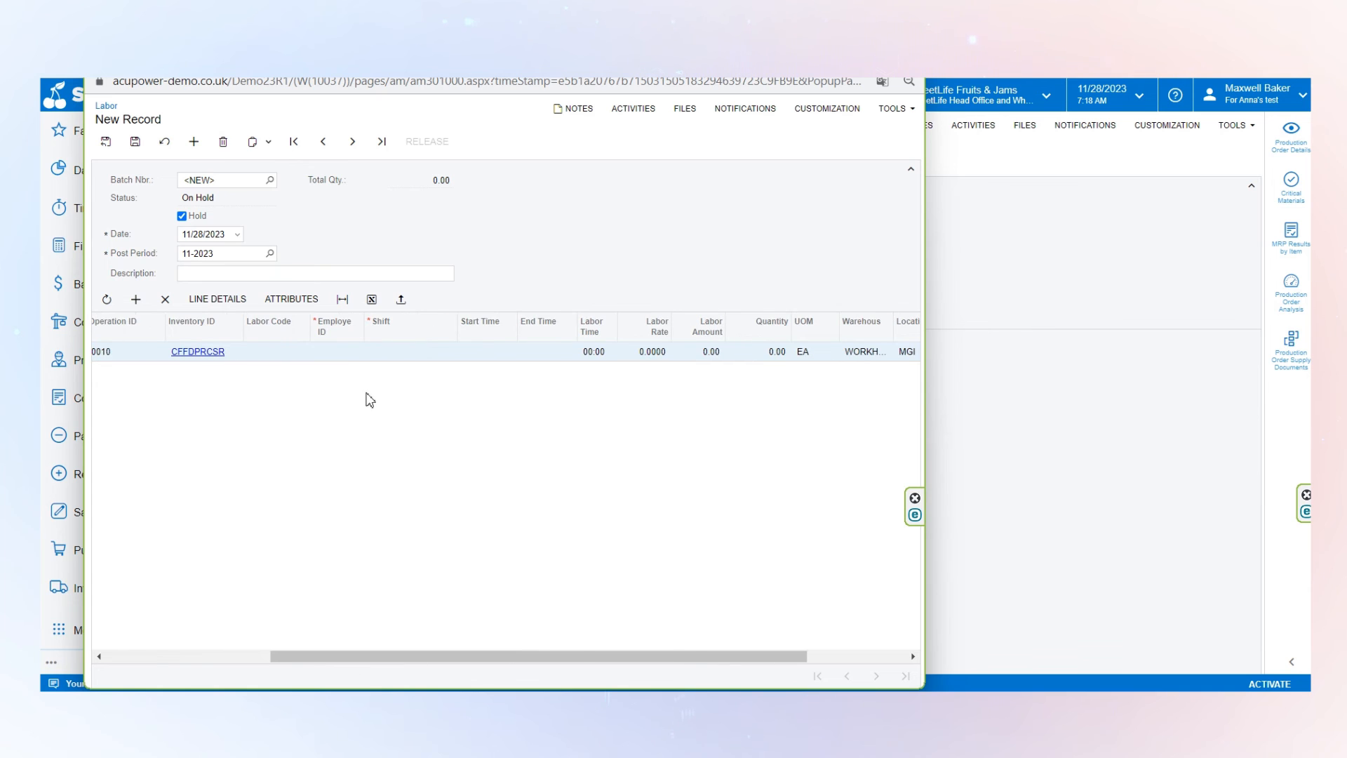
click(343, 354)
click(367, 351)
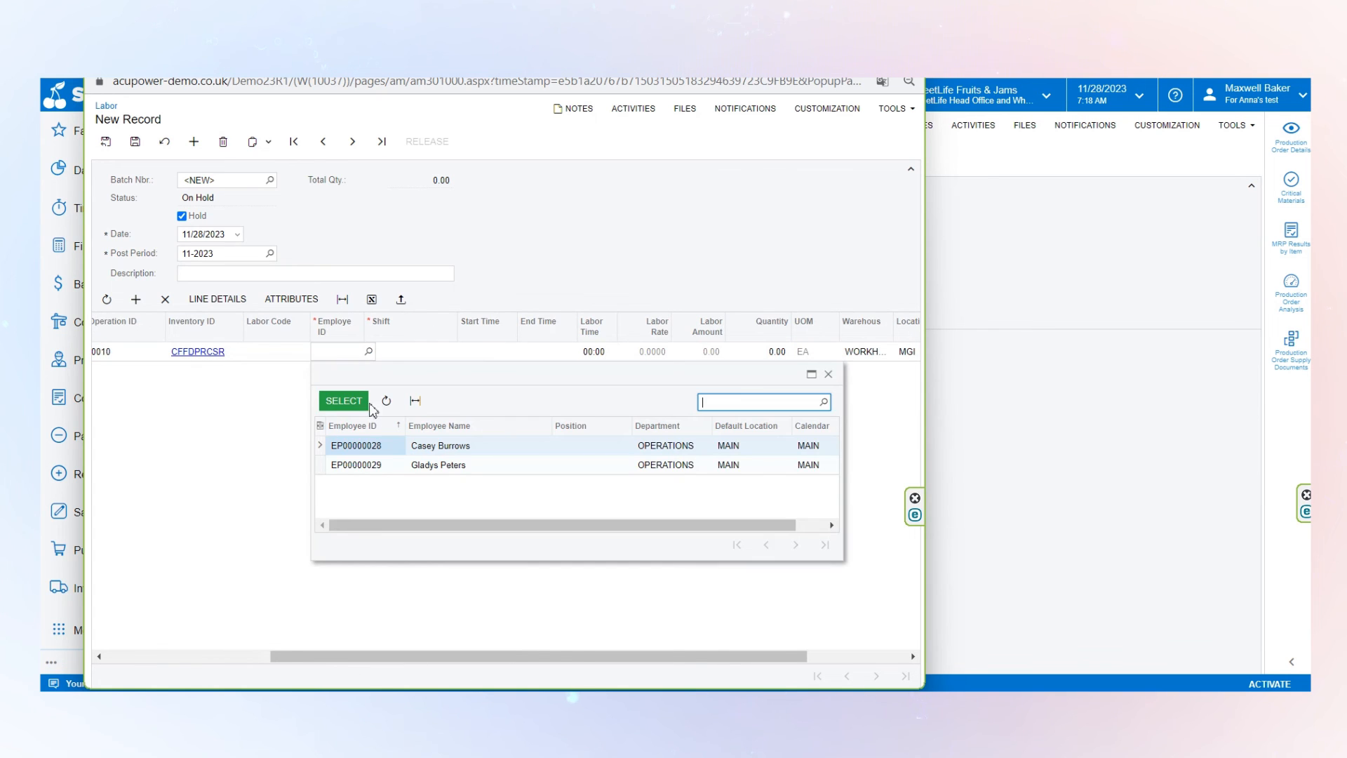
double_click(381, 444)
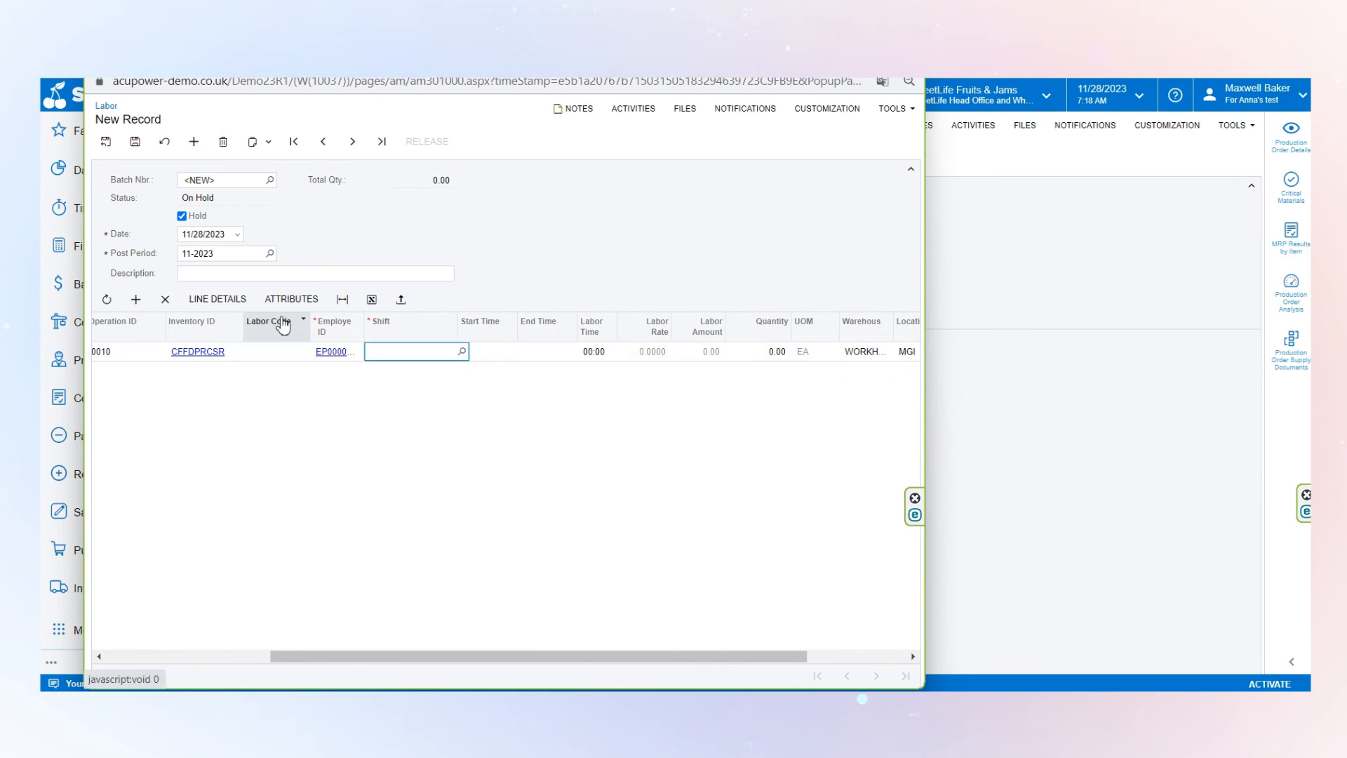
click(462, 350)
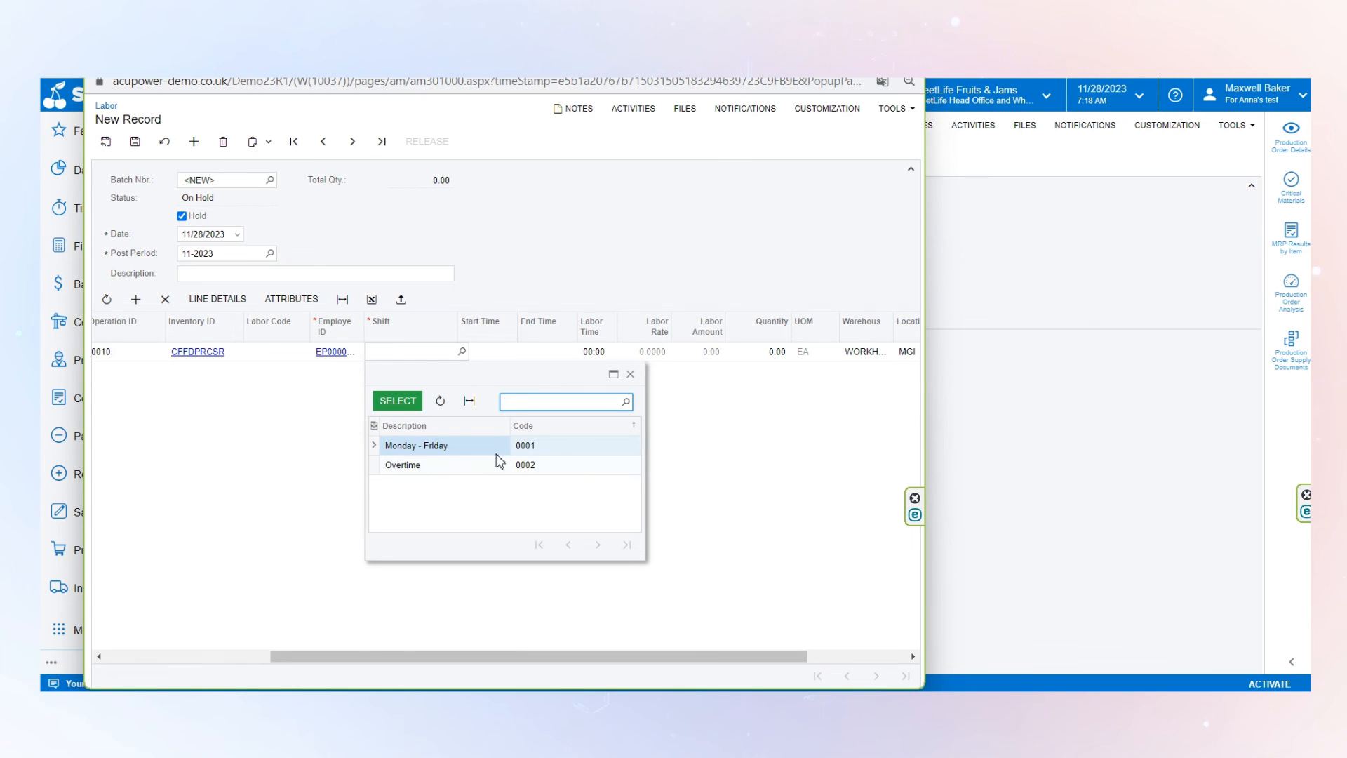
double_click(548, 446)
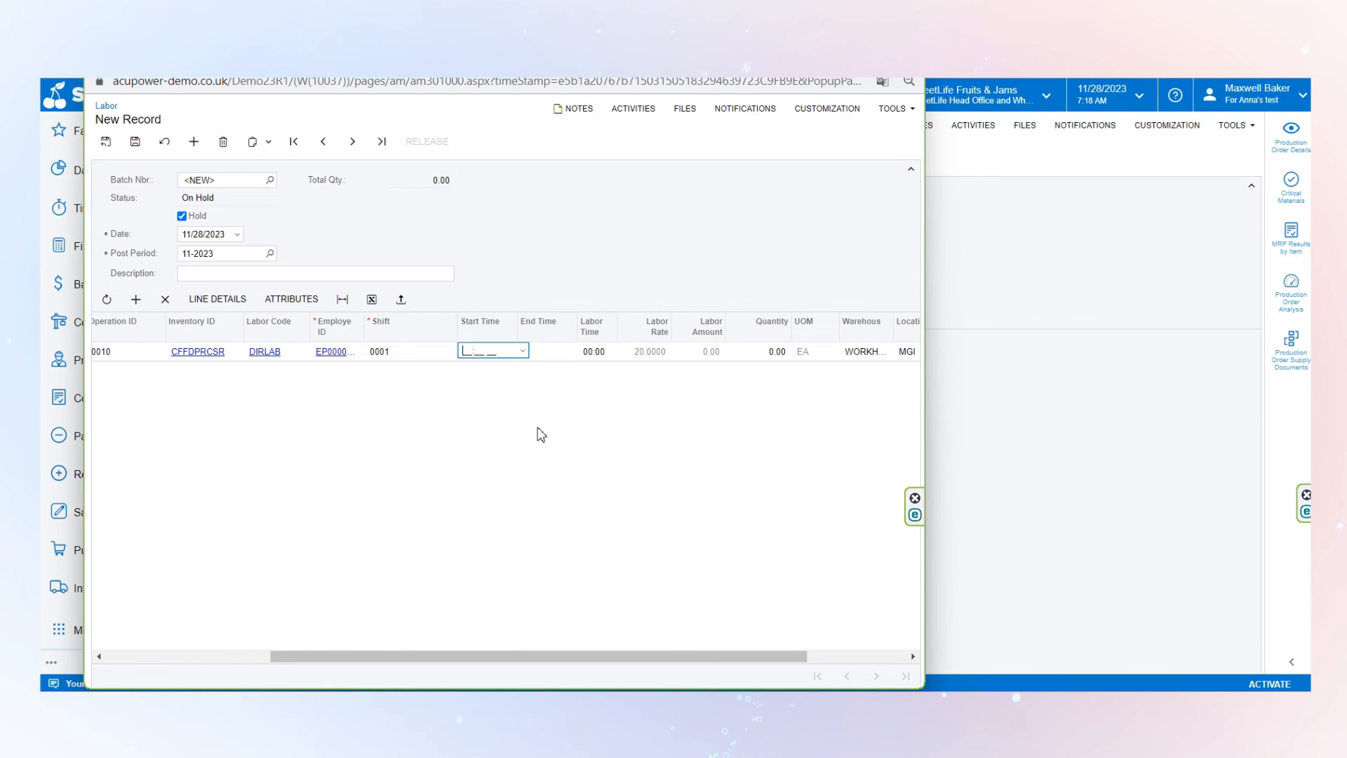
Step: Set the direct labor line's labor time to 02:10 and quantity to 3, and save the labor transaction
click(602, 352)
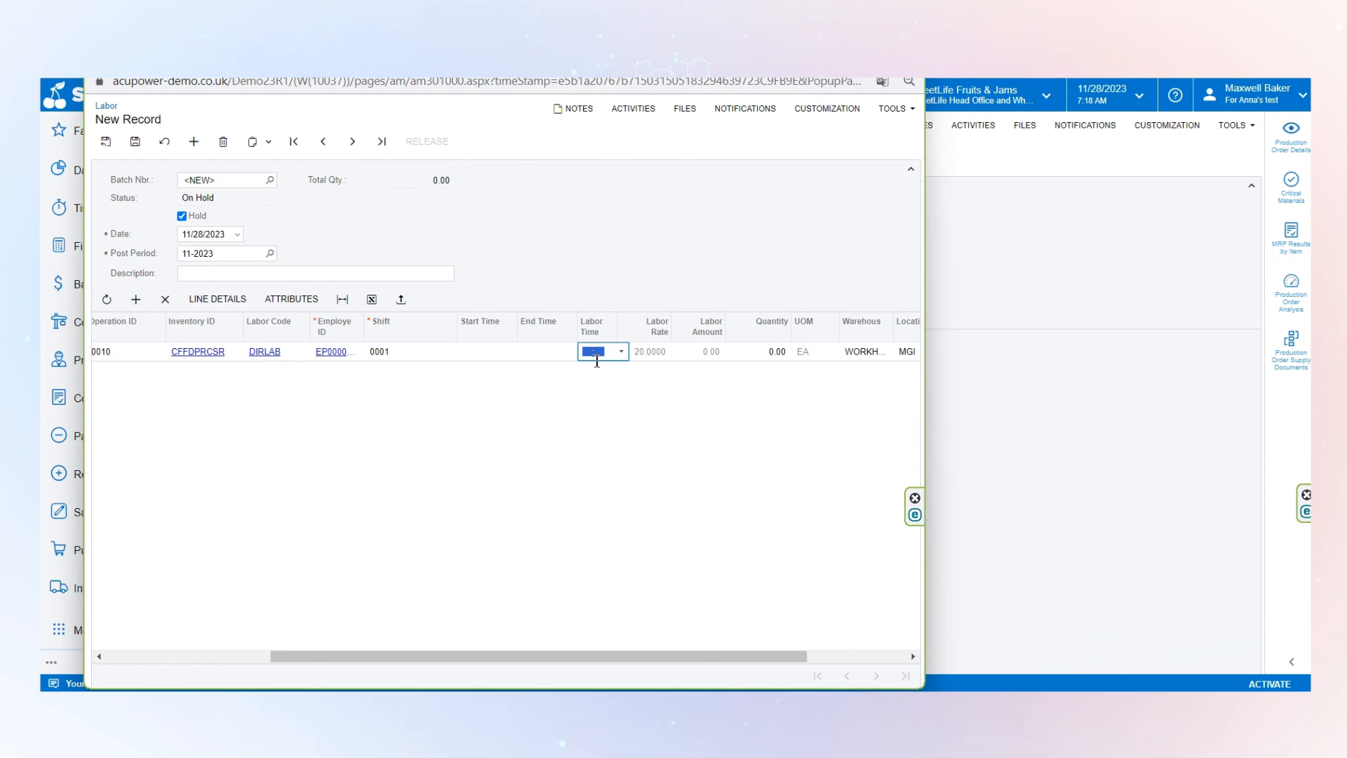
text(02:10)
click(782, 349)
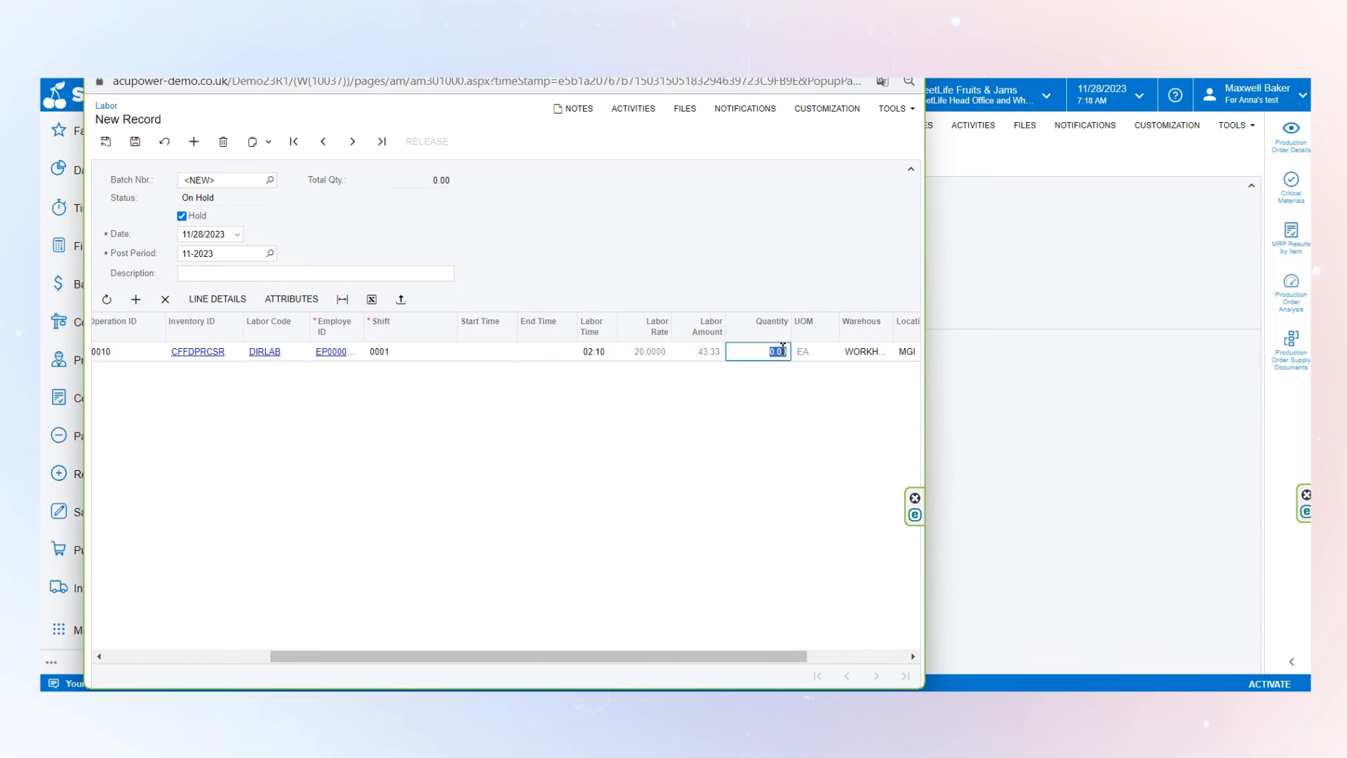
text(3)
click(754, 397)
click(135, 141)
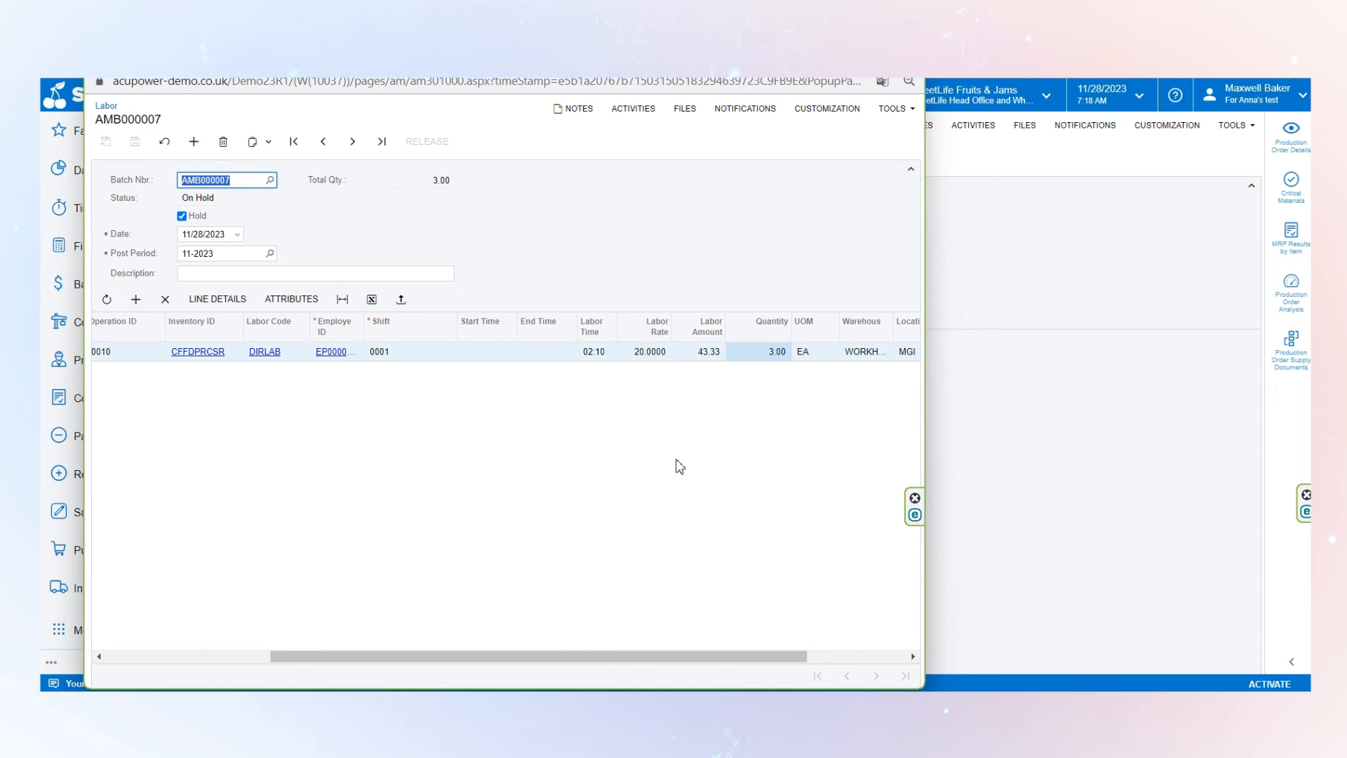
Step: Take the labor transaction off hold and release it, then return to the production order and refresh it
click(193, 215)
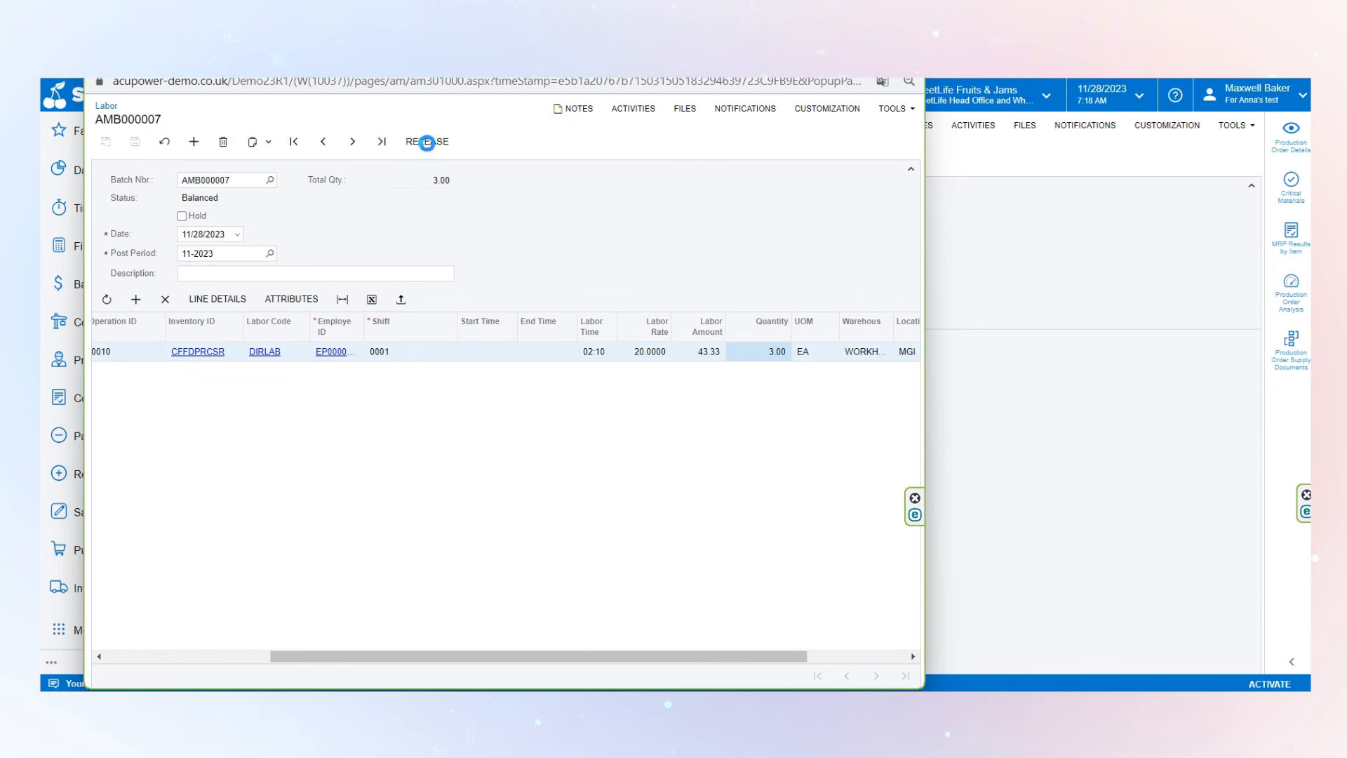
click(430, 141)
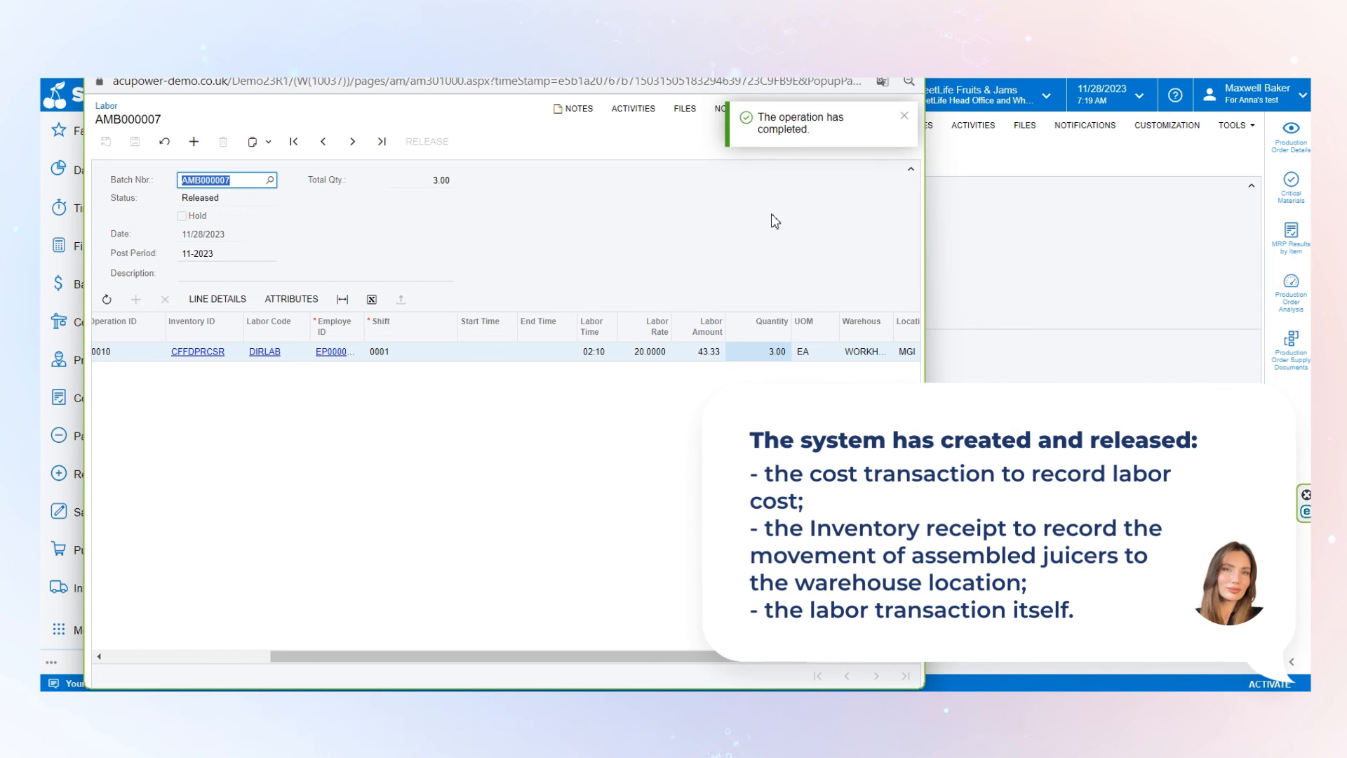
click(1008, 227)
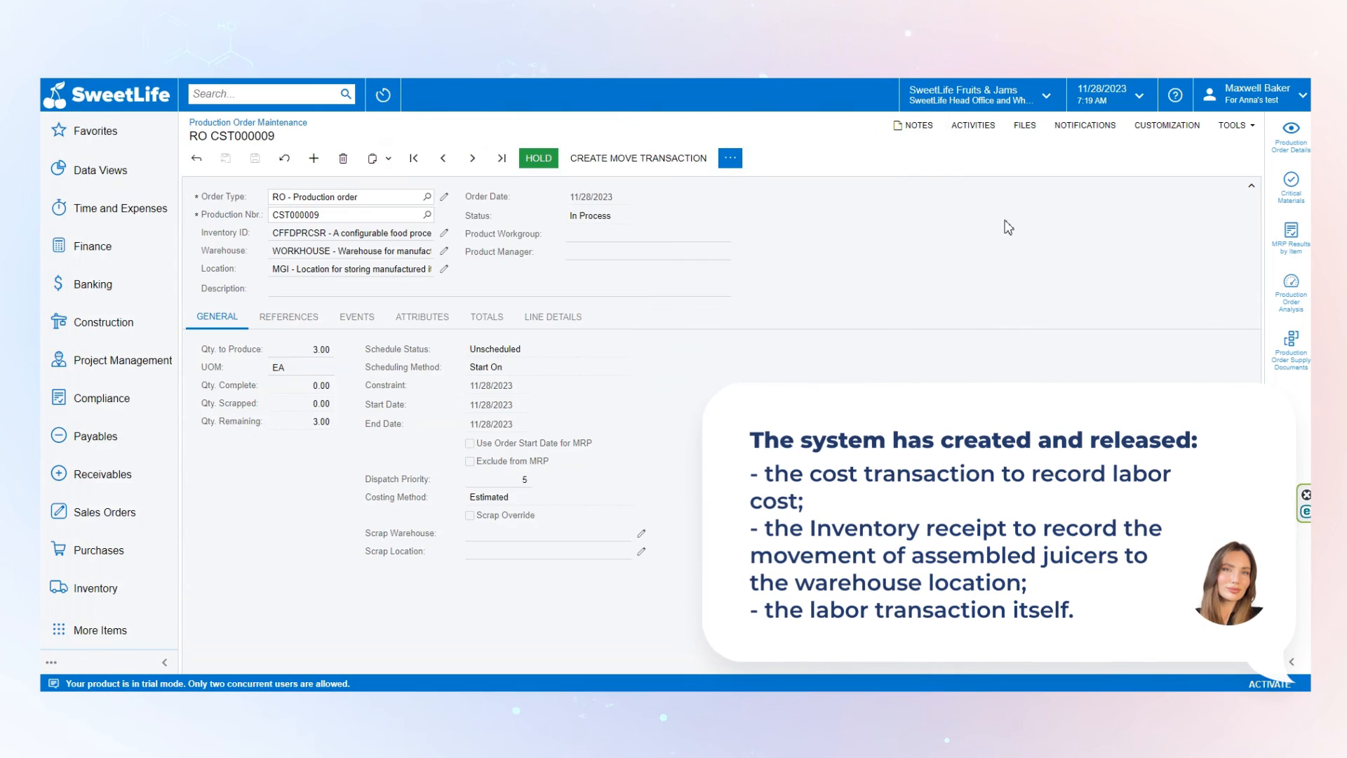
key(F5)
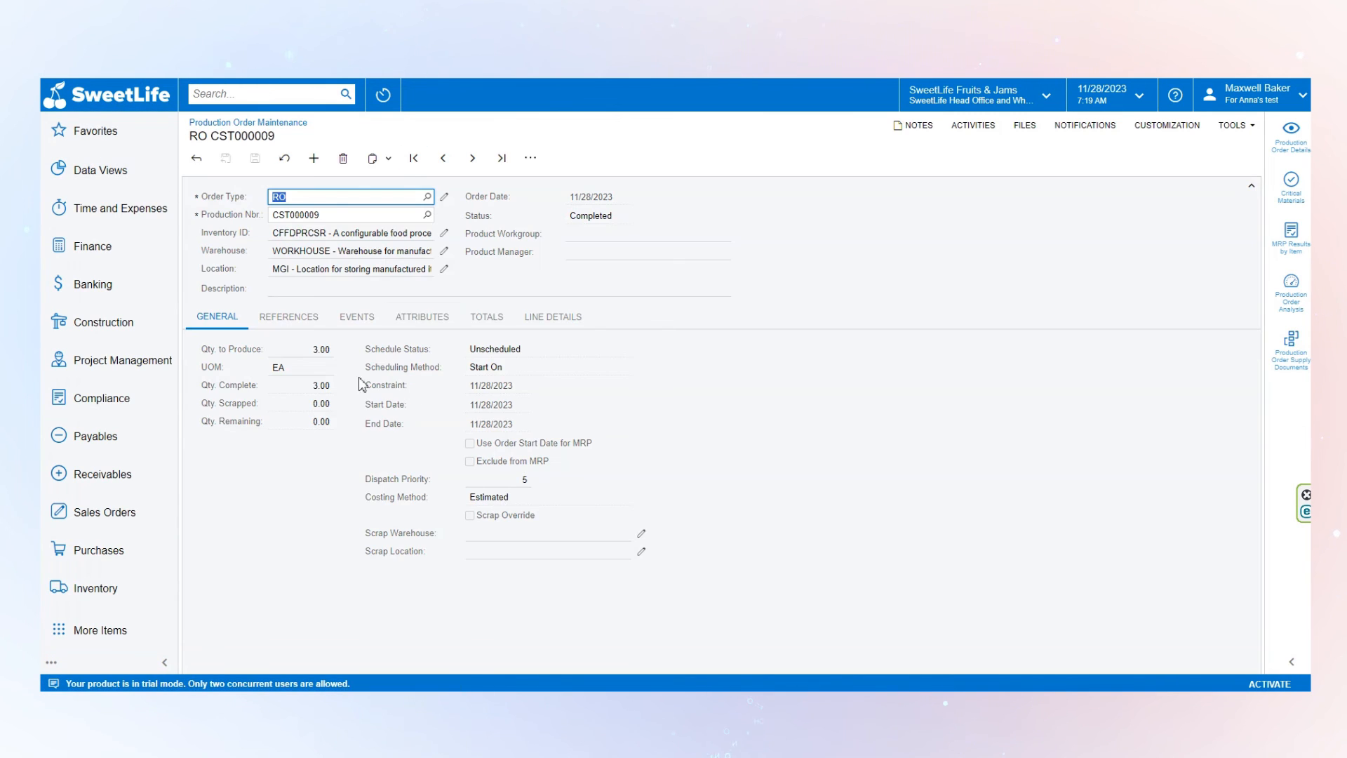
Step: Compare the production order's planned and actual labor time and cost totals, and check its general status
click(484, 316)
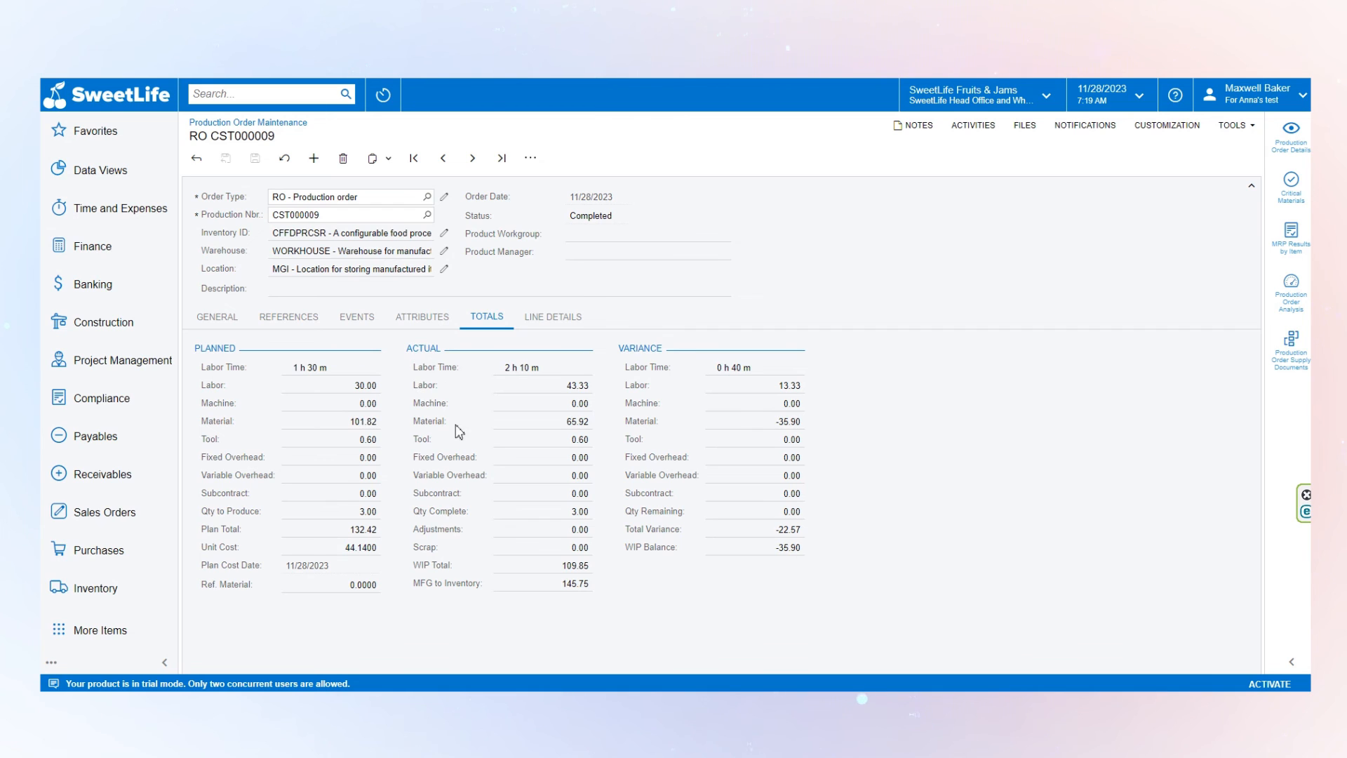
click(520, 367)
click(577, 386)
click(517, 366)
click(366, 385)
click(500, 369)
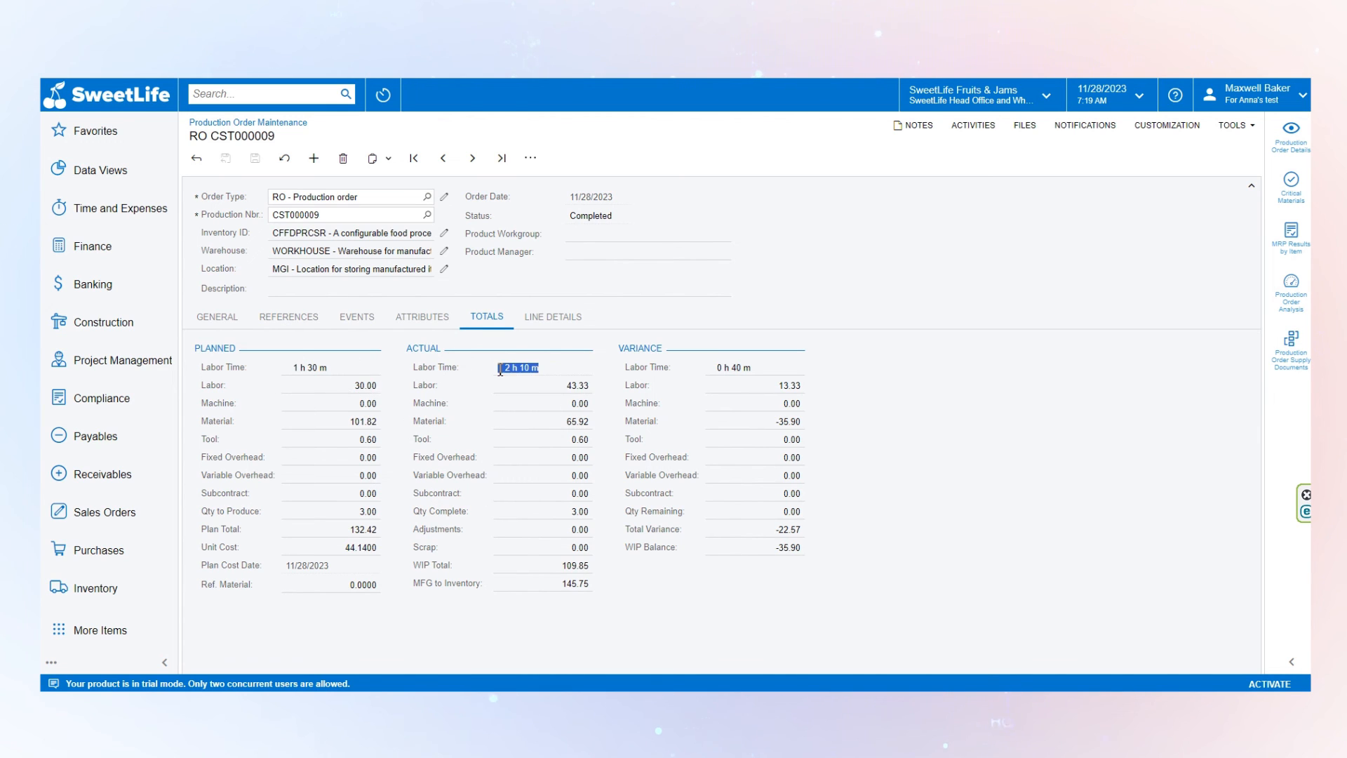
click(294, 369)
click(513, 368)
click(592, 391)
click(217, 316)
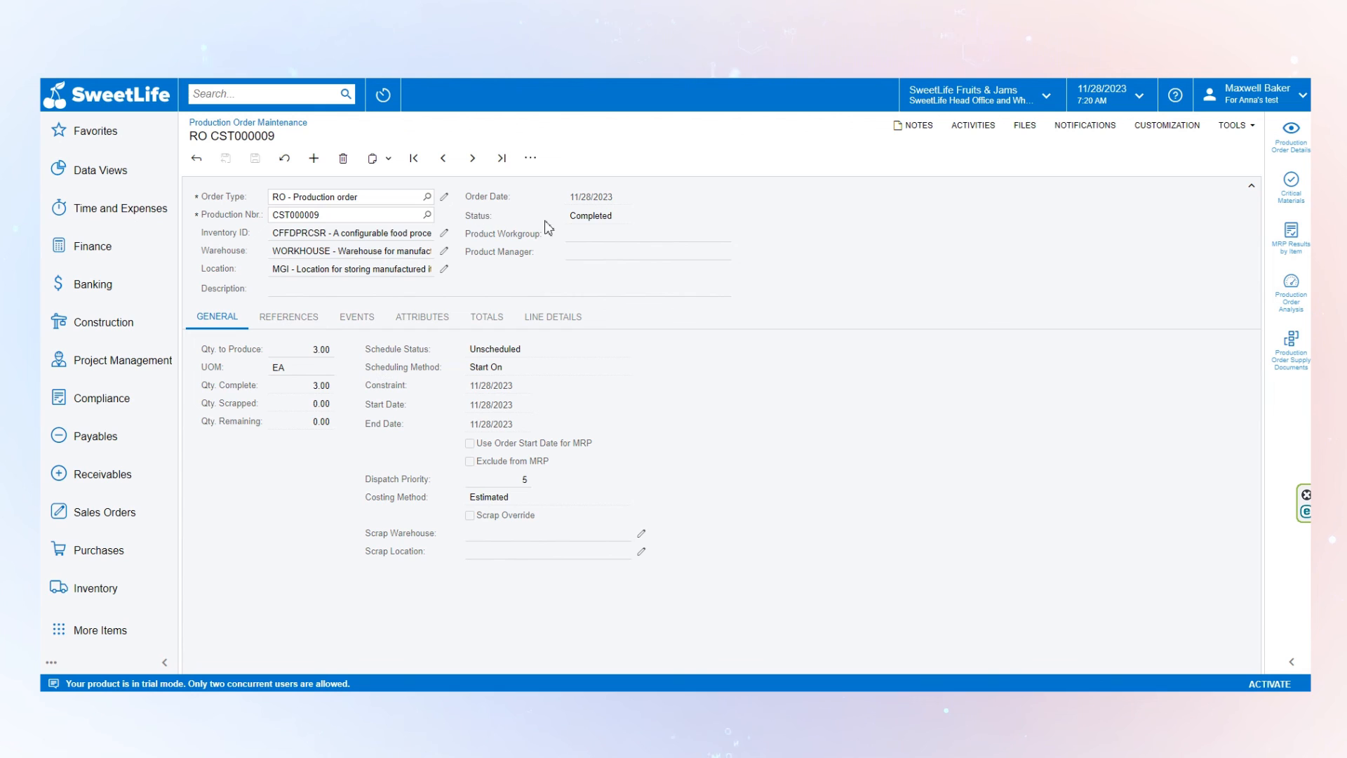
drag(613, 218, 571, 221)
click(616, 215)
Step: Close the completed CFFDPRCSR production order by processing only that order on the Close Production Orders form
click(530, 158)
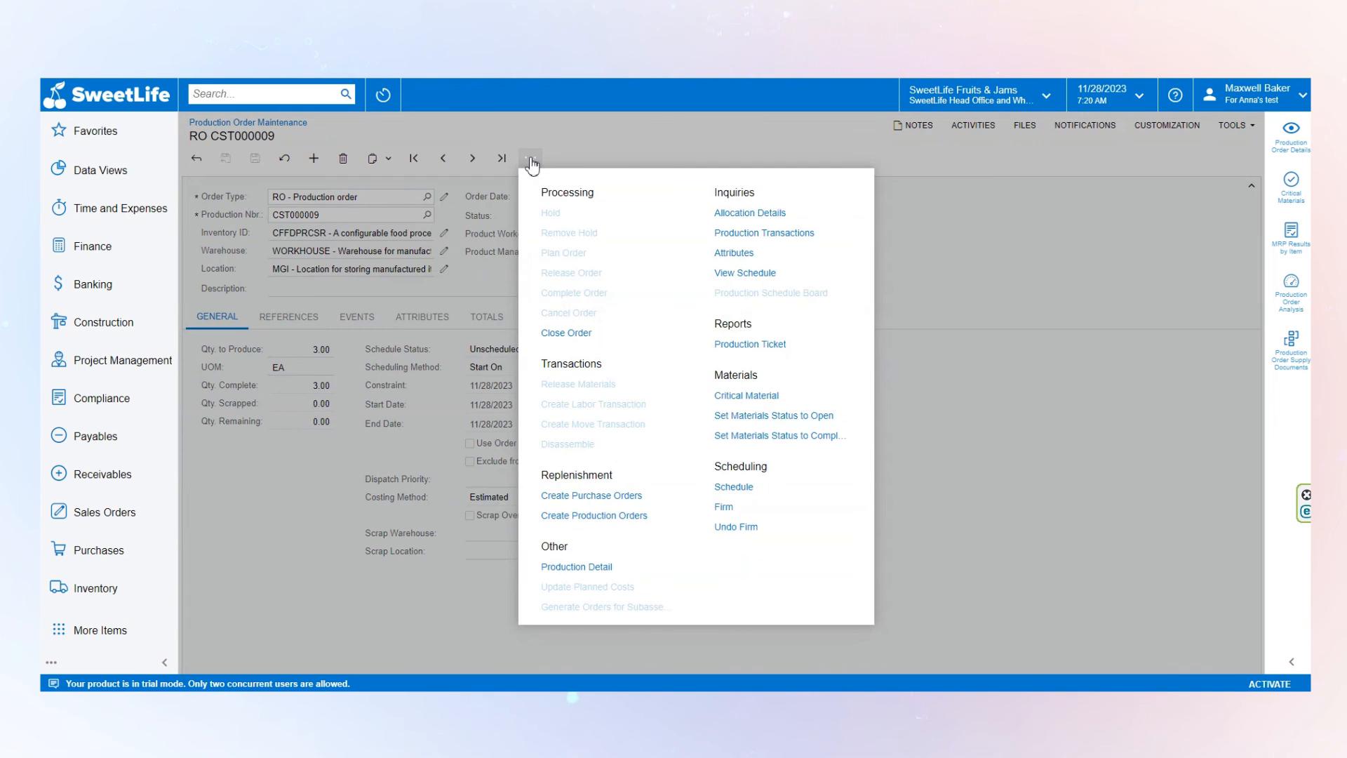
click(581, 341)
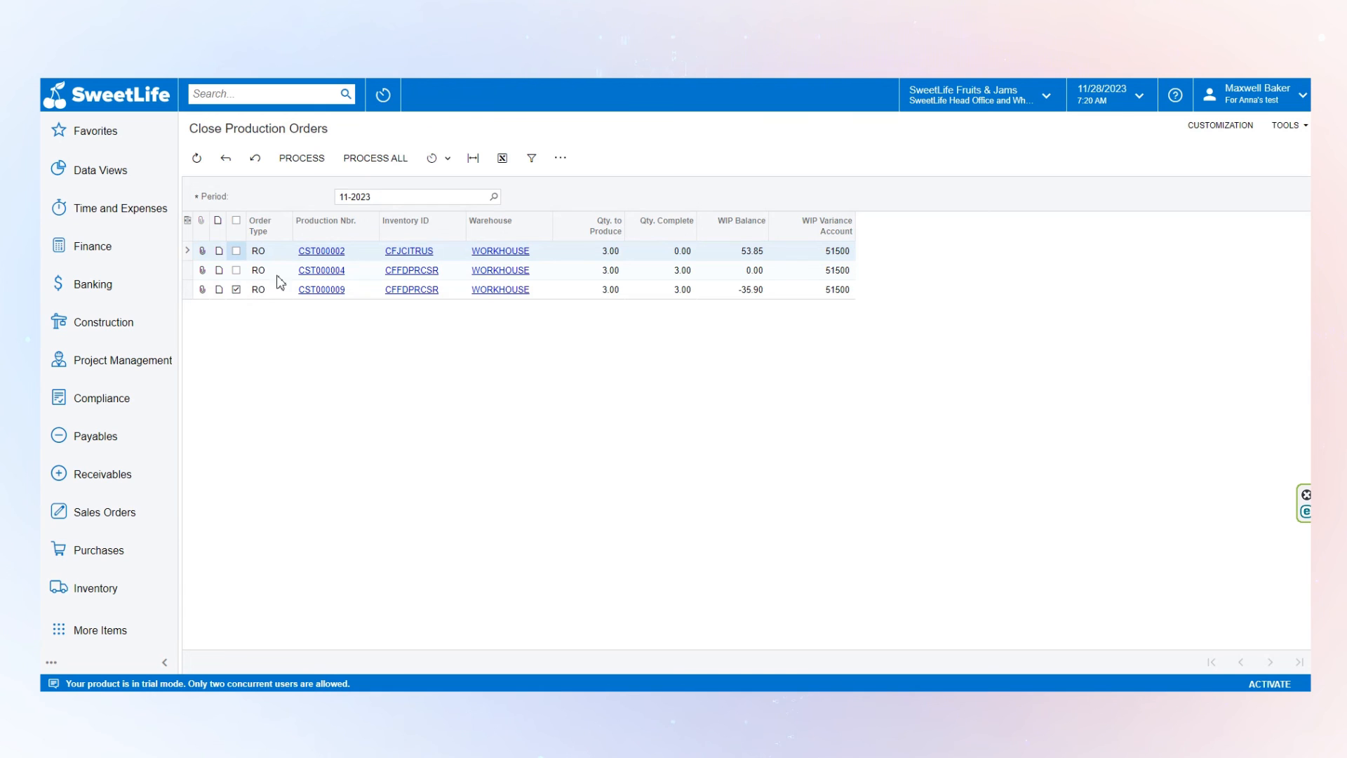
click(316, 157)
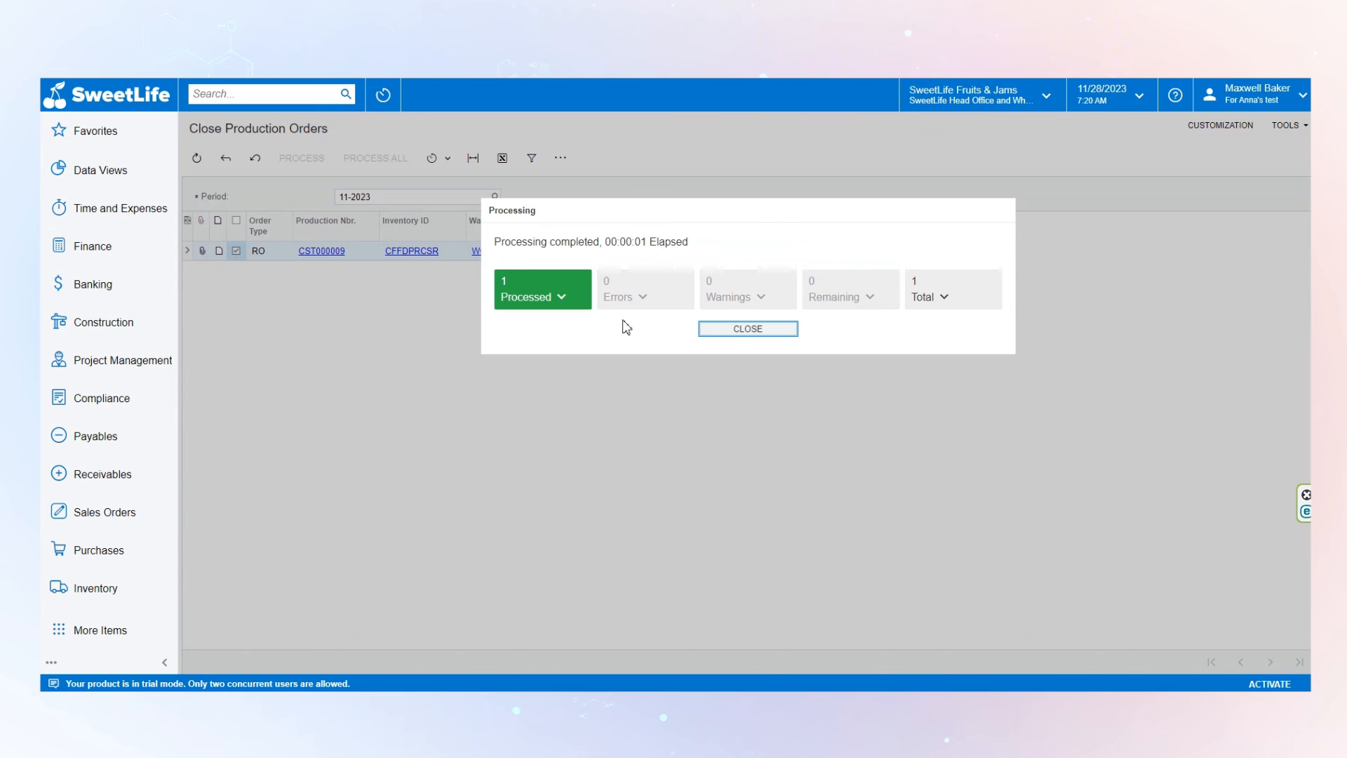
click(769, 331)
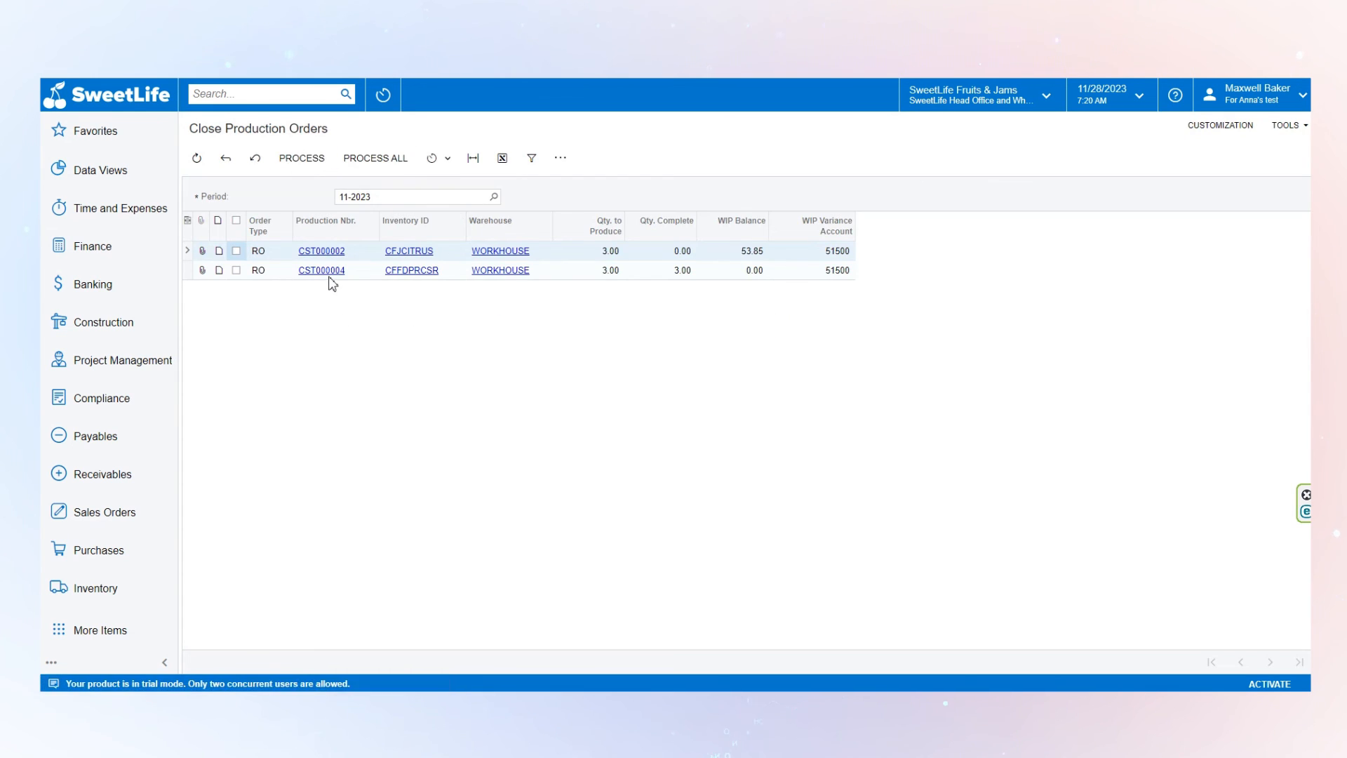
Step: Find Production Order Maintenance, reopen the most recent CFFDPRCSR production order, and check its status
click(281, 96)
text(production)
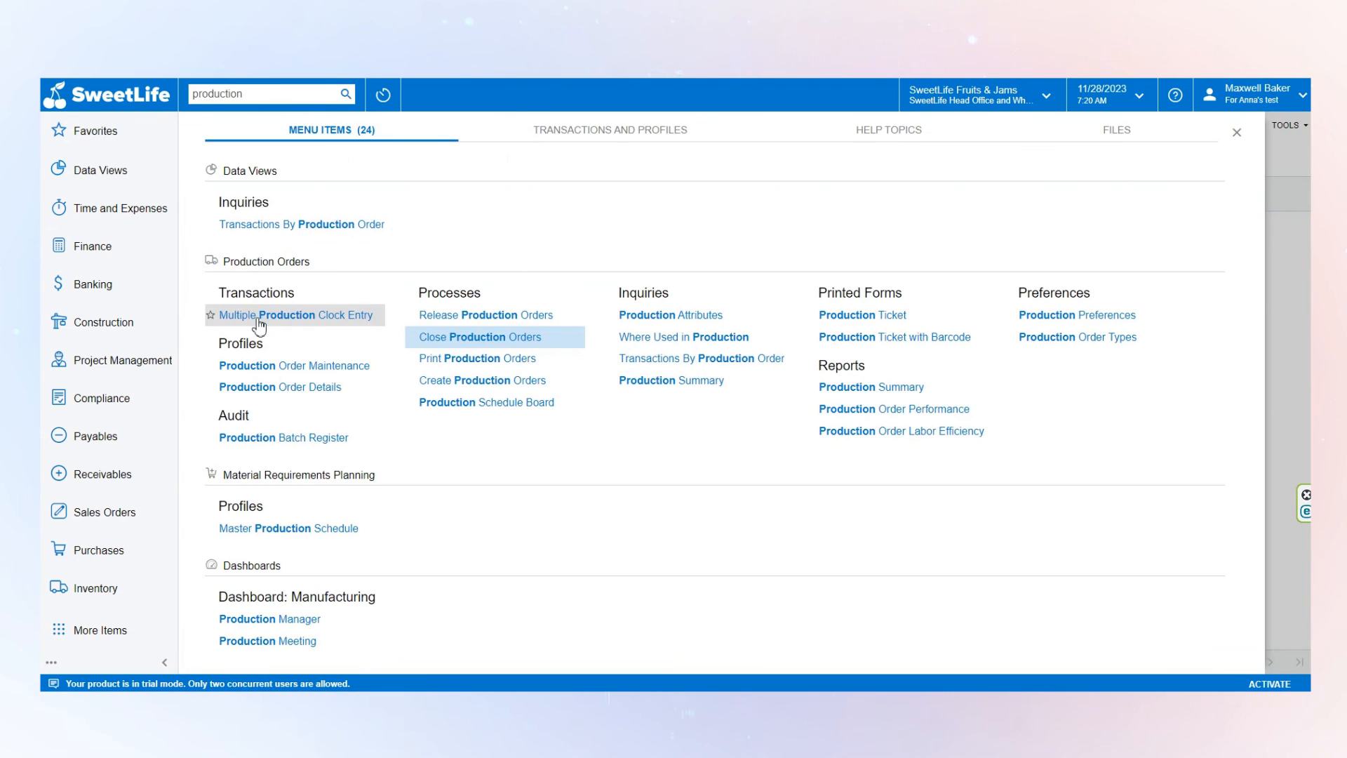
click(294, 367)
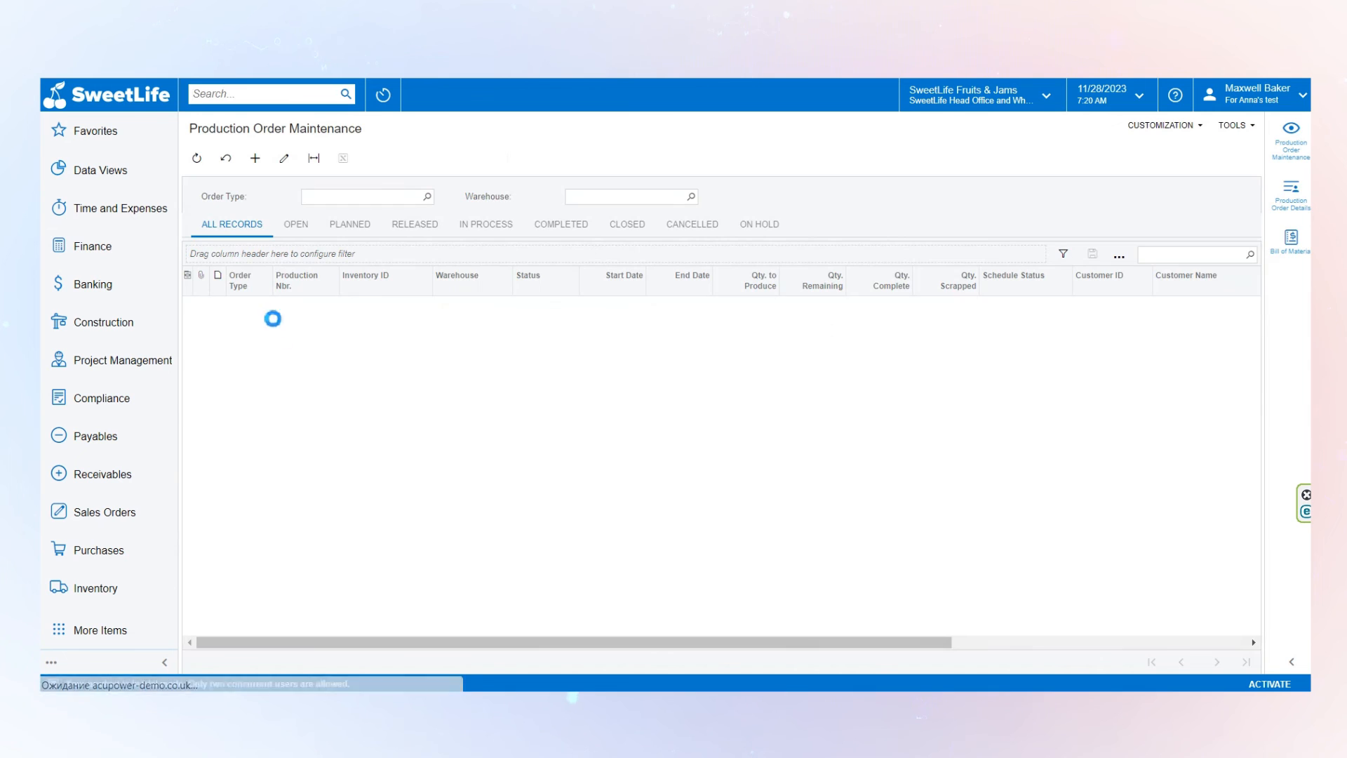
click(303, 307)
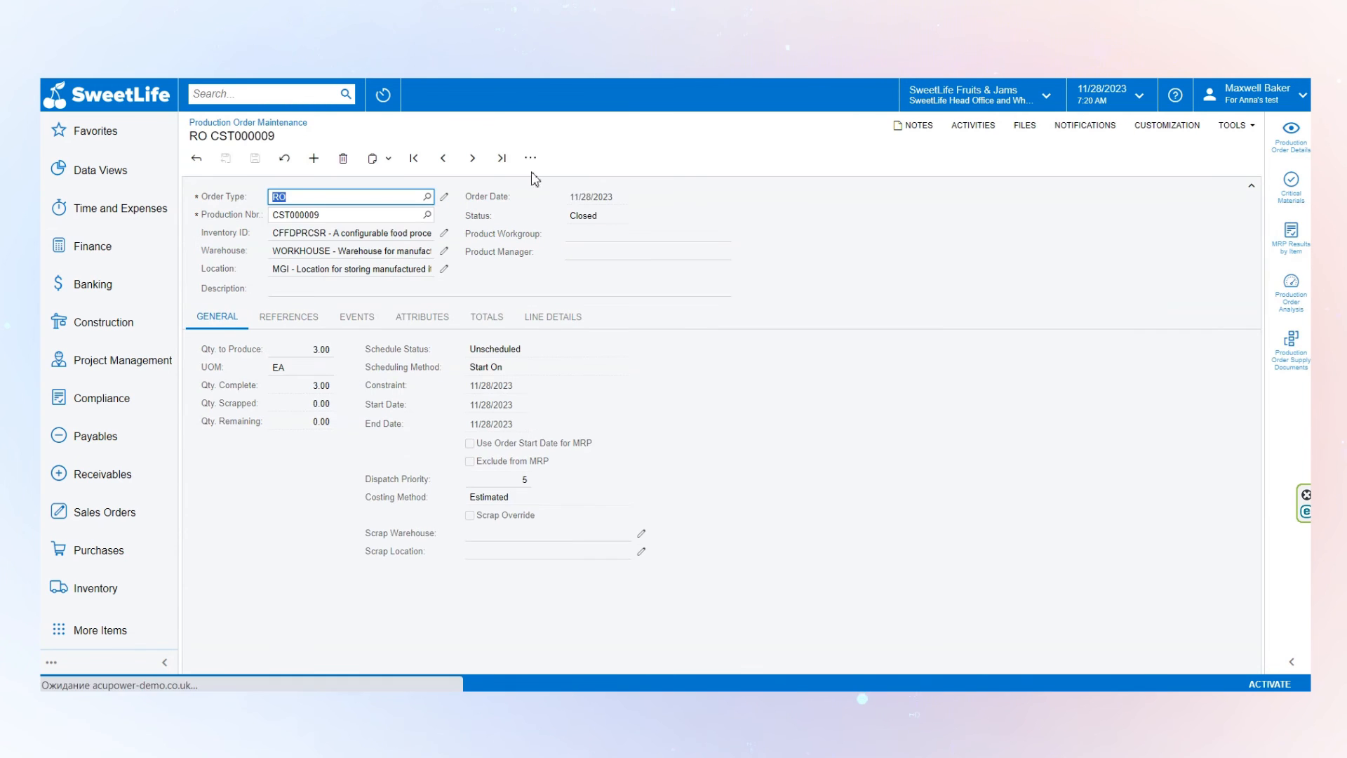
drag(597, 220, 561, 221)
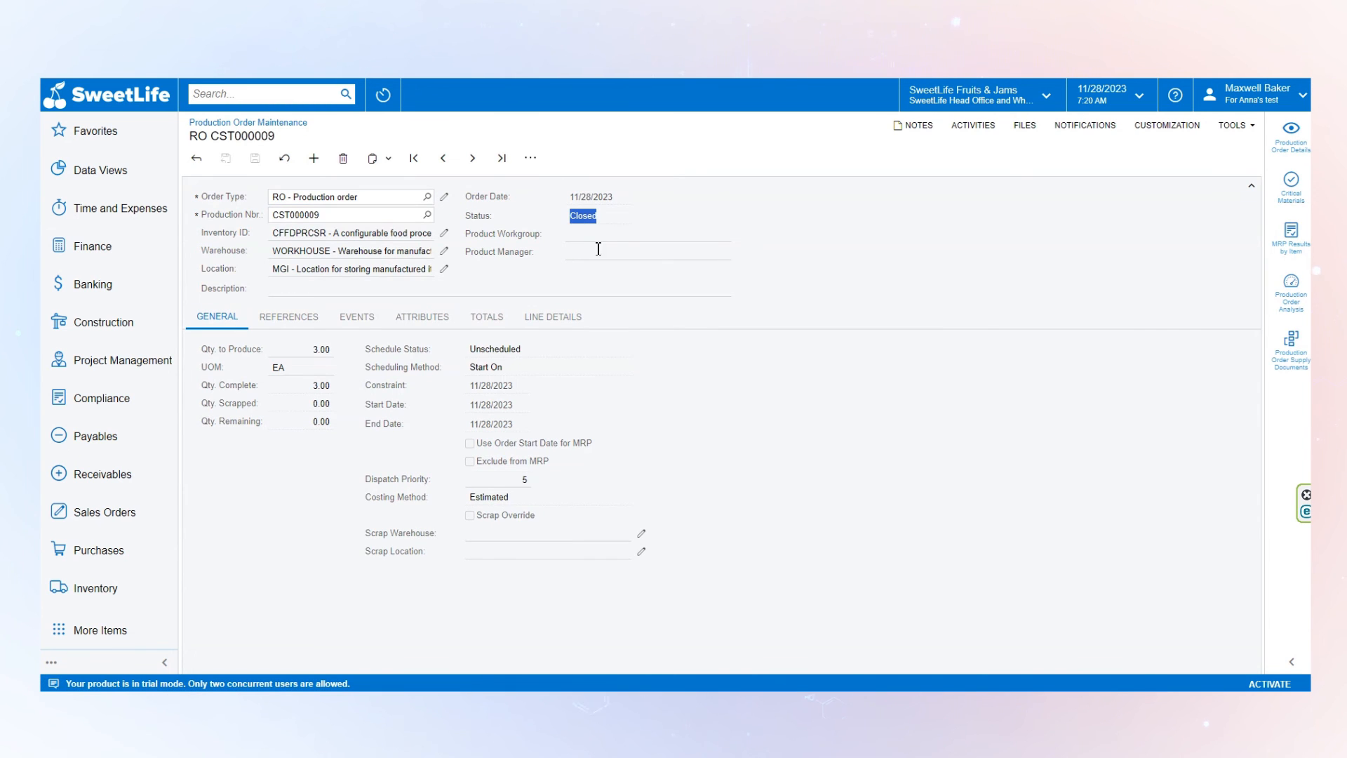
click(609, 226)
double_click(587, 226)
click(605, 226)
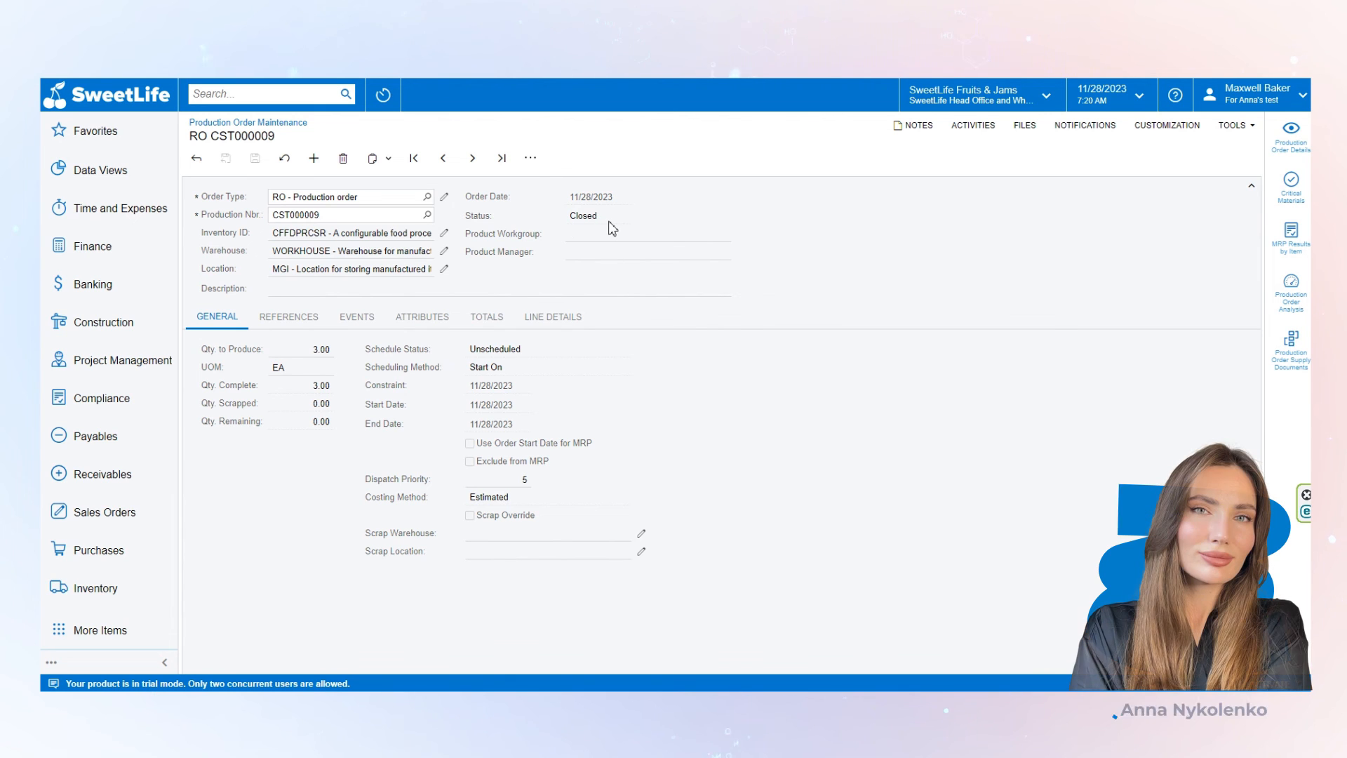